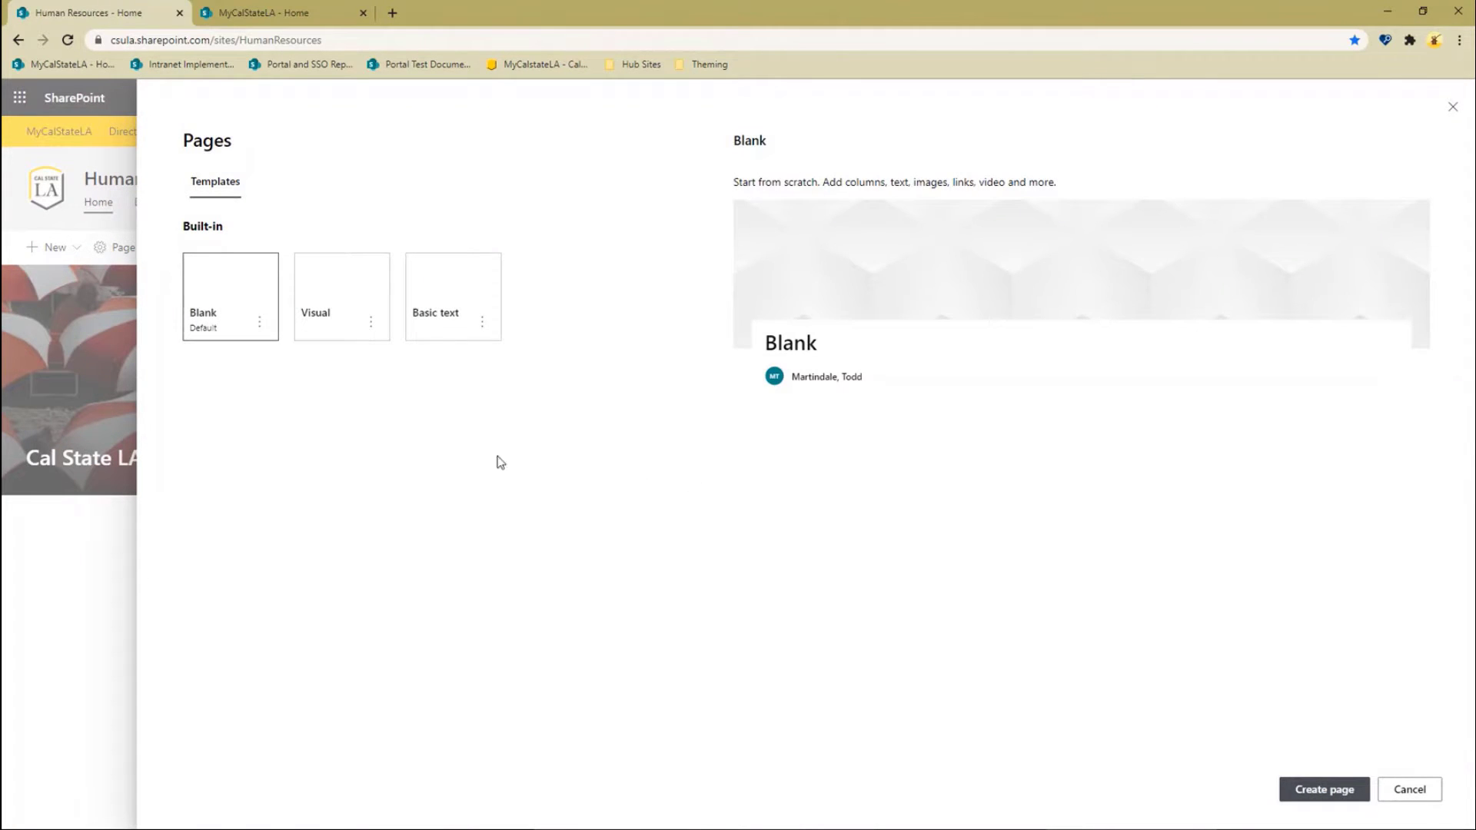
- Preview the built-in Blank, Visual and Basic text templates and create a new page from the Visual template
left_click(336, 302)
left_click(468, 286)
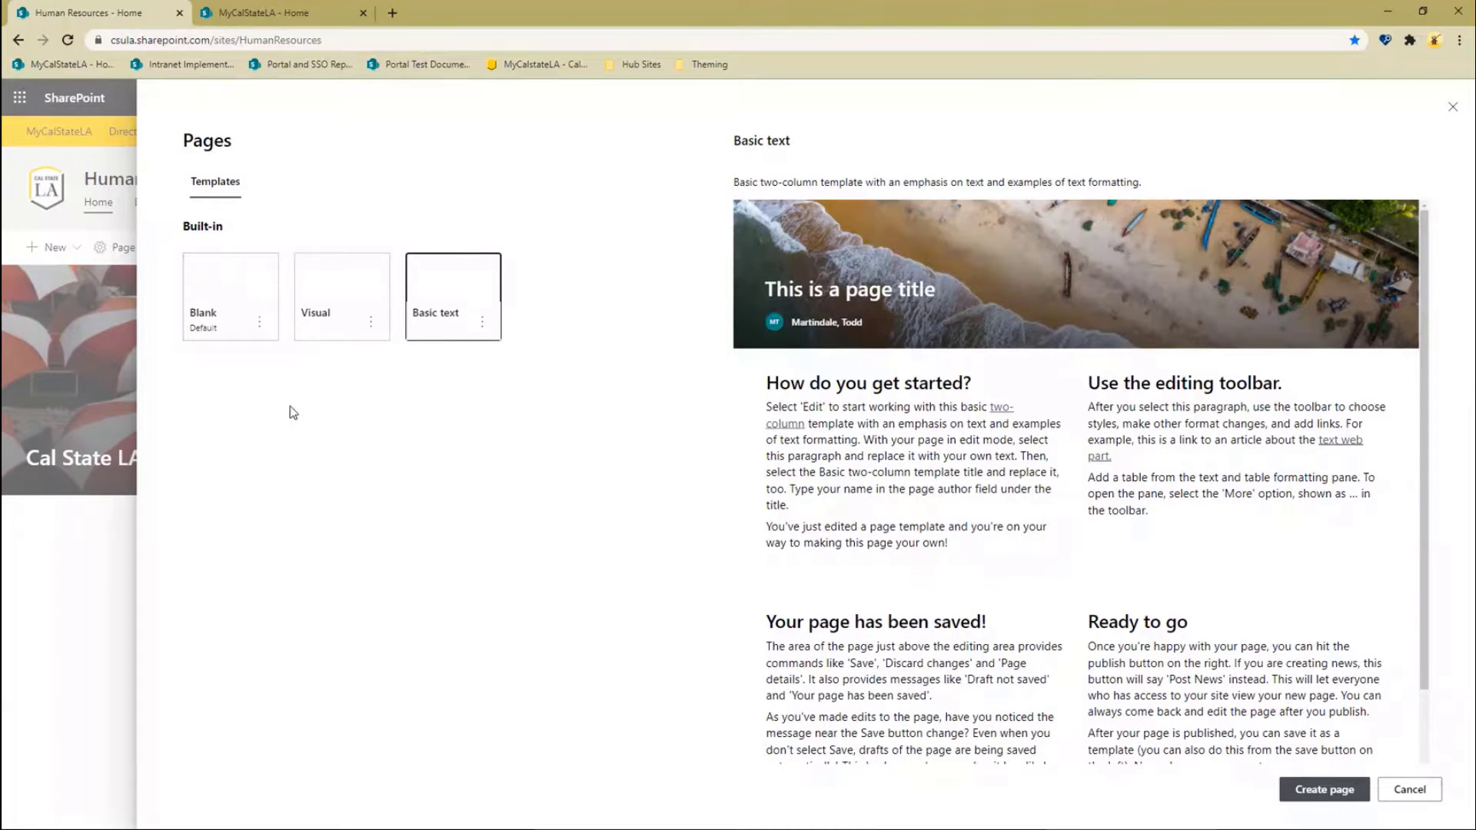
left_click(234, 302)
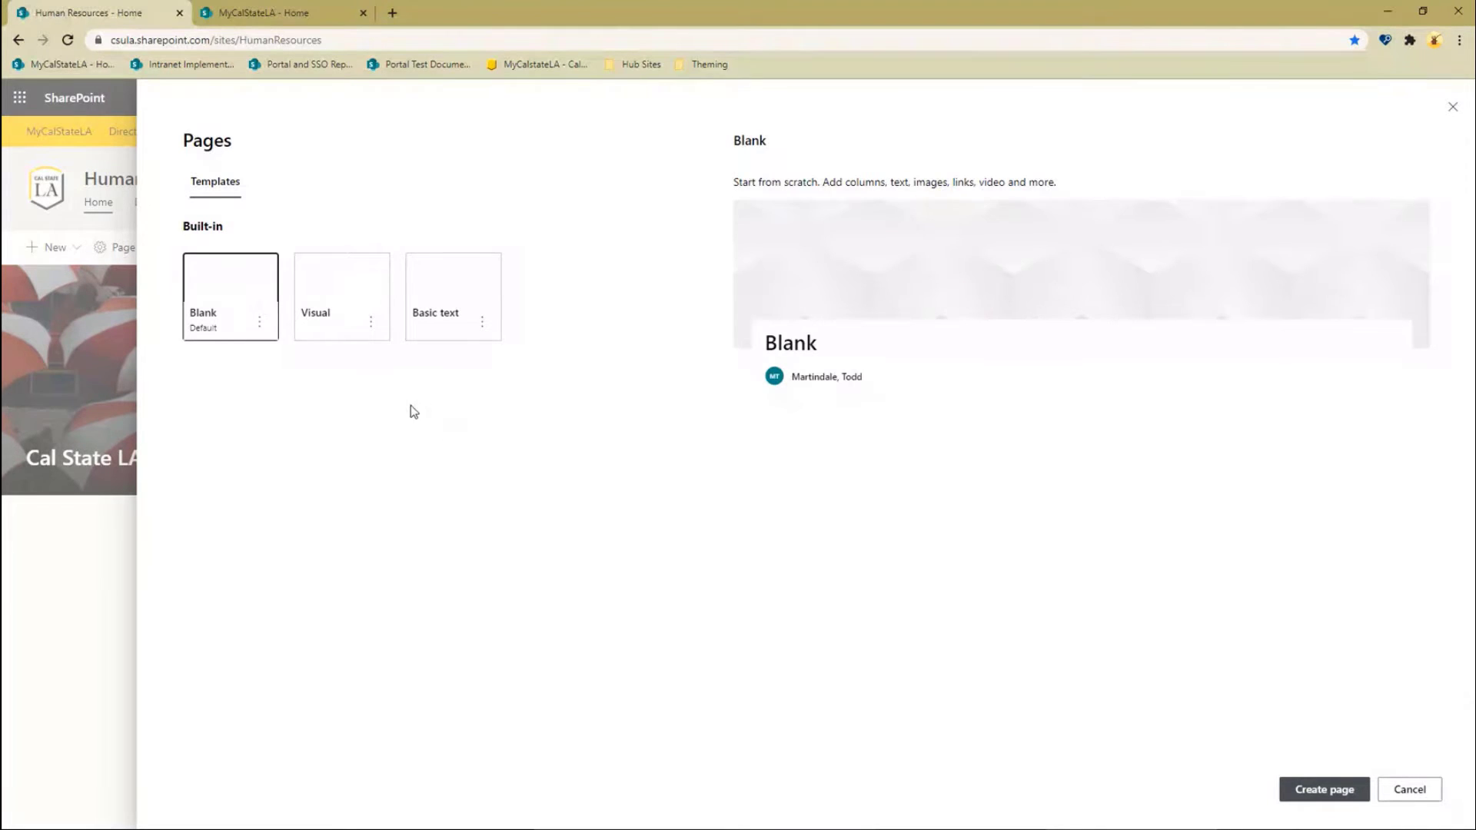
left_click(323, 303)
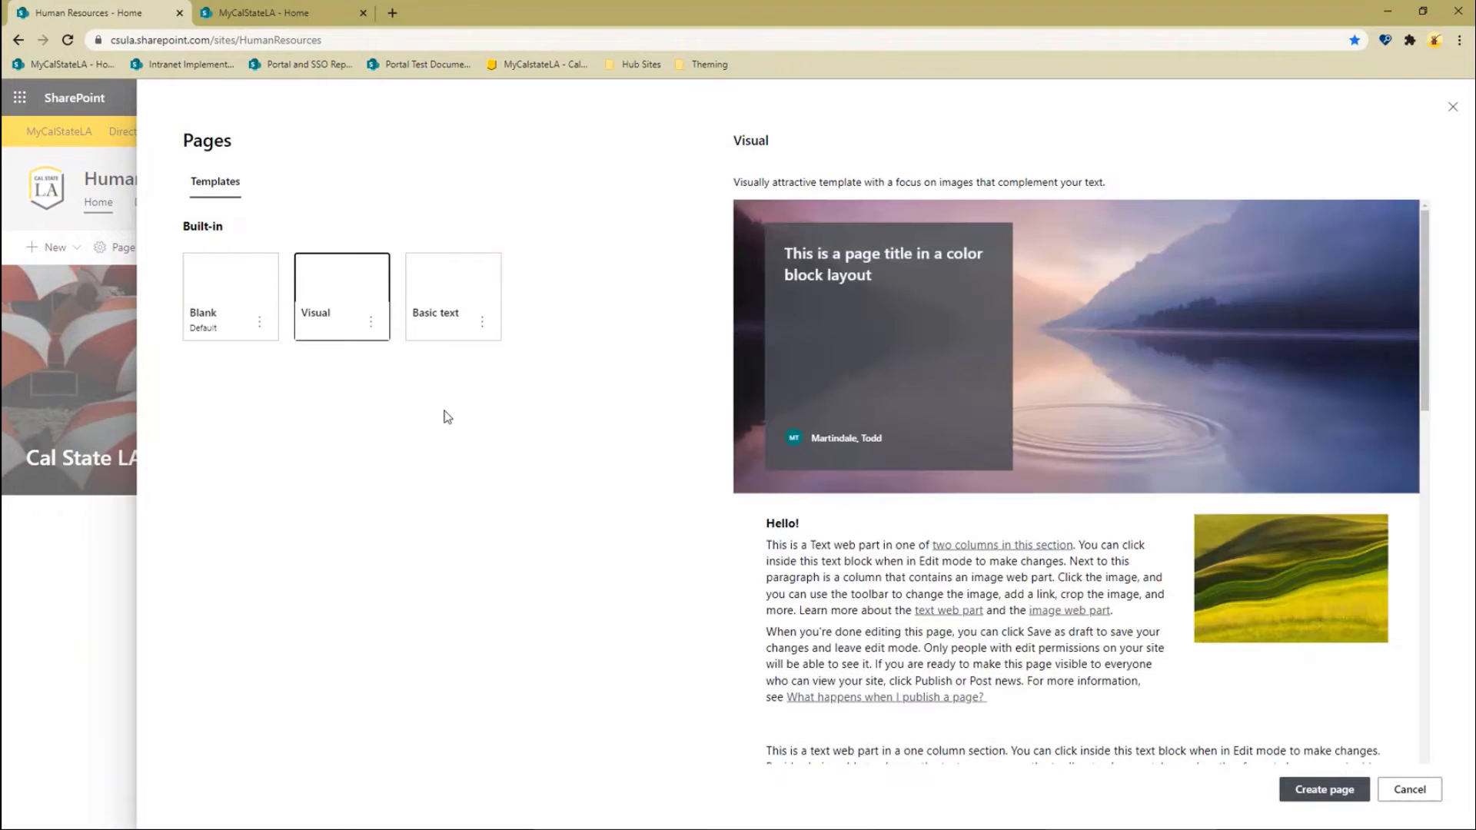
left_click(1309, 791)
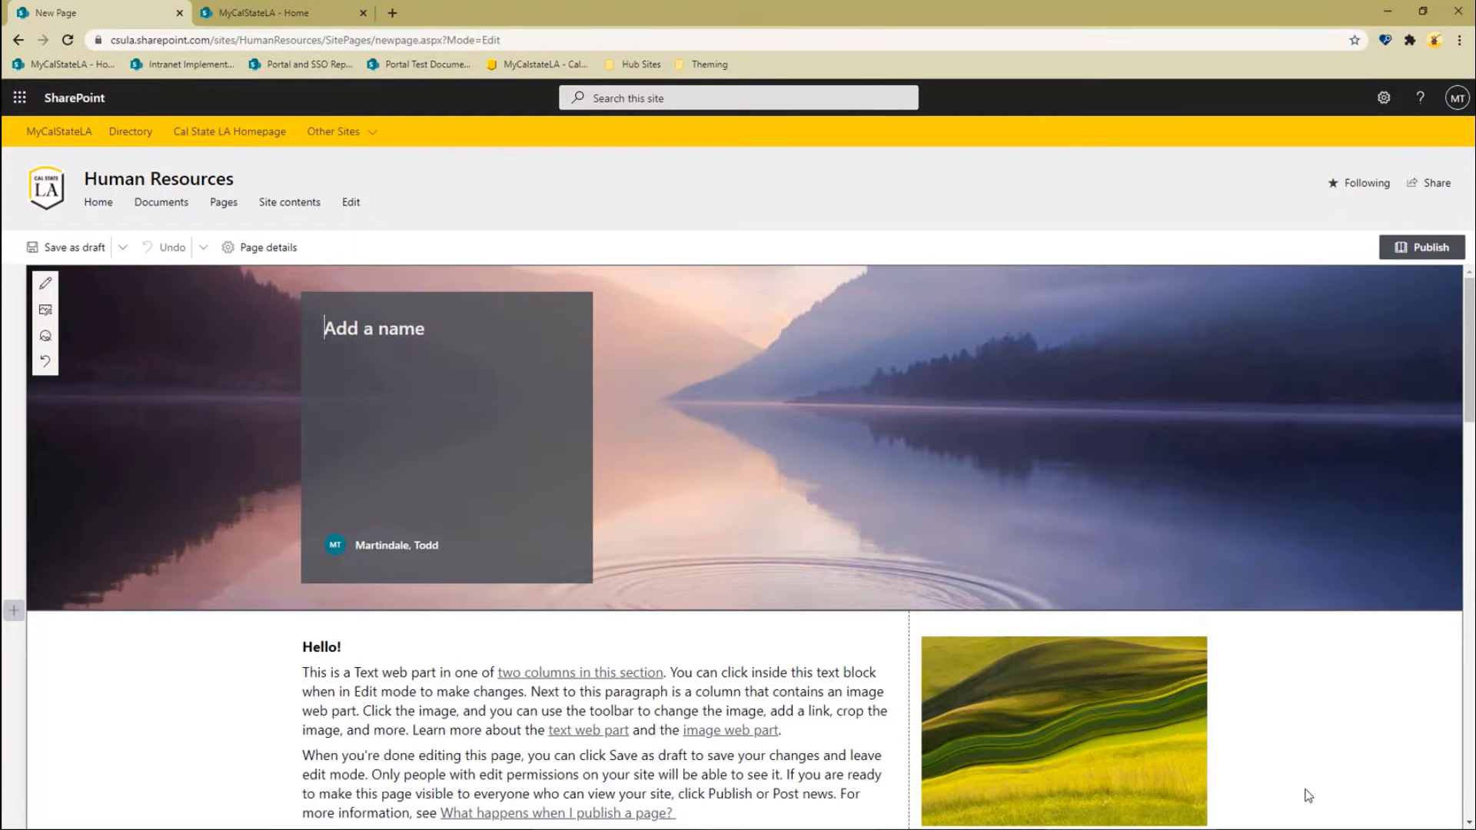
- Review the template's placeholder sections down to the end of the page and turn off the page's comments
scroll(1233, 638, "down", 8)
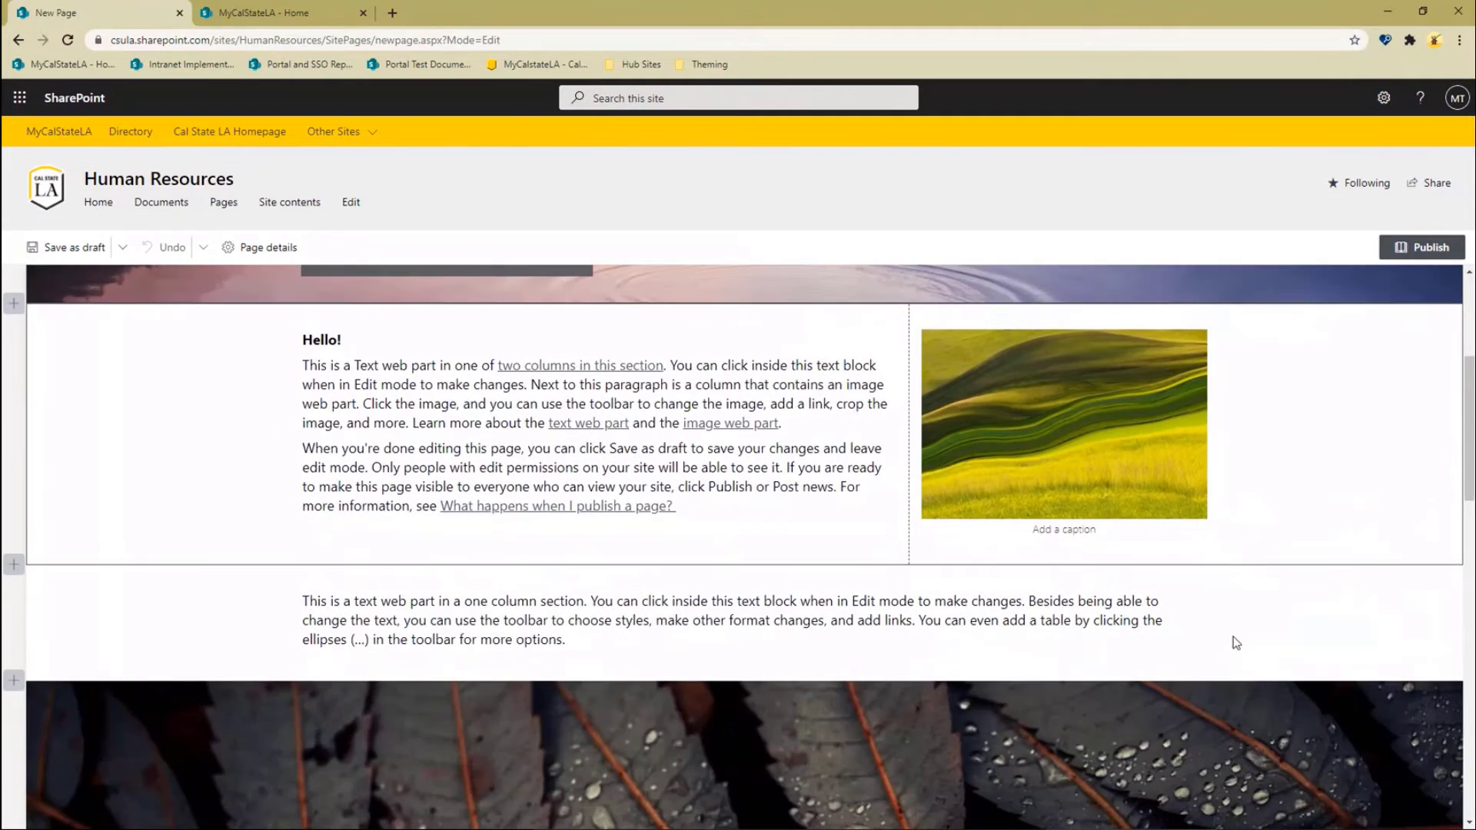
scroll(1214, 671, "down", 5)
scroll(1215, 670, "up", 13)
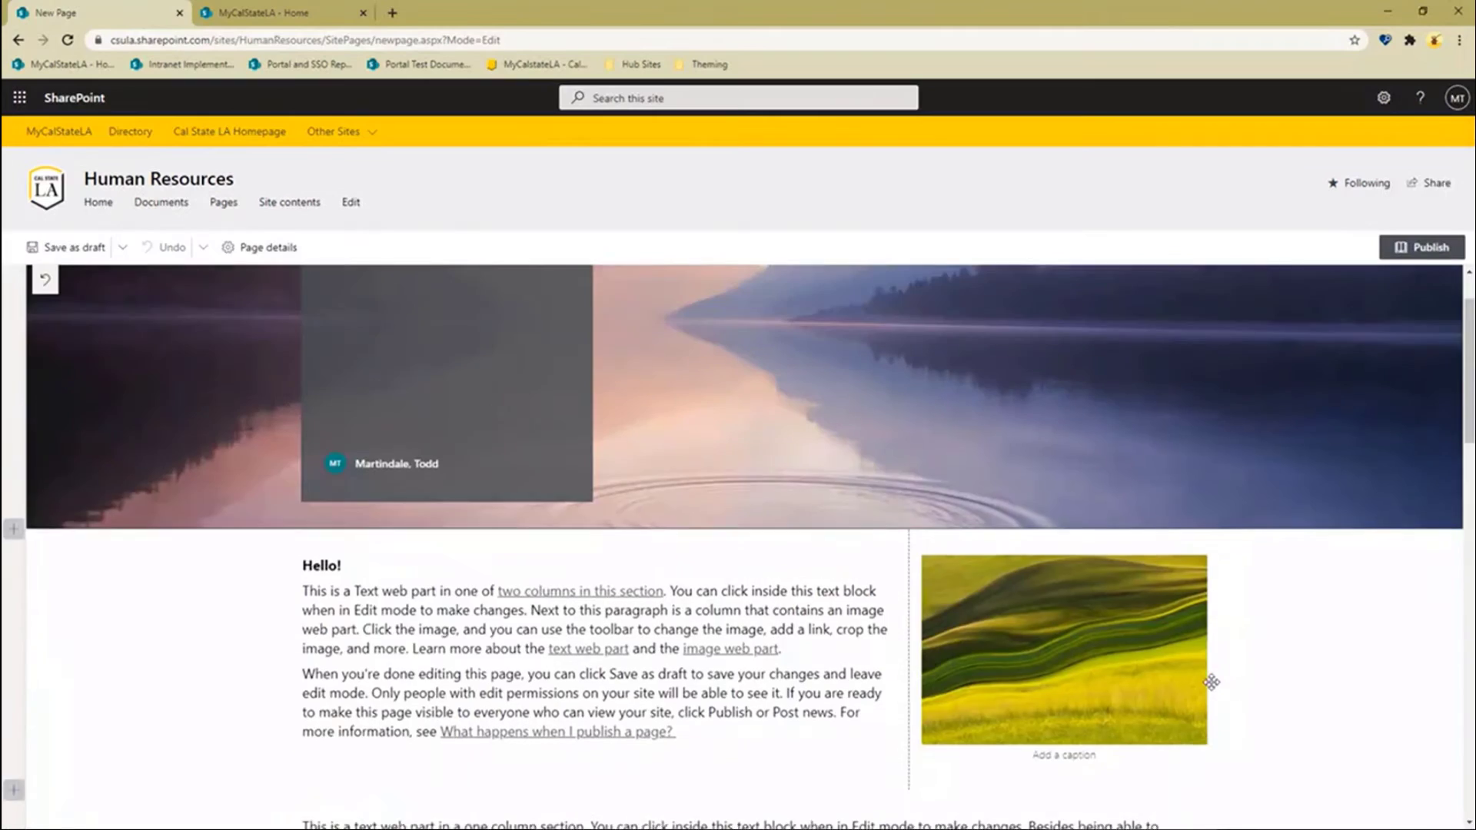
scroll(953, 532, "down", 1)
scroll(951, 547, "down", 12)
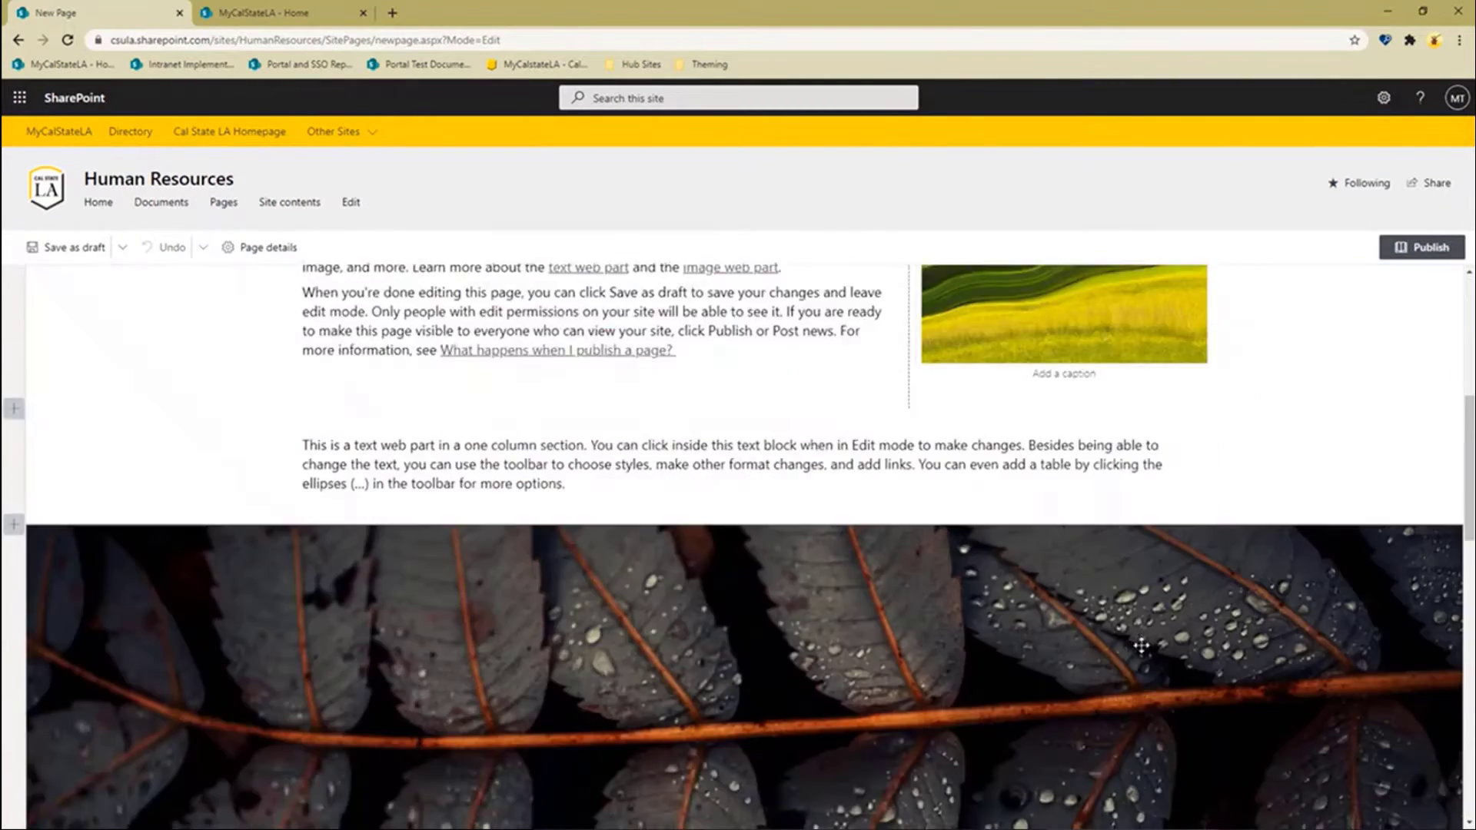
scroll(1157, 651, "down", 5)
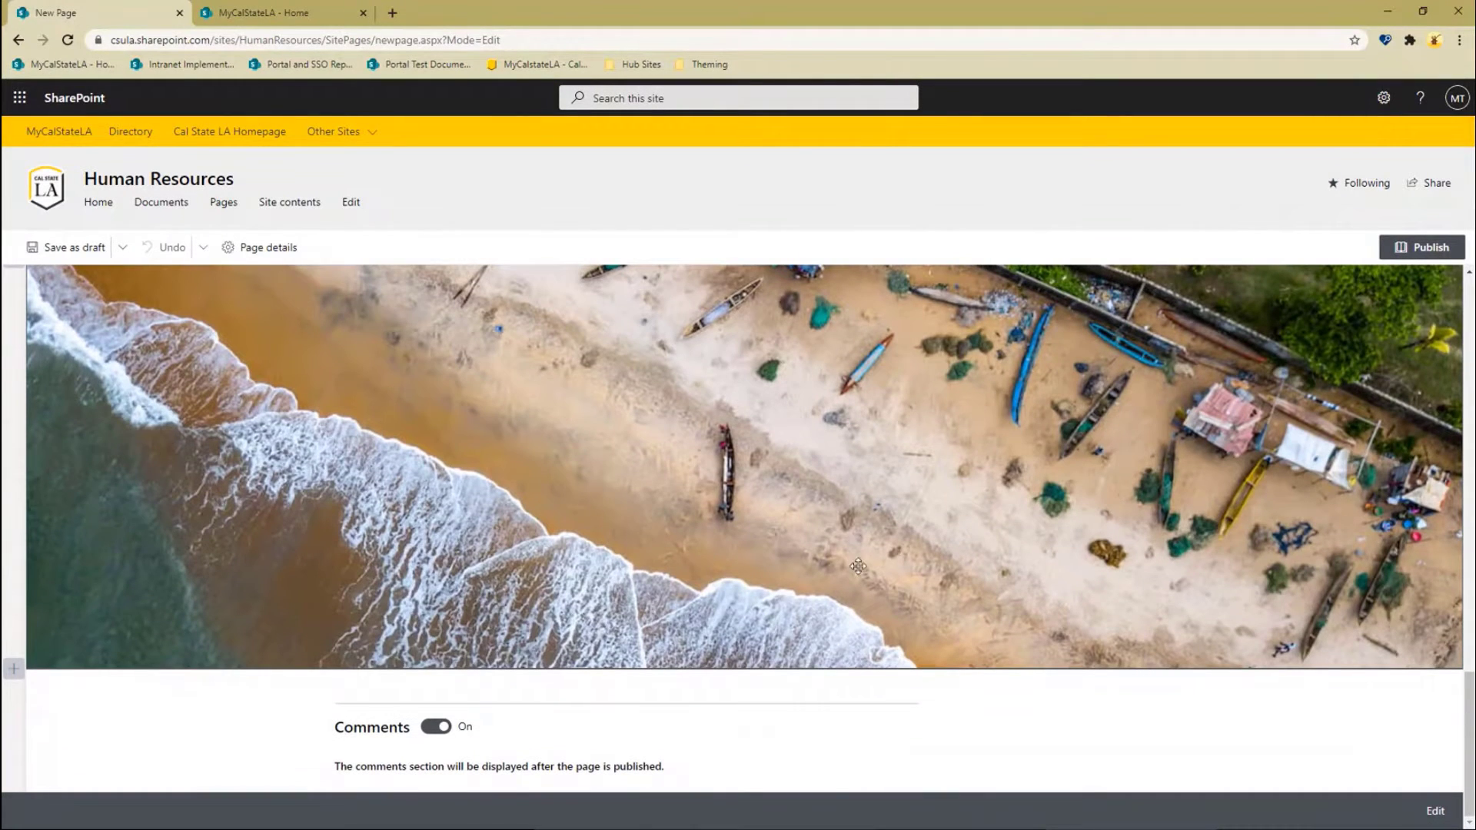
left_click(442, 730)
scroll(443, 737, "up", 20)
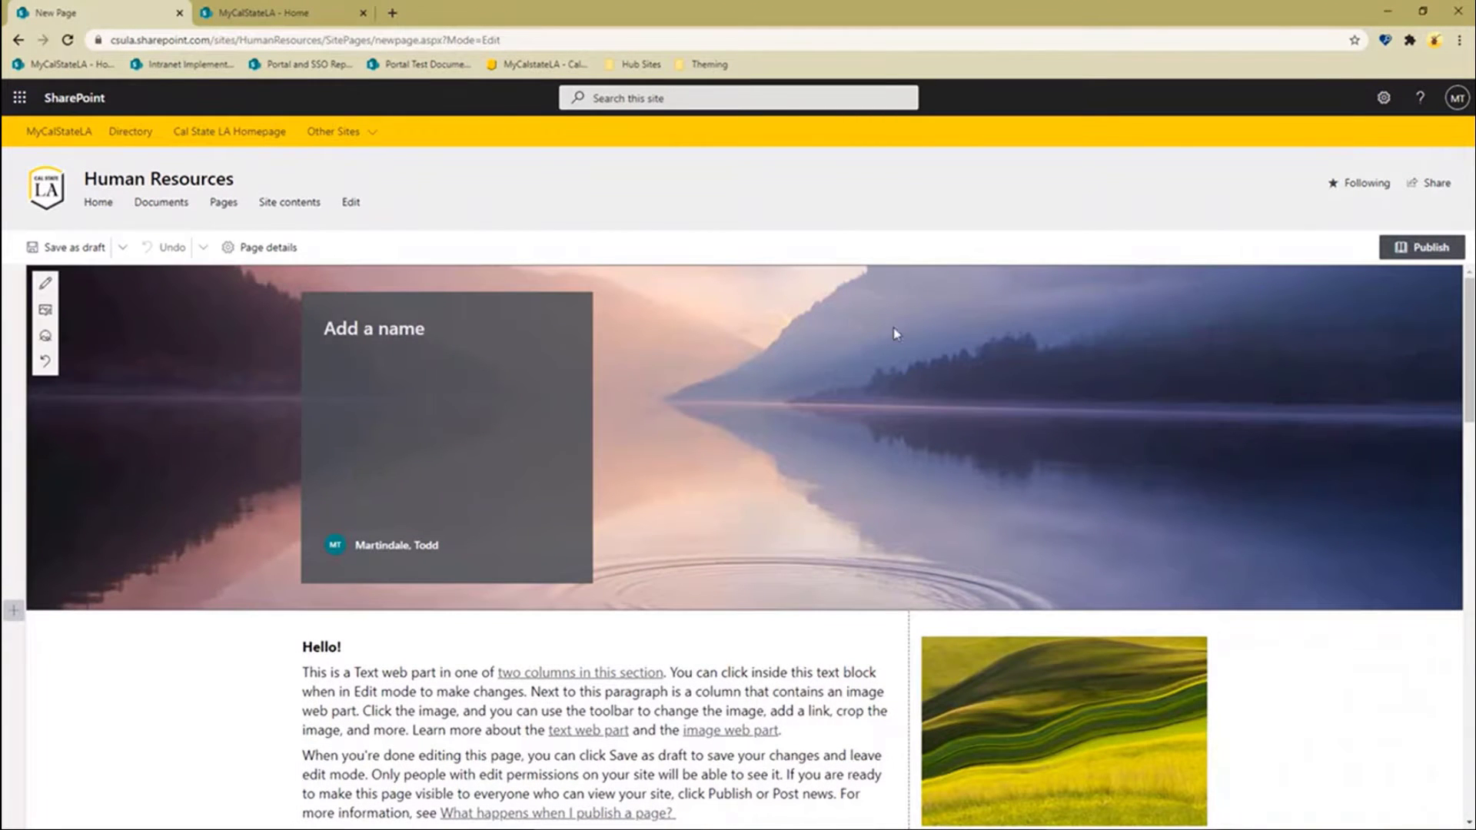
- Open the title area's layout settings, followed by the layout options of the section holding the Hello! text
left_click(46, 286)
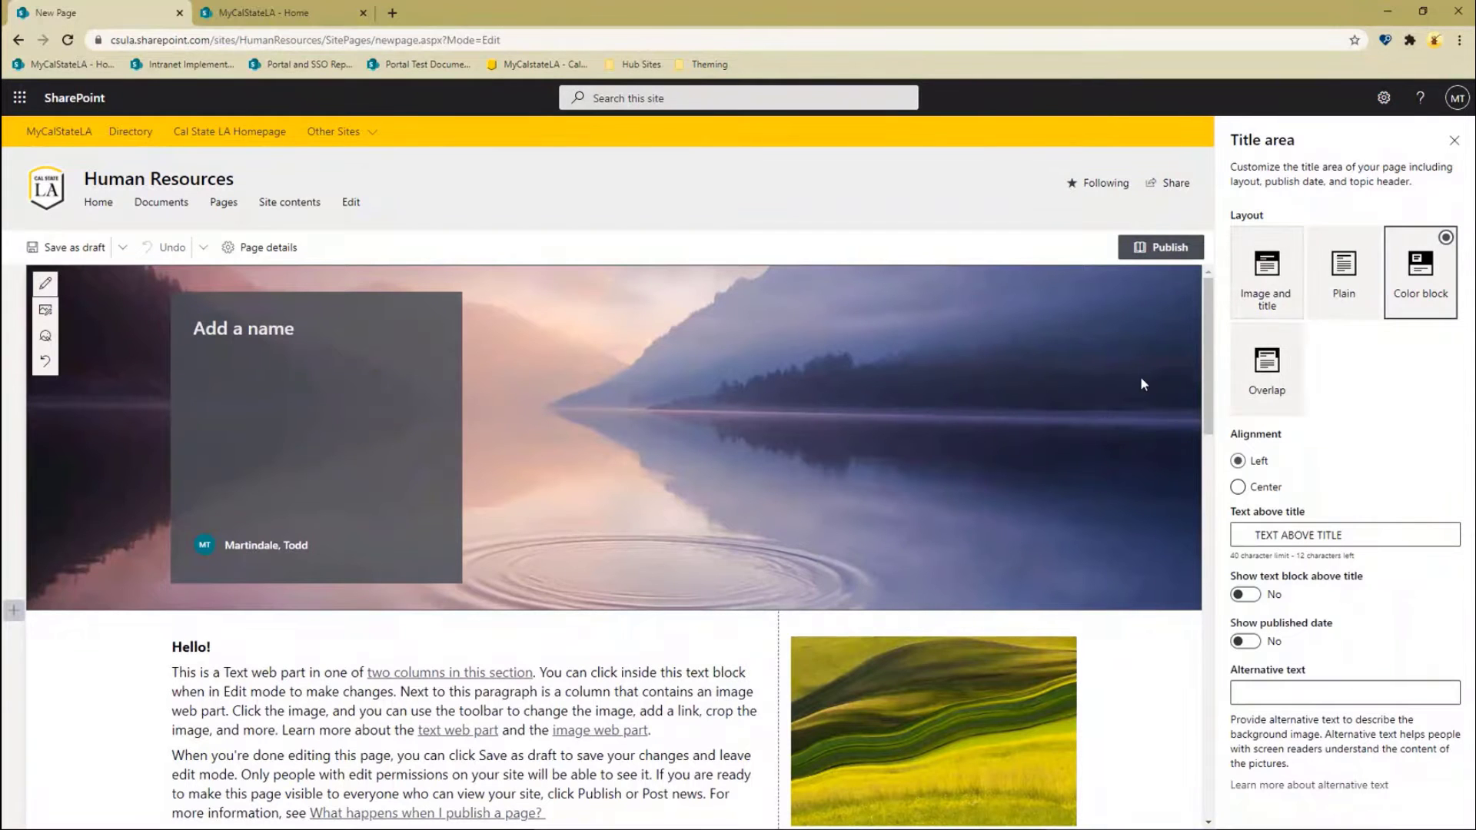
left_click(1153, 685)
scroll(947, 480, "down", 4)
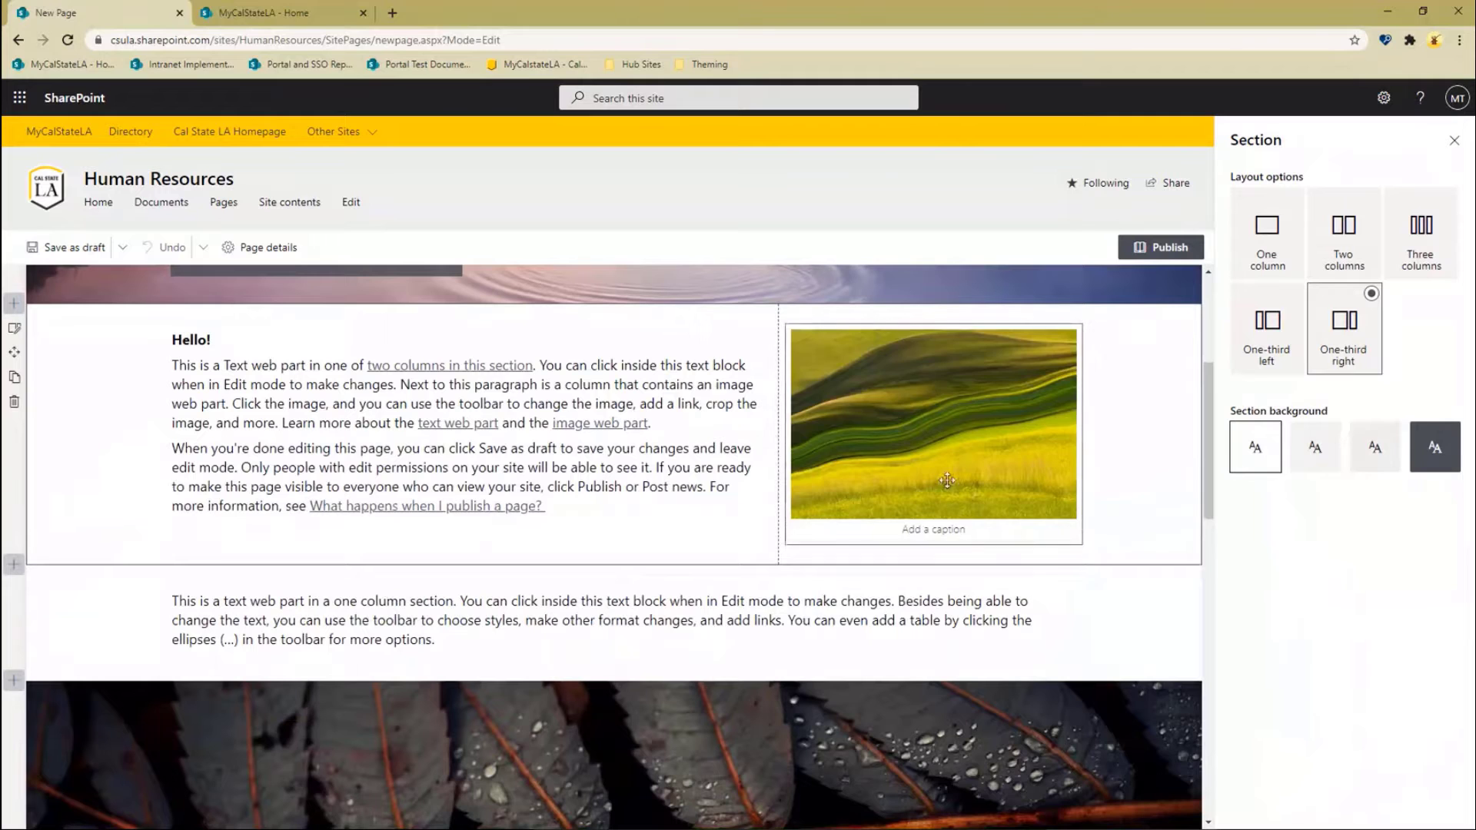
- Move the green landscape image into the wide text column, and return it to the narrow column
left_click_drag(947, 480, 555, 546)
left_click_drag(438, 644, 999, 569)
- Add a Text web part reading "Hello!" below the existing text in the wide column of the first section
scroll(653, 561, "down", 1)
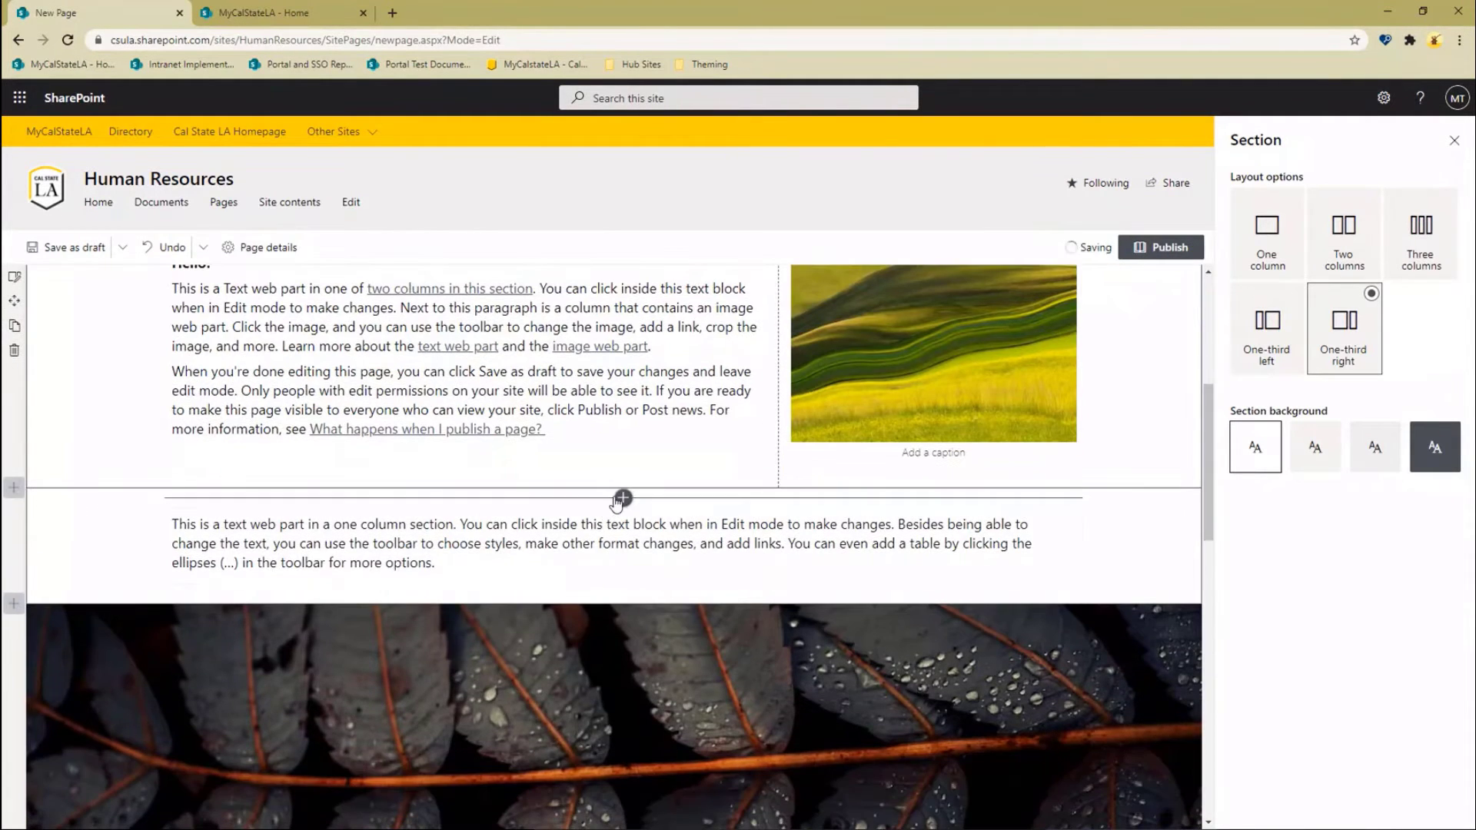
left_click(468, 460)
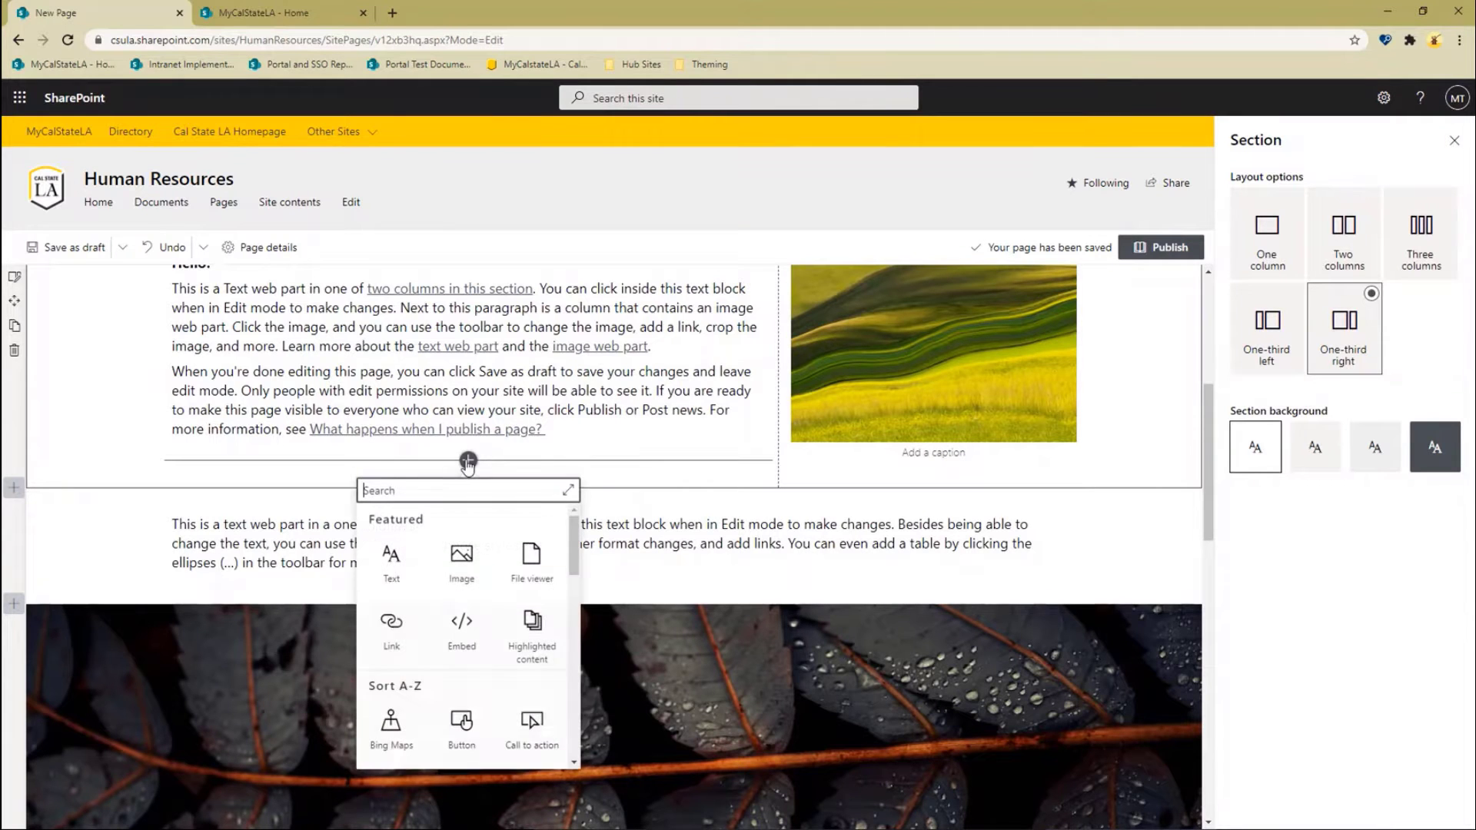
left_click(391, 557)
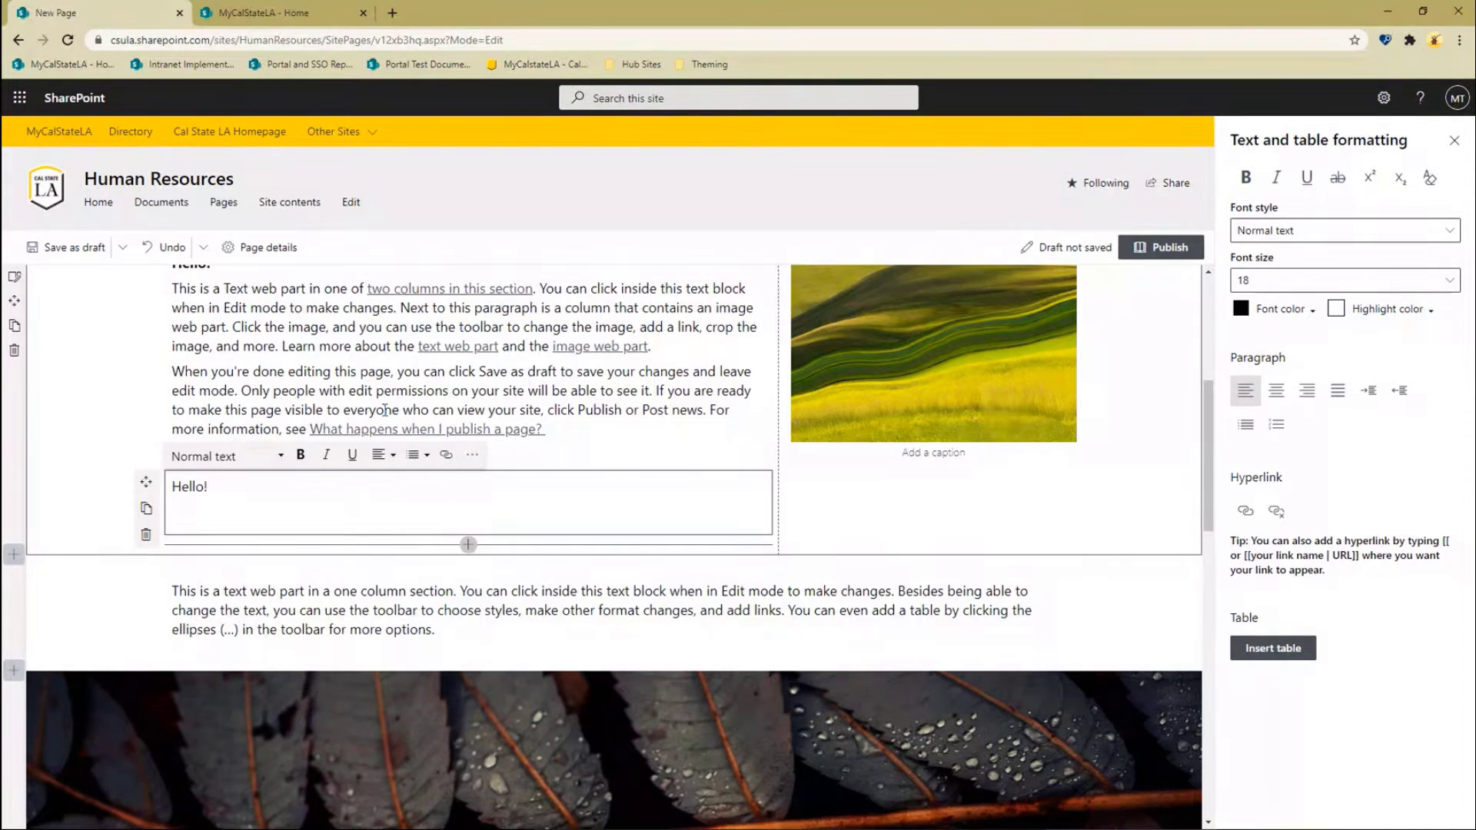
left_click(338, 346)
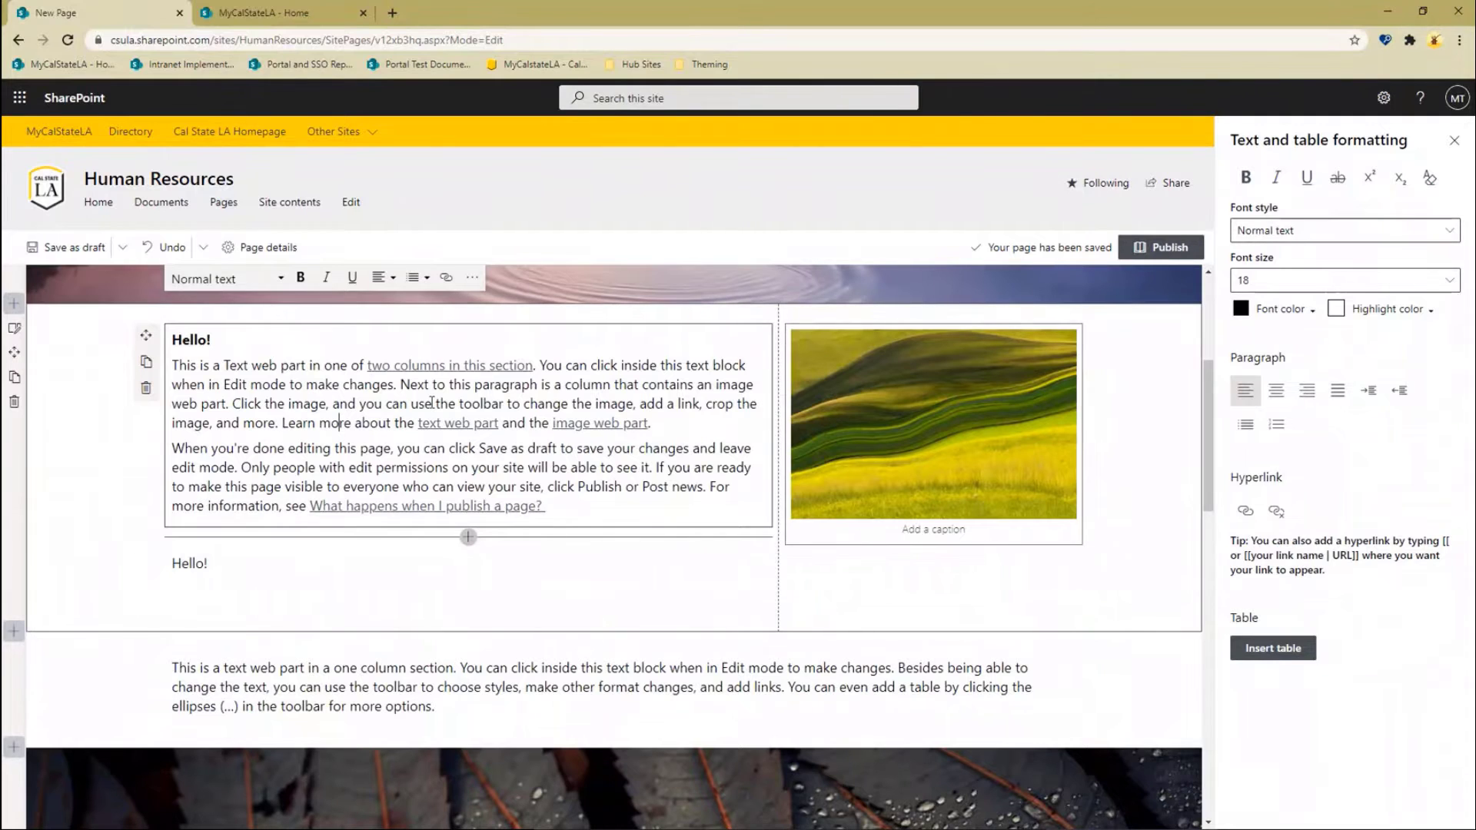
left_click_drag(224, 365, 315, 368)
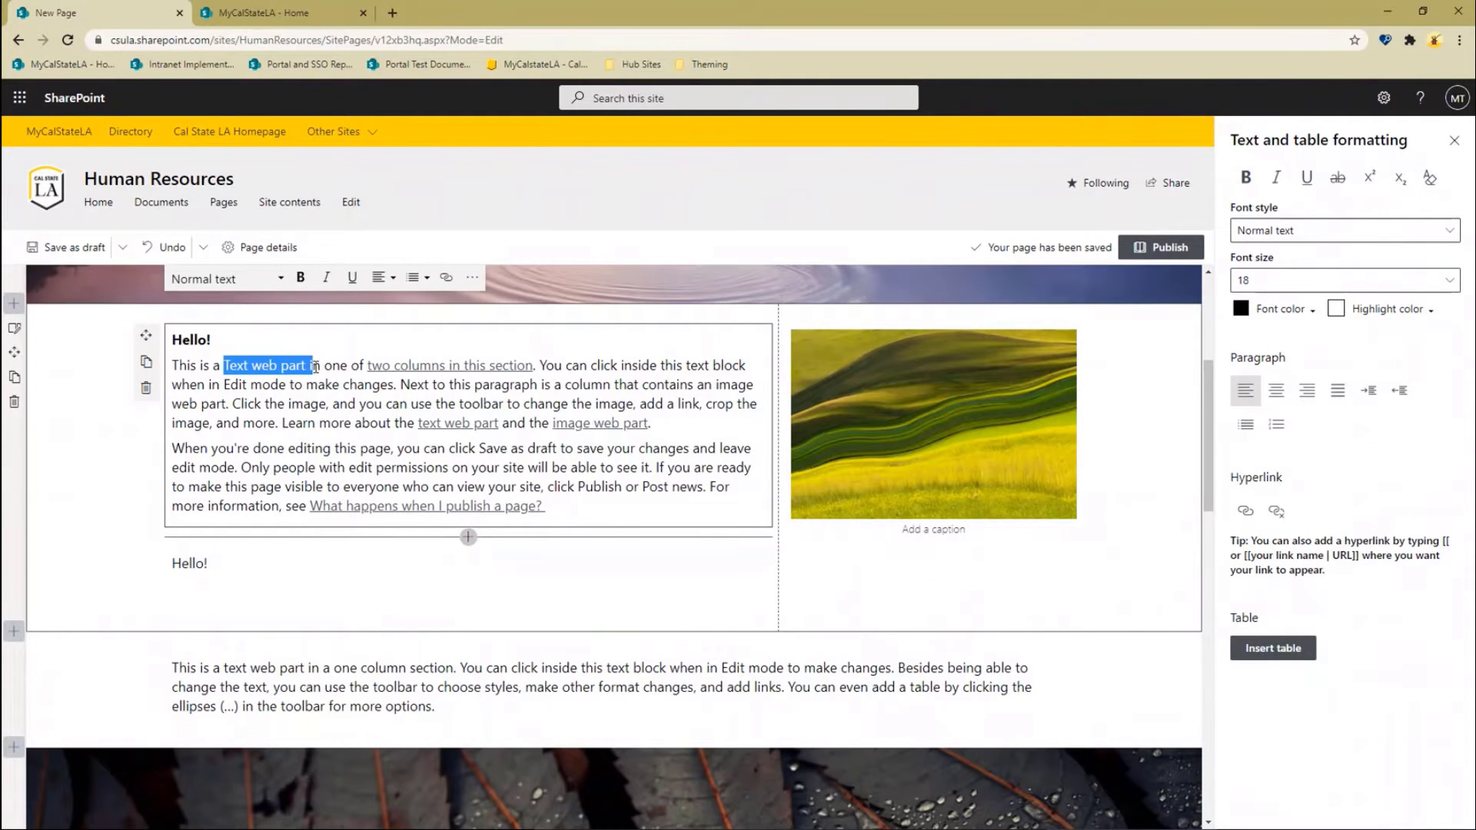
left_click(299, 278)
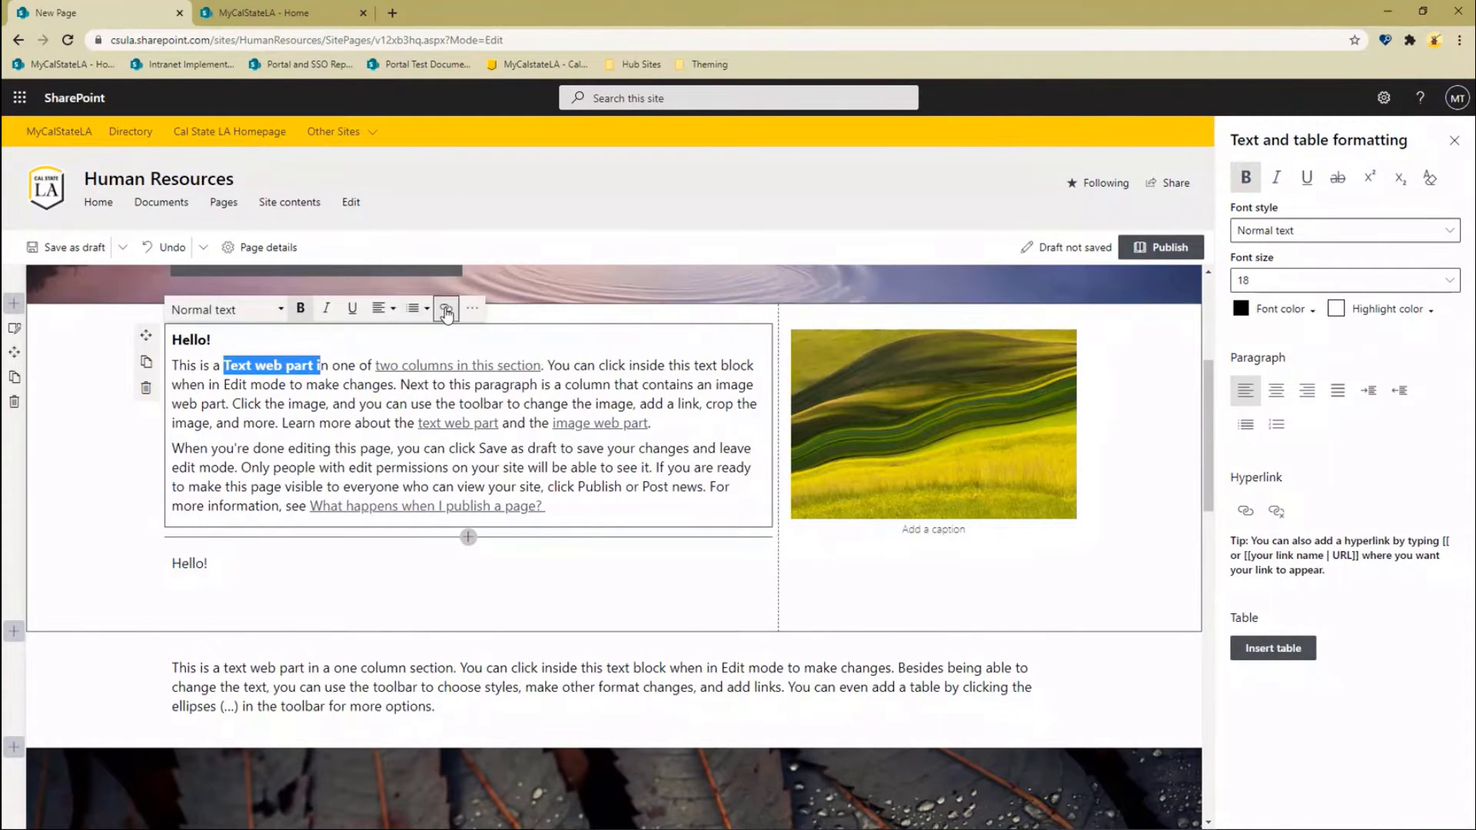
left_click(446, 309)
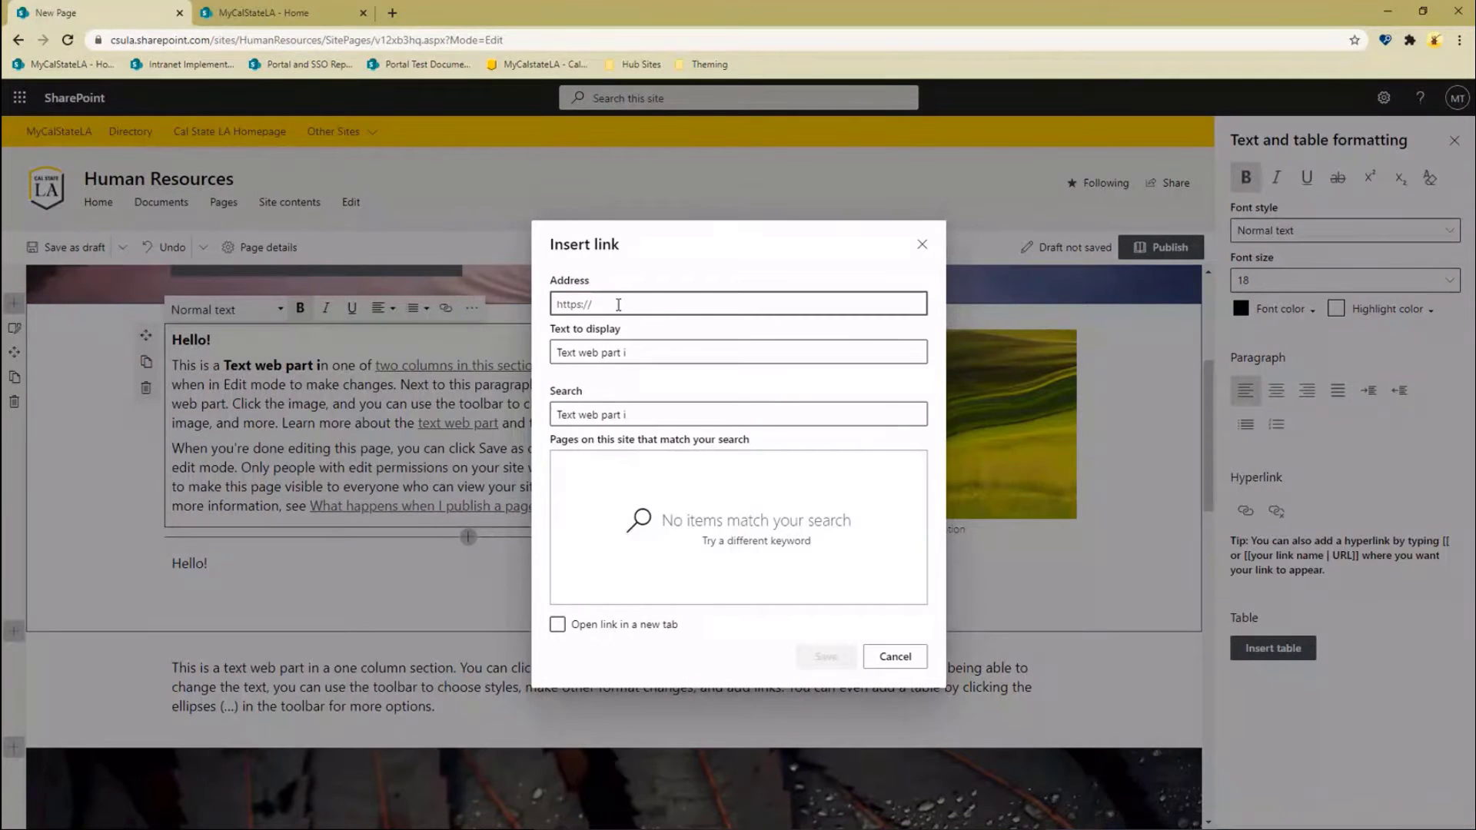
type("google.com")
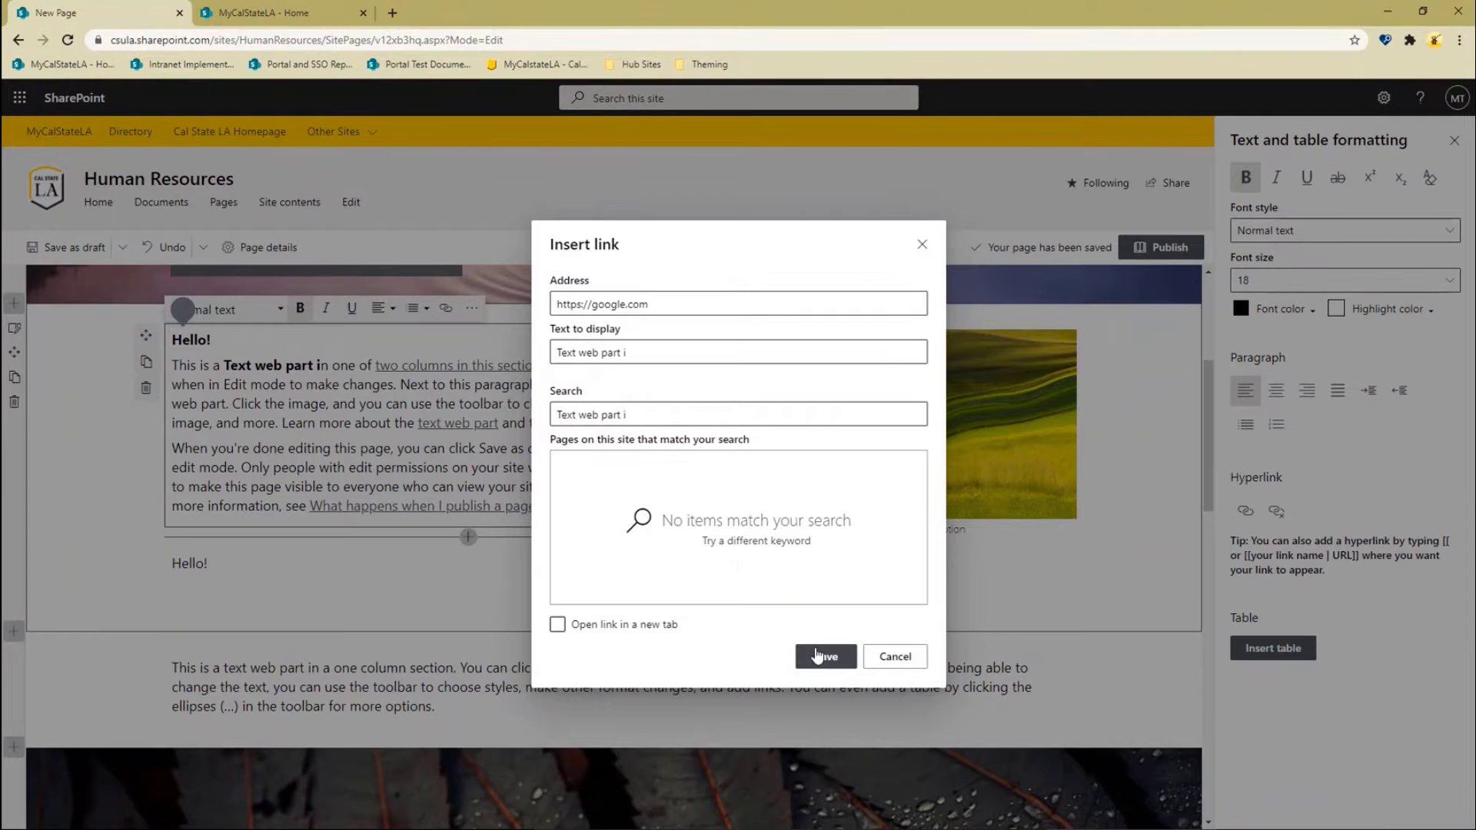
left_click(825, 656)
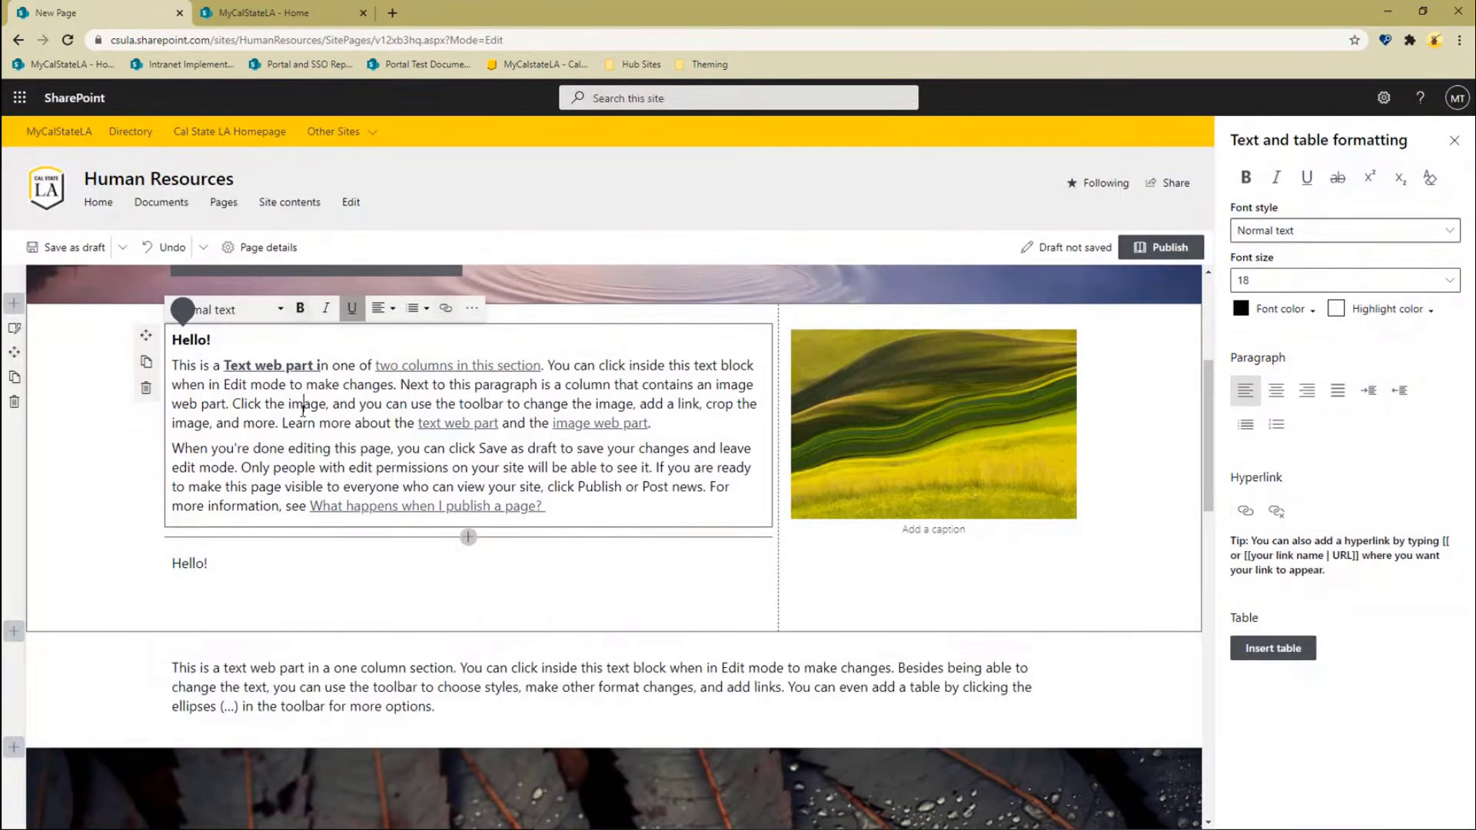
left_click(474, 313)
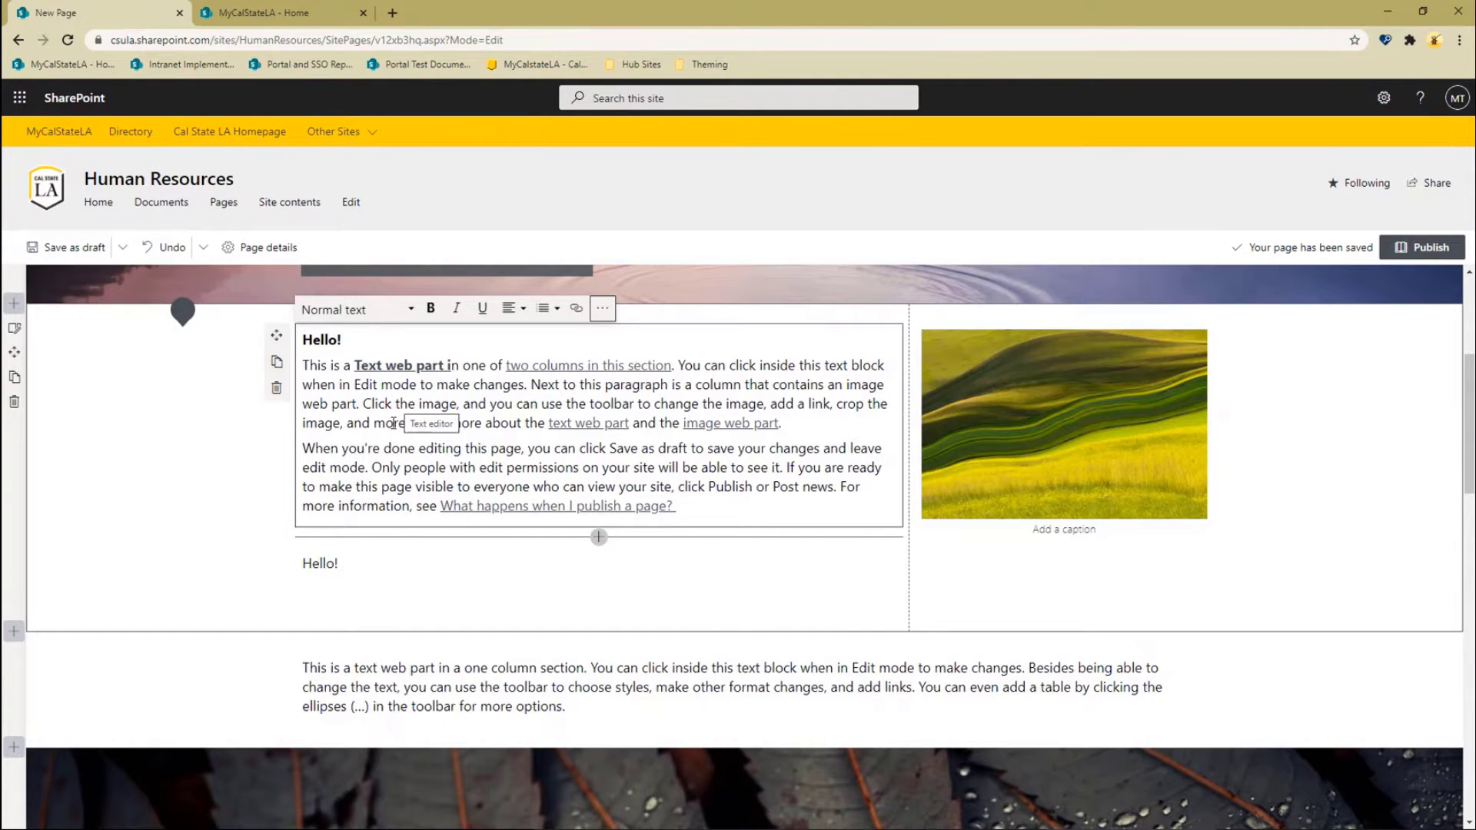
- Delete the full-width leaf image and the empty section that held it, above the three-column images
scroll(286, 587, "down", 4)
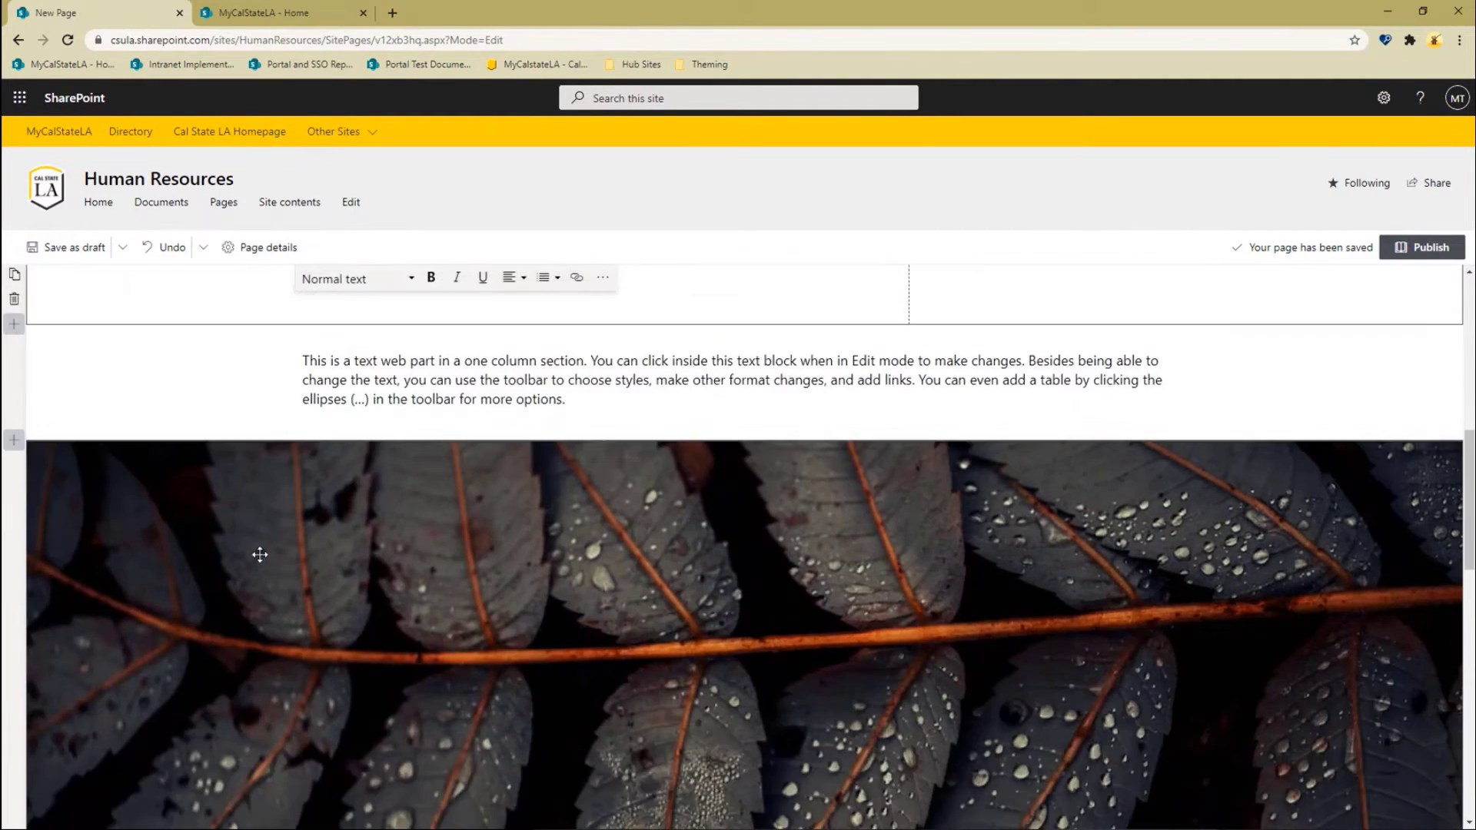
scroll(259, 554, "down", 1)
left_click(45, 446)
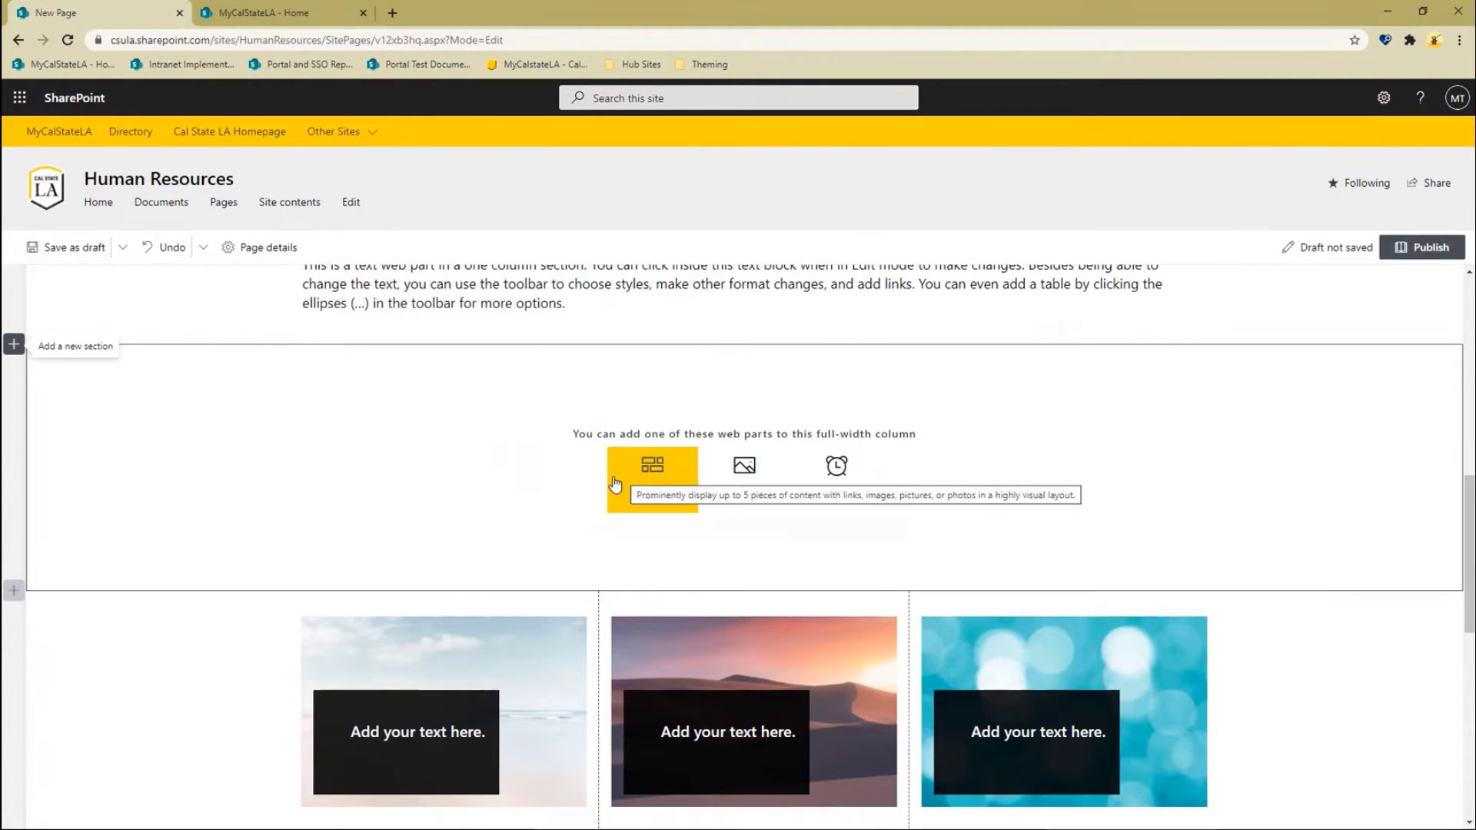
left_click(12, 346)
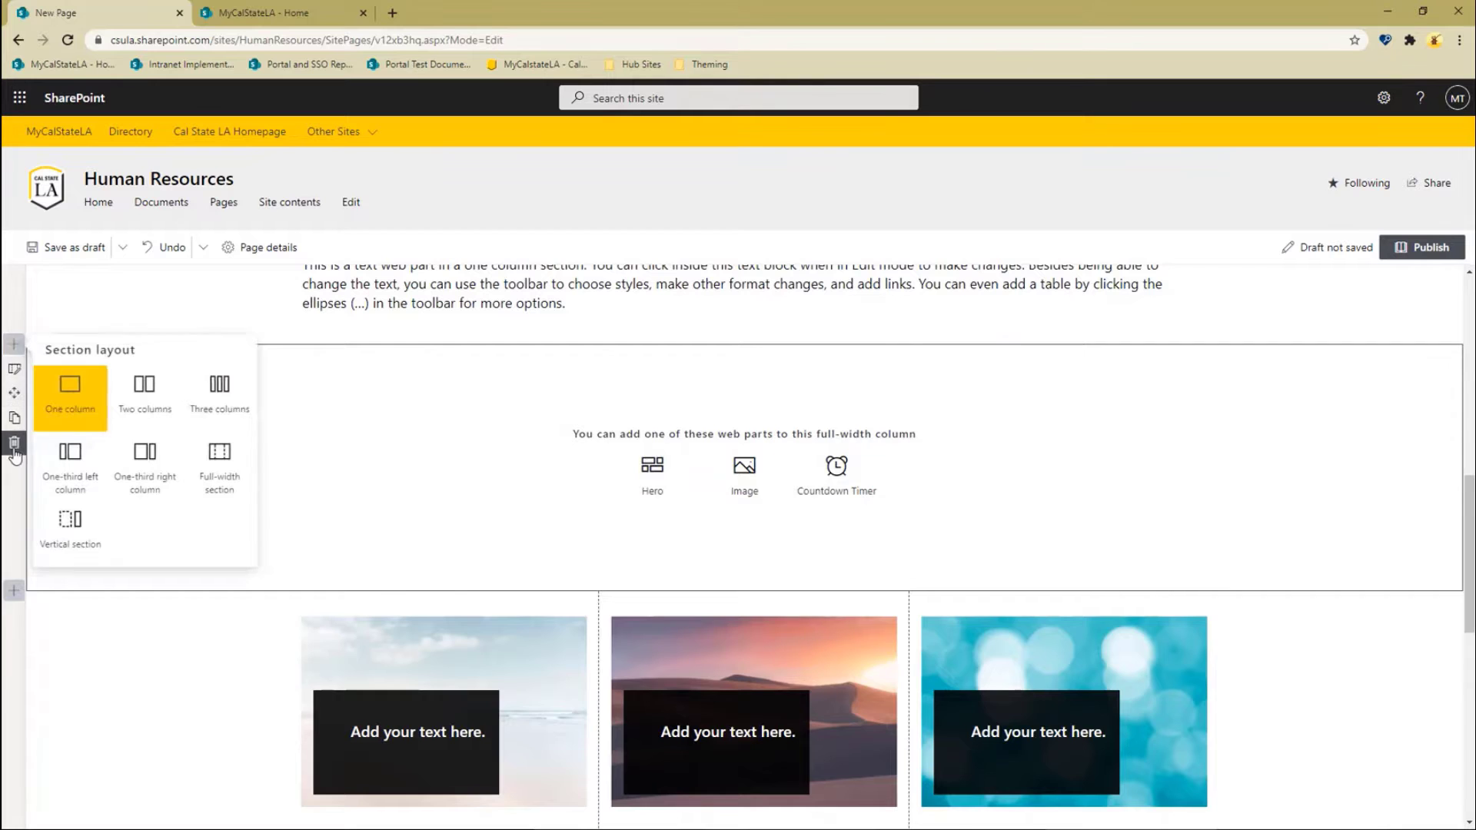
left_click(13, 449)
scroll(781, 543, "up", 3)
scroll(791, 551, "down", 3)
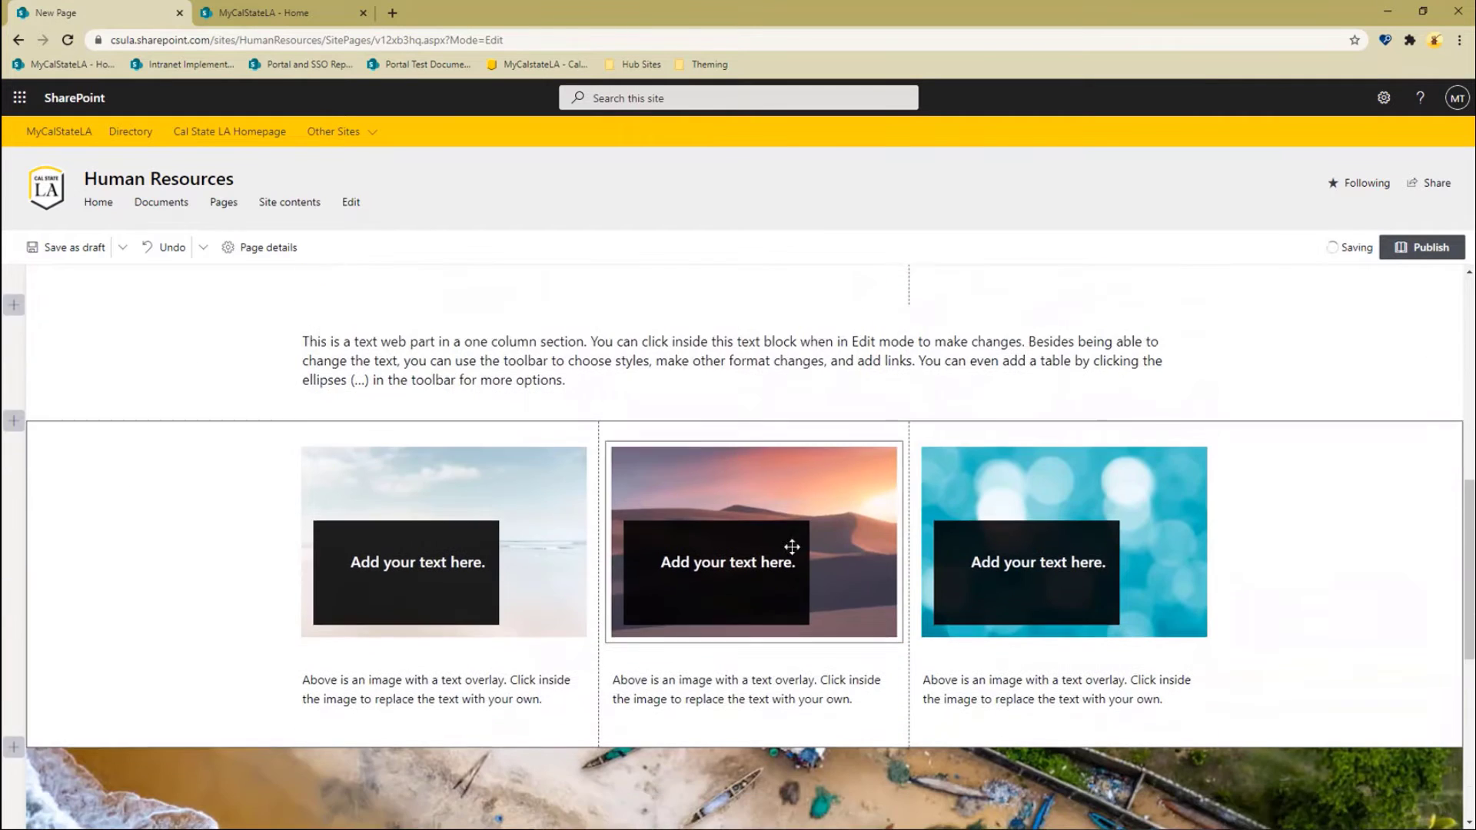
scroll(331, 492, "up", 2)
scroll(567, 533, "up", 7)
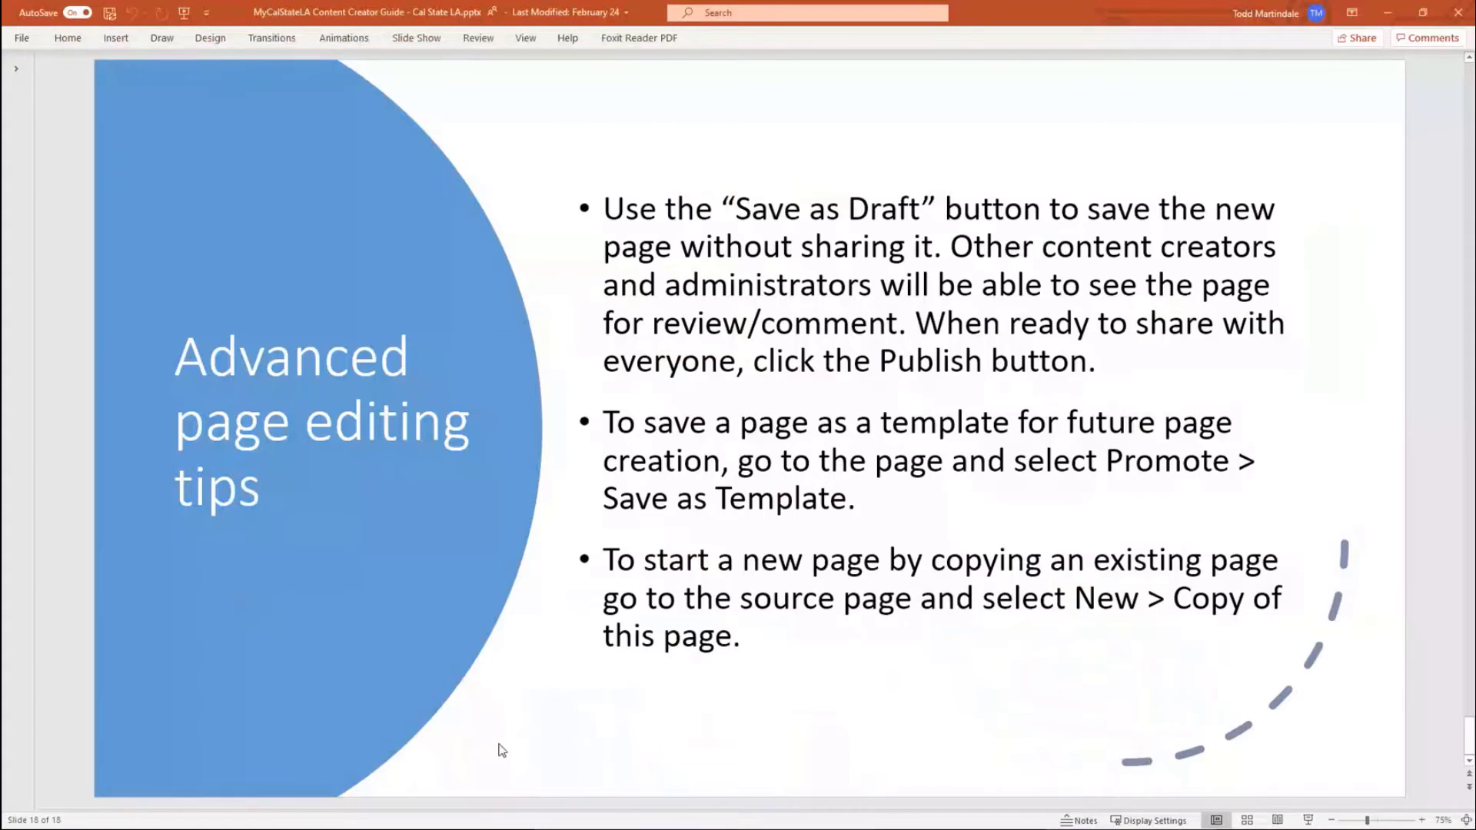
scroll(502, 750, "up", 1)
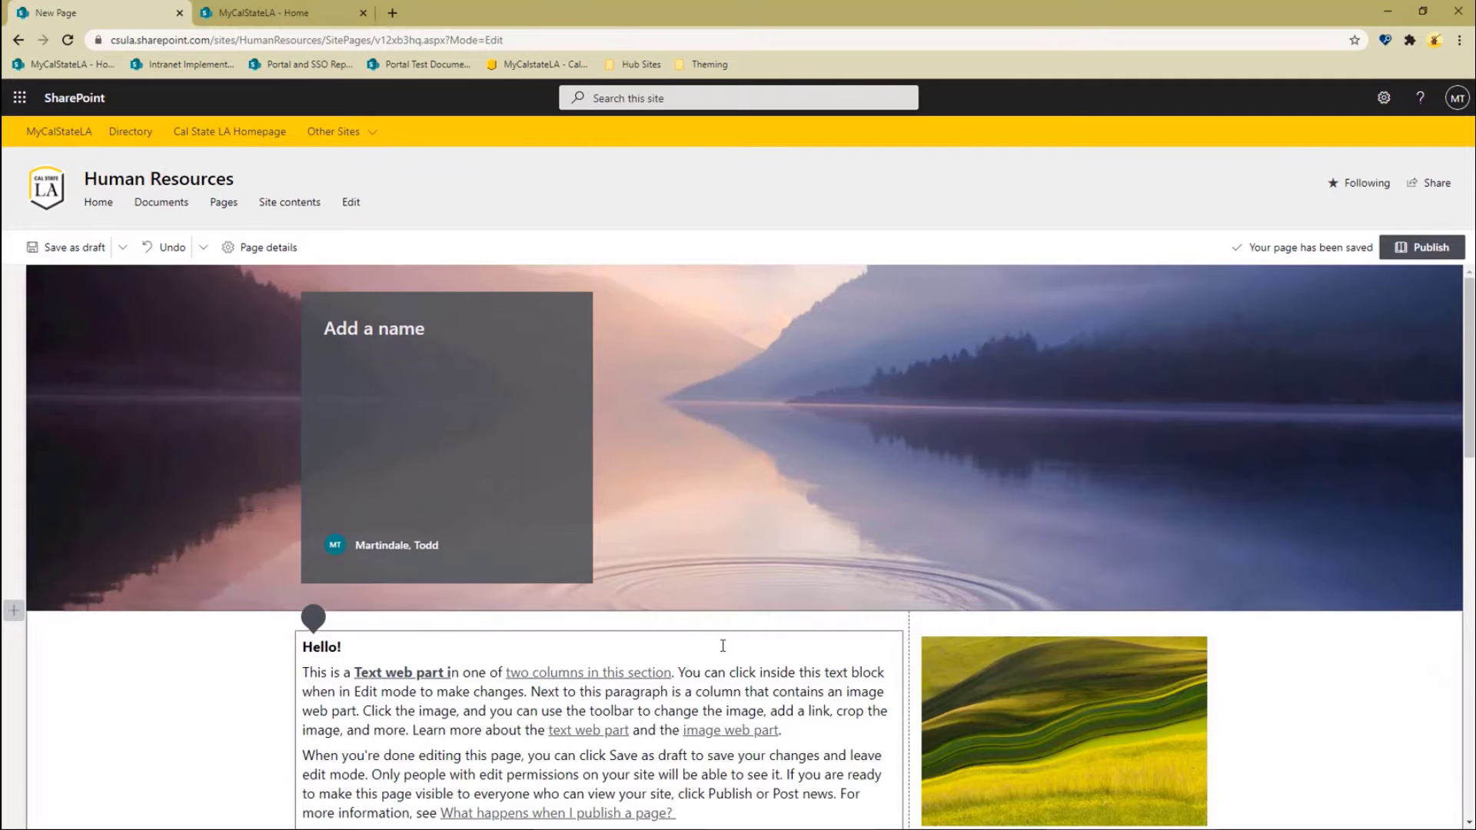
- Browse the web parts available for insertion below the "Hello!" text in the first section, and close the list without adding one
scroll(692, 646, "down", 4)
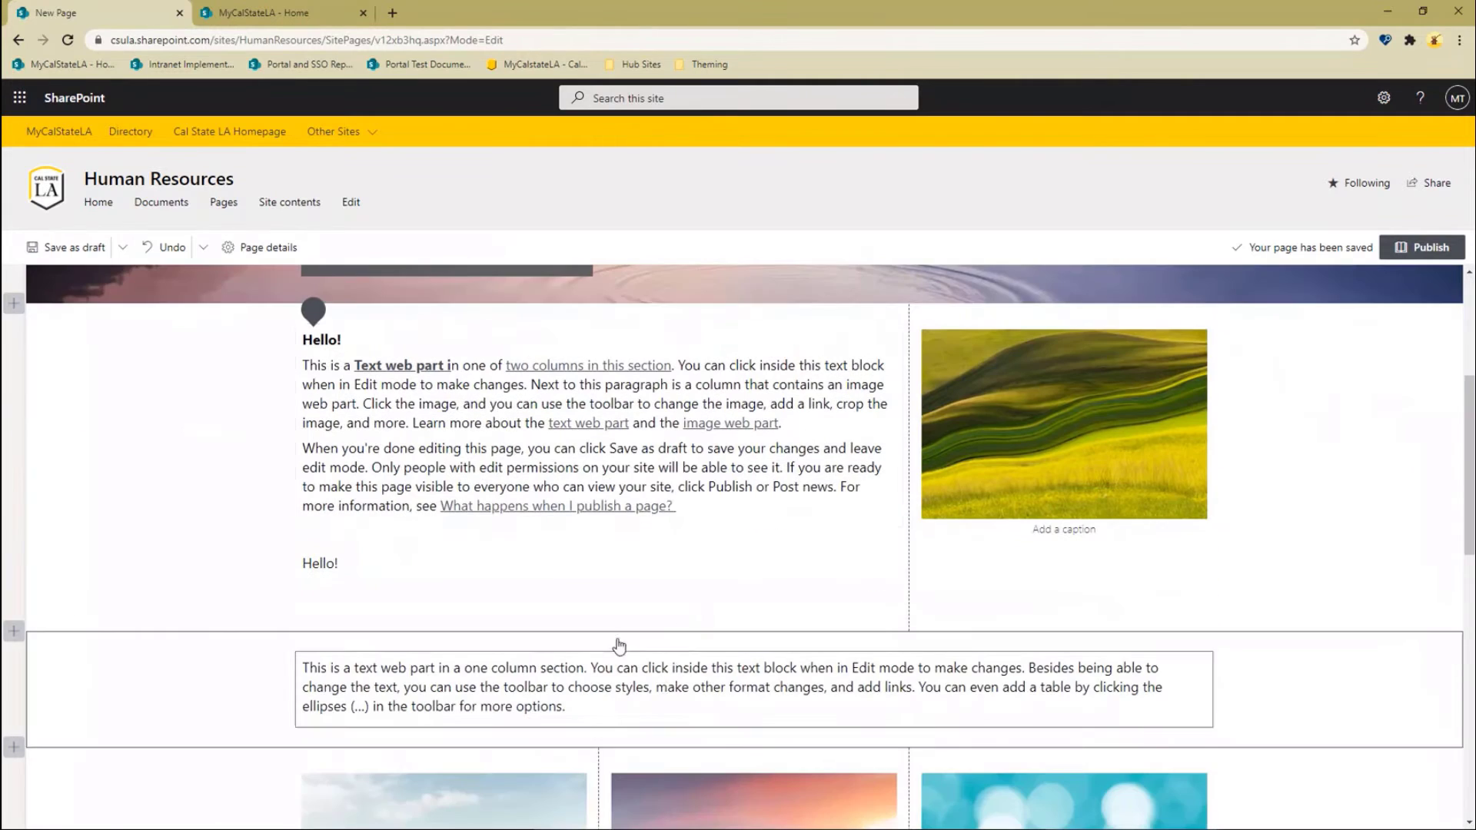
left_click(598, 622)
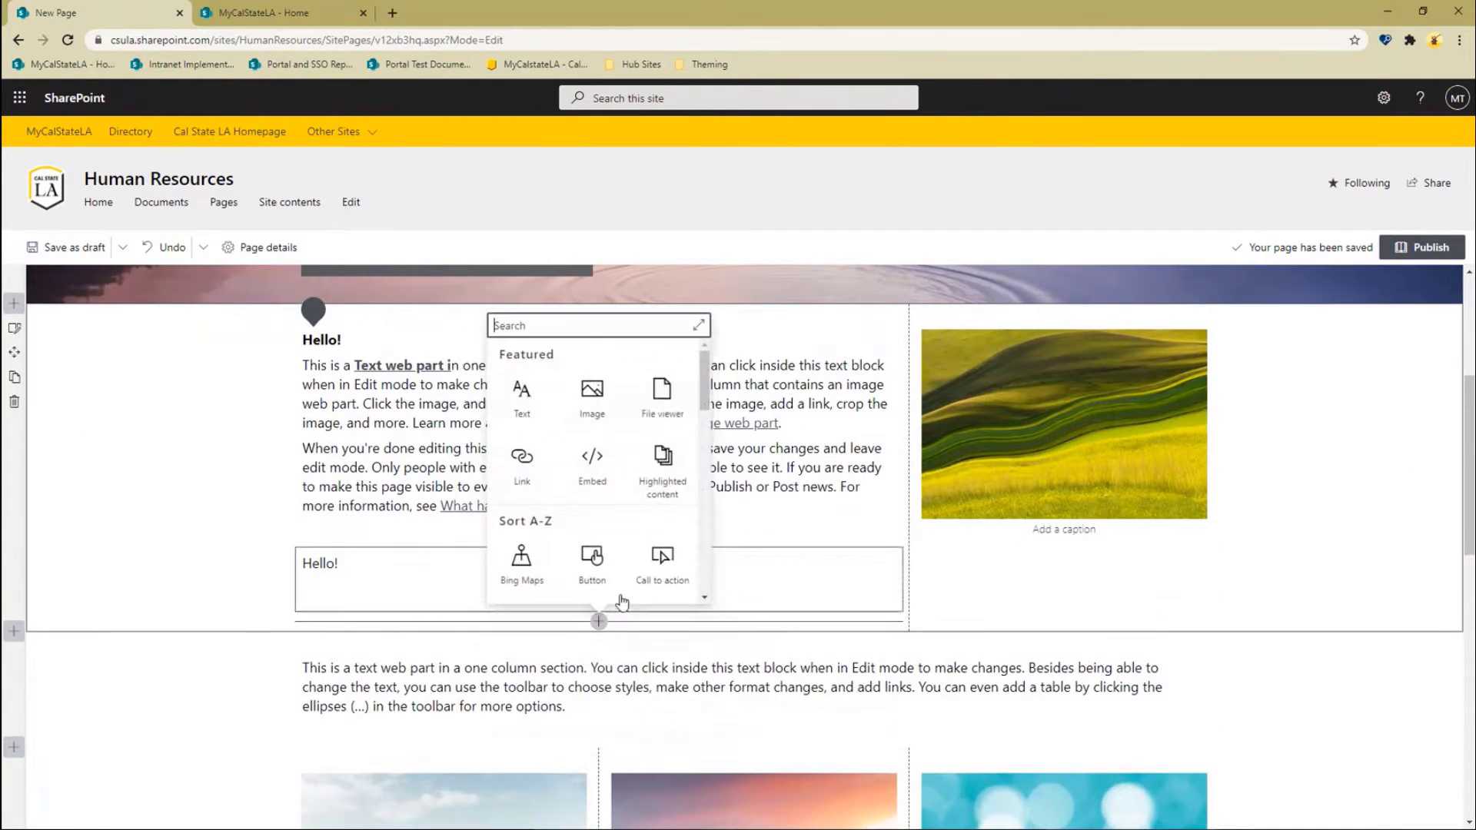
scroll(656, 431, "down", 3)
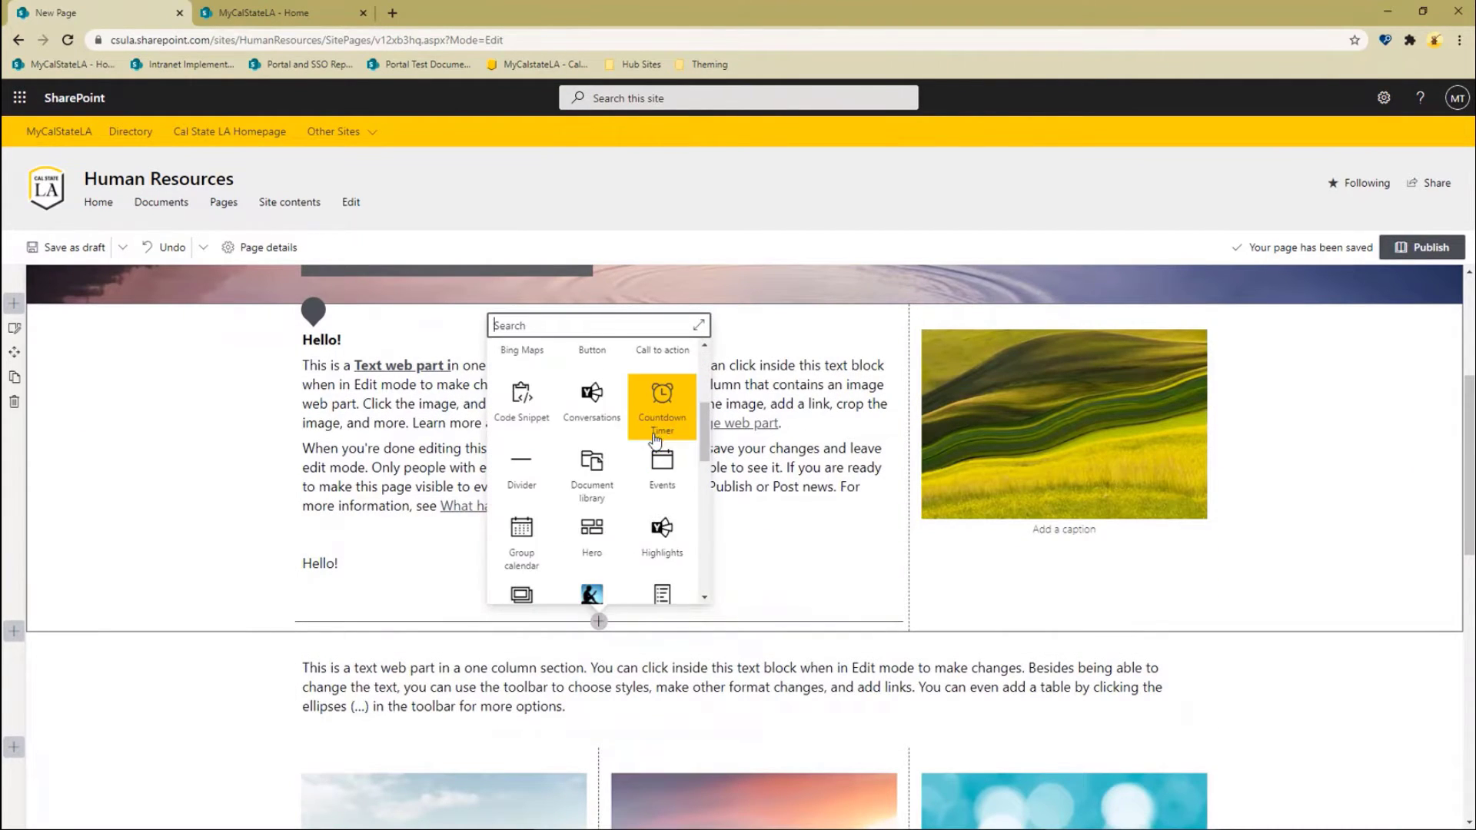
scroll(655, 440, "up", 3)
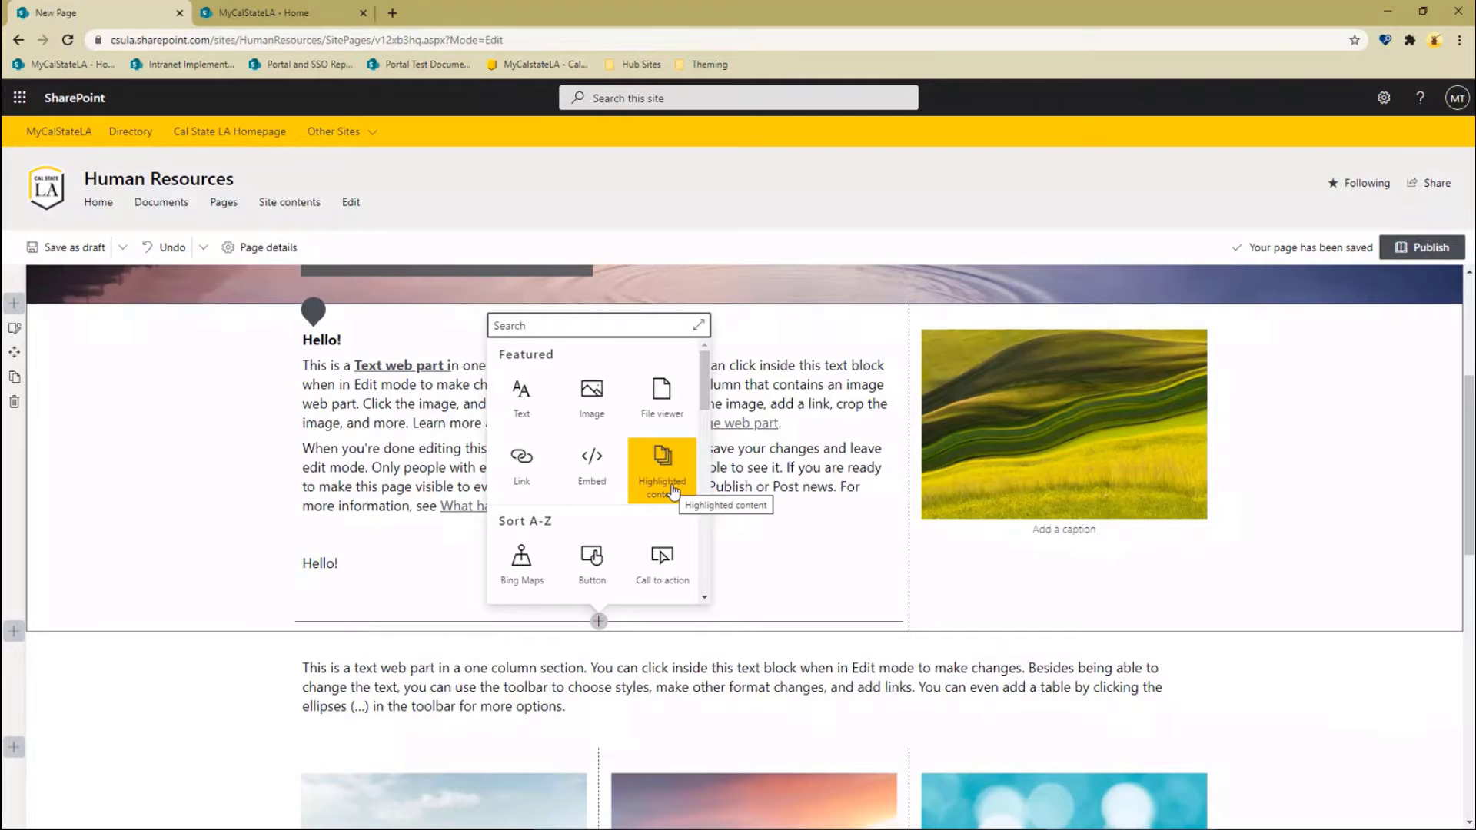
scroll(674, 490, "down", 1)
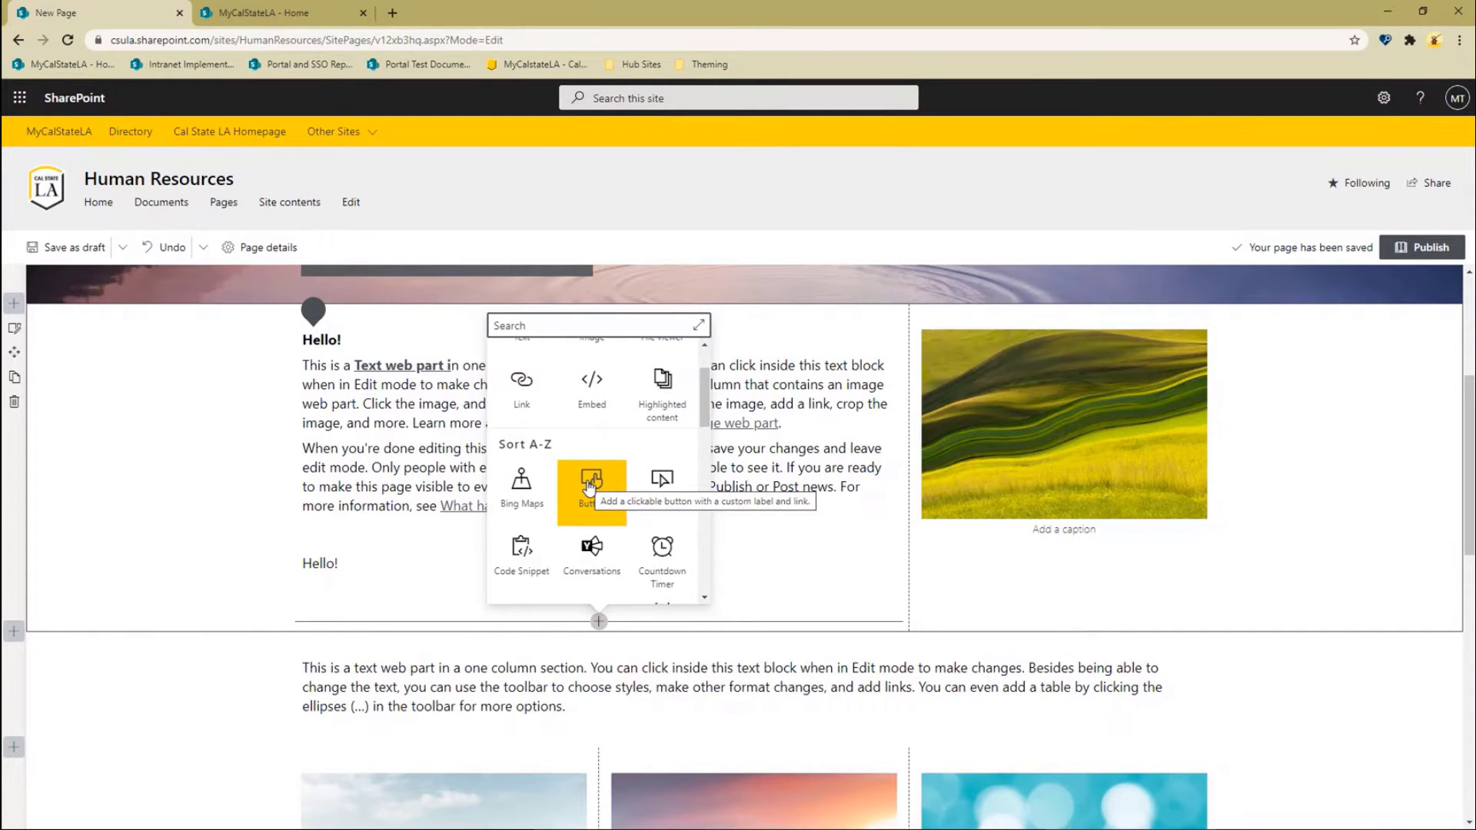
scroll(584, 557, "down", 1)
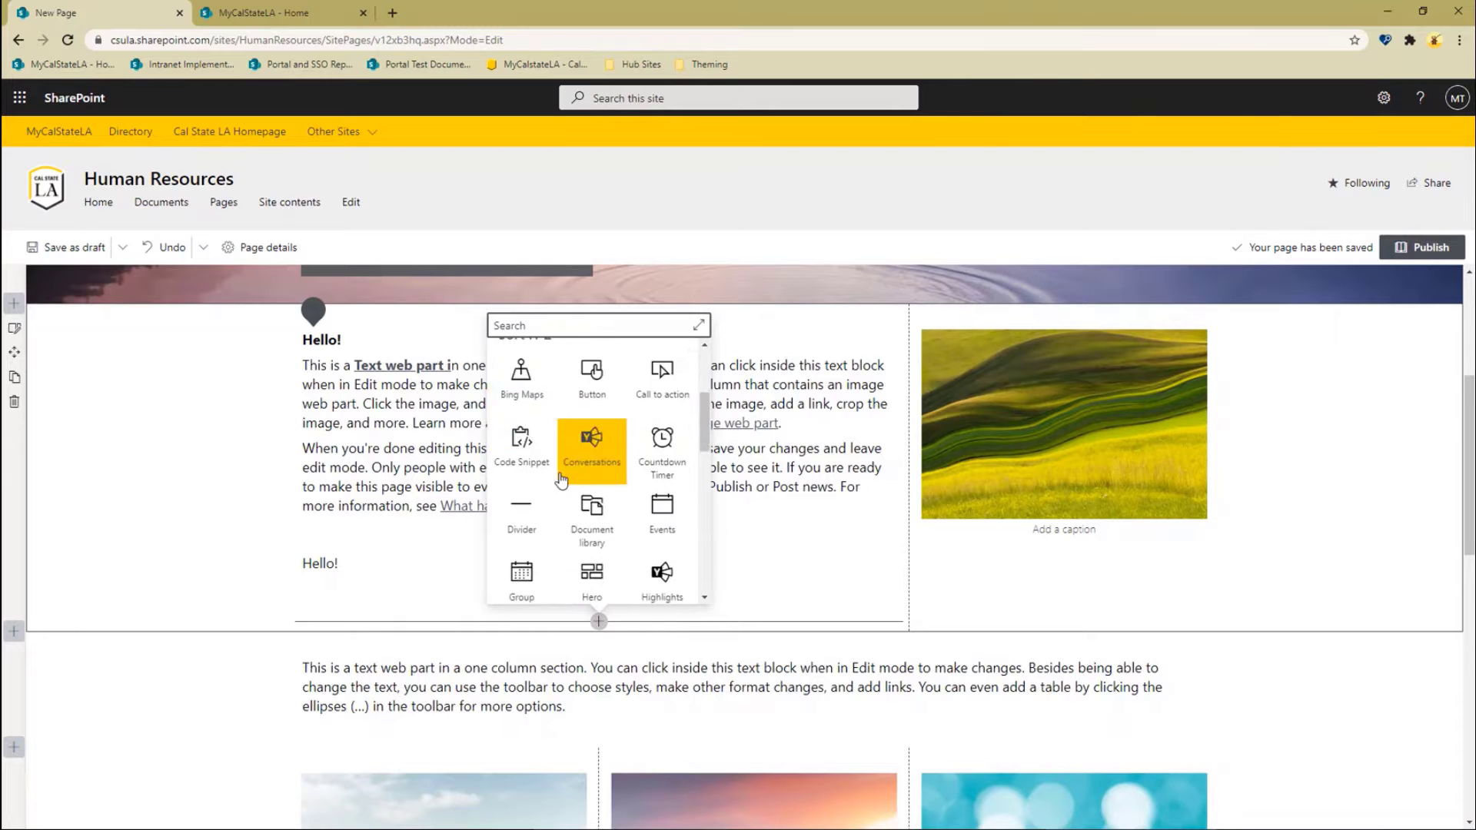
scroll(607, 499, "down", 3)
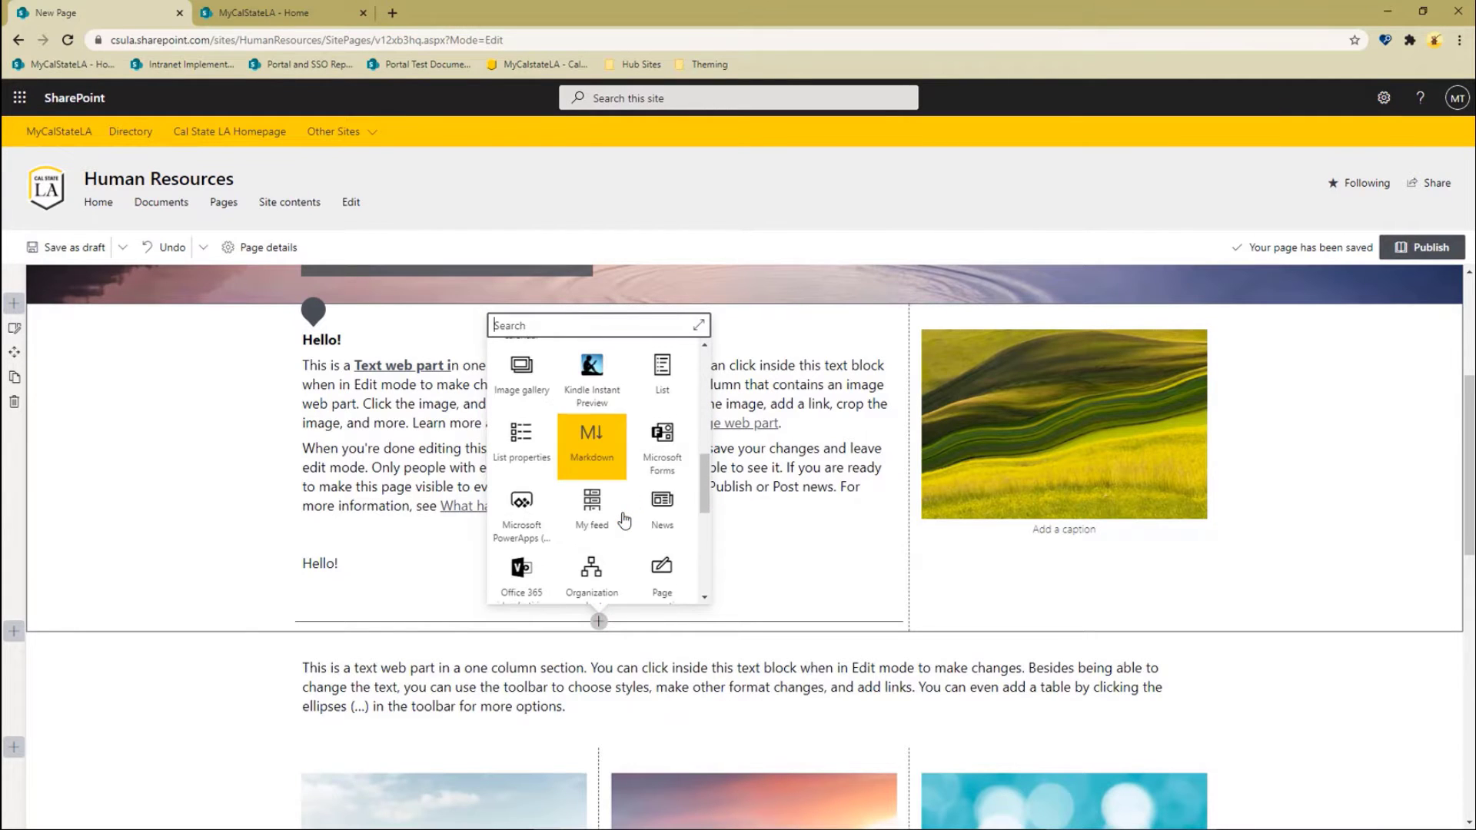
scroll(624, 521, "down", 1)
scroll(618, 492, "up", 2)
scroll(613, 455, "down", 1)
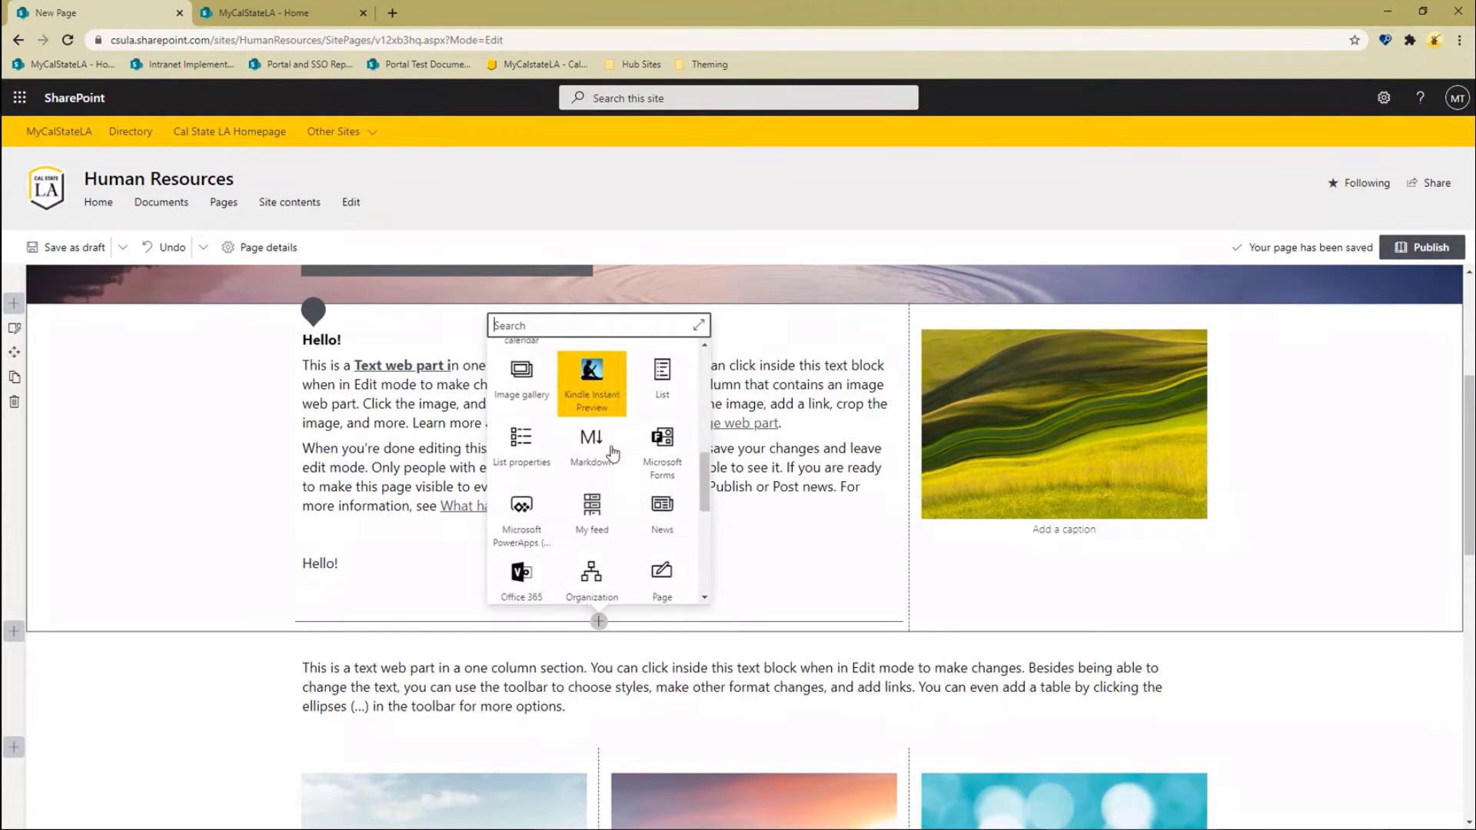
scroll(613, 455, "down", 3)
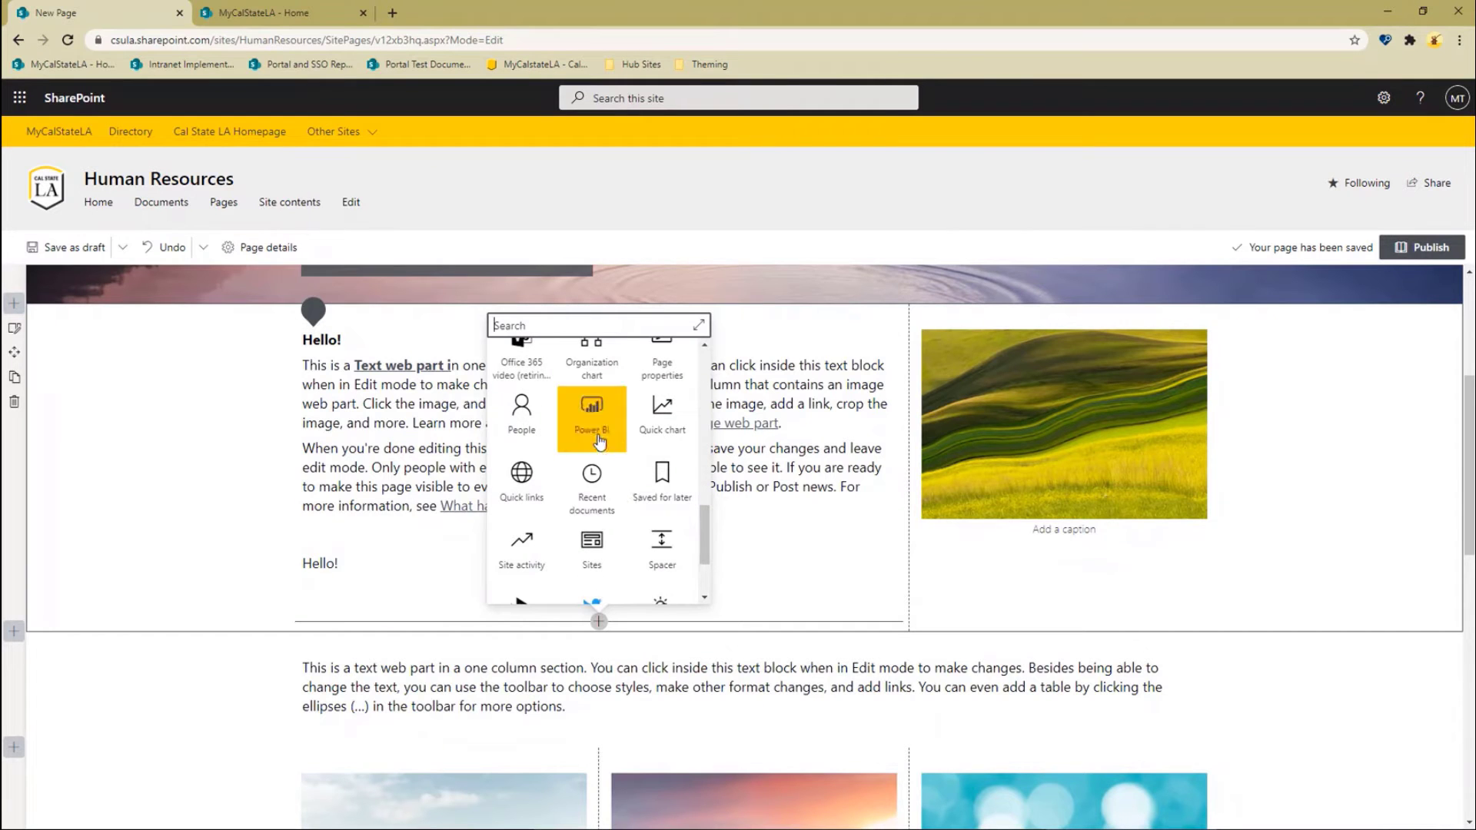
scroll(592, 492, "down", 1)
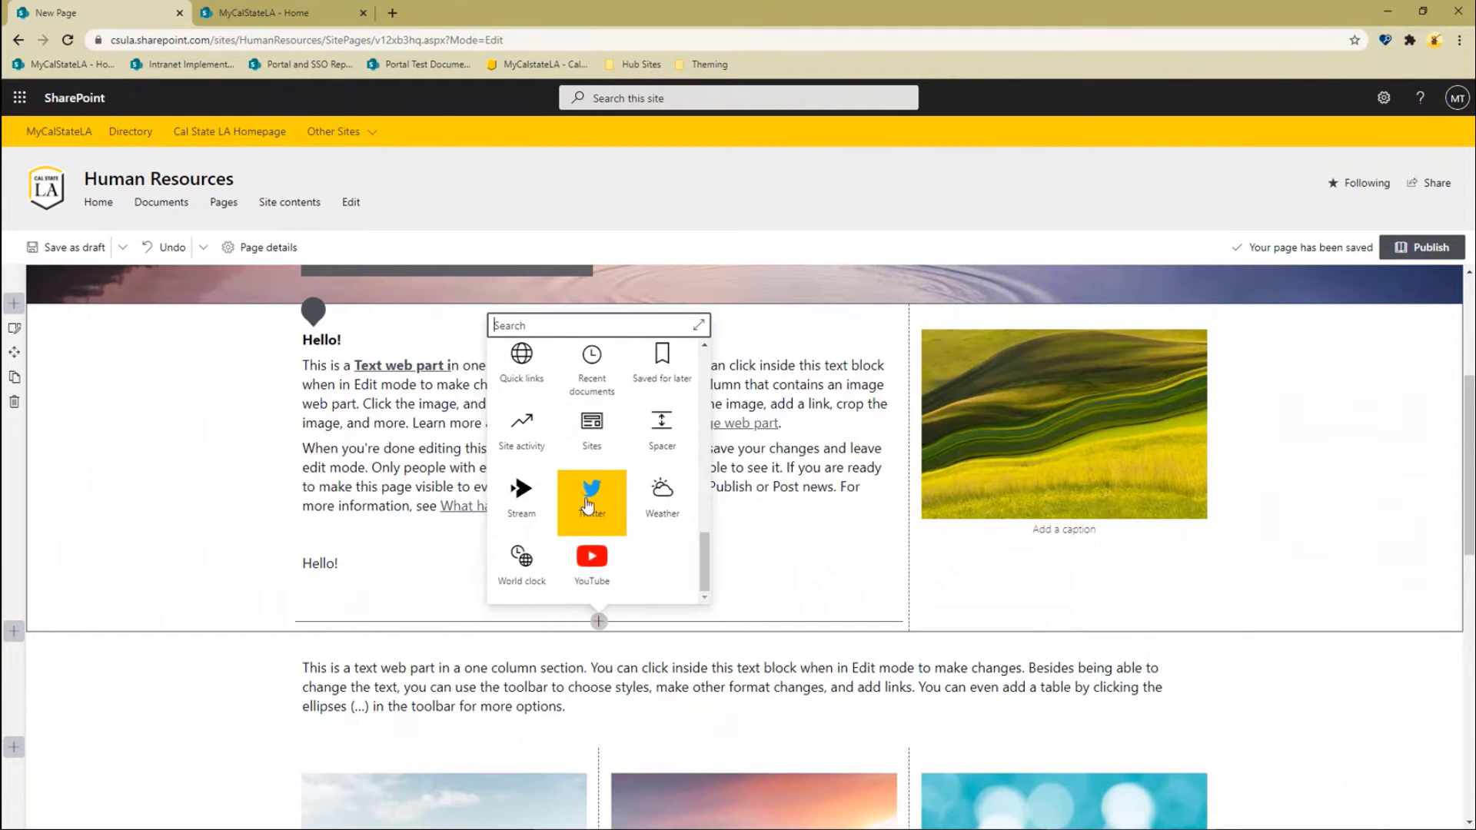
scroll(617, 519, "up", 2)
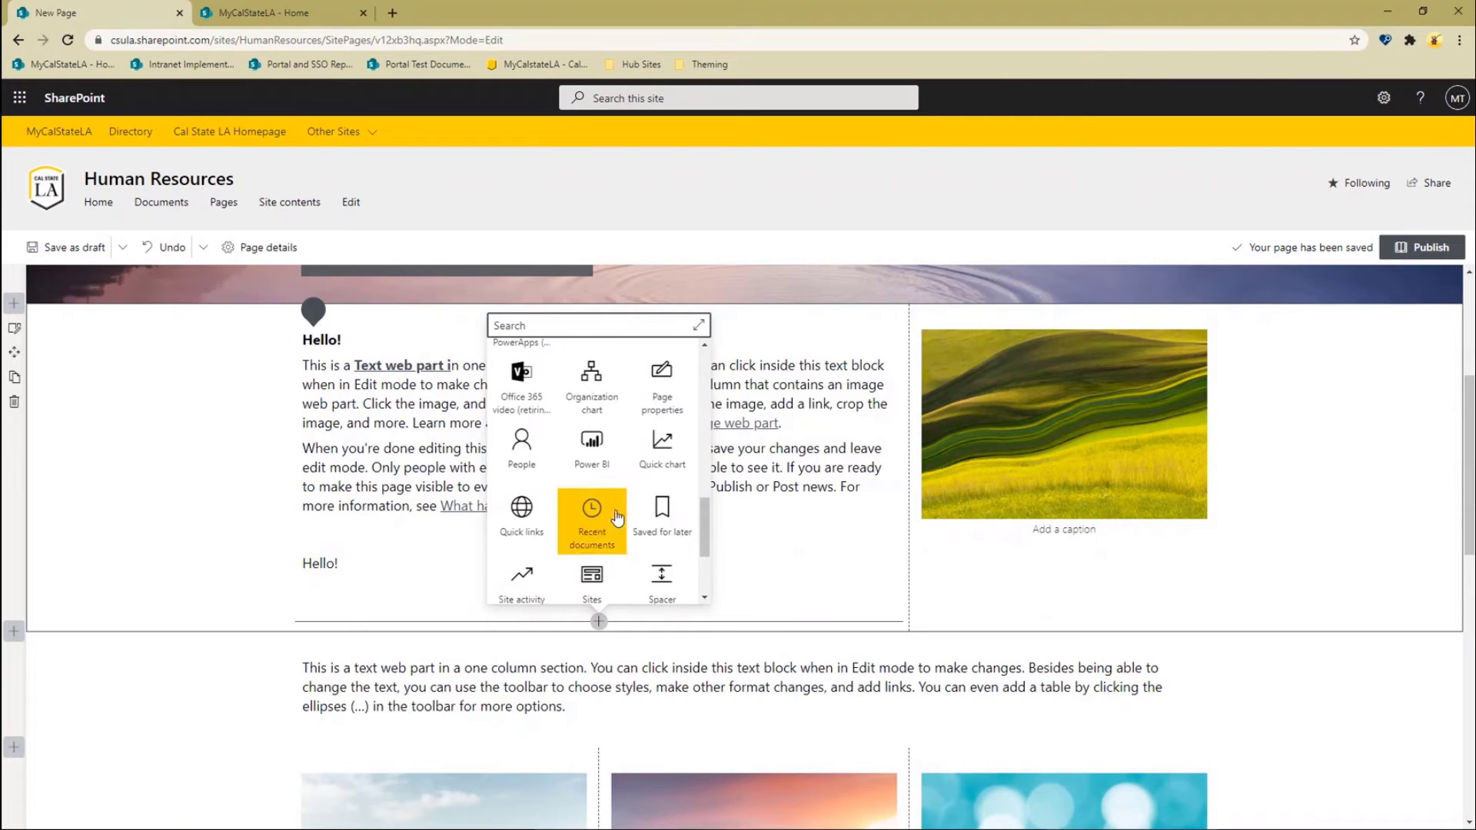
scroll(618, 519, "up", 5)
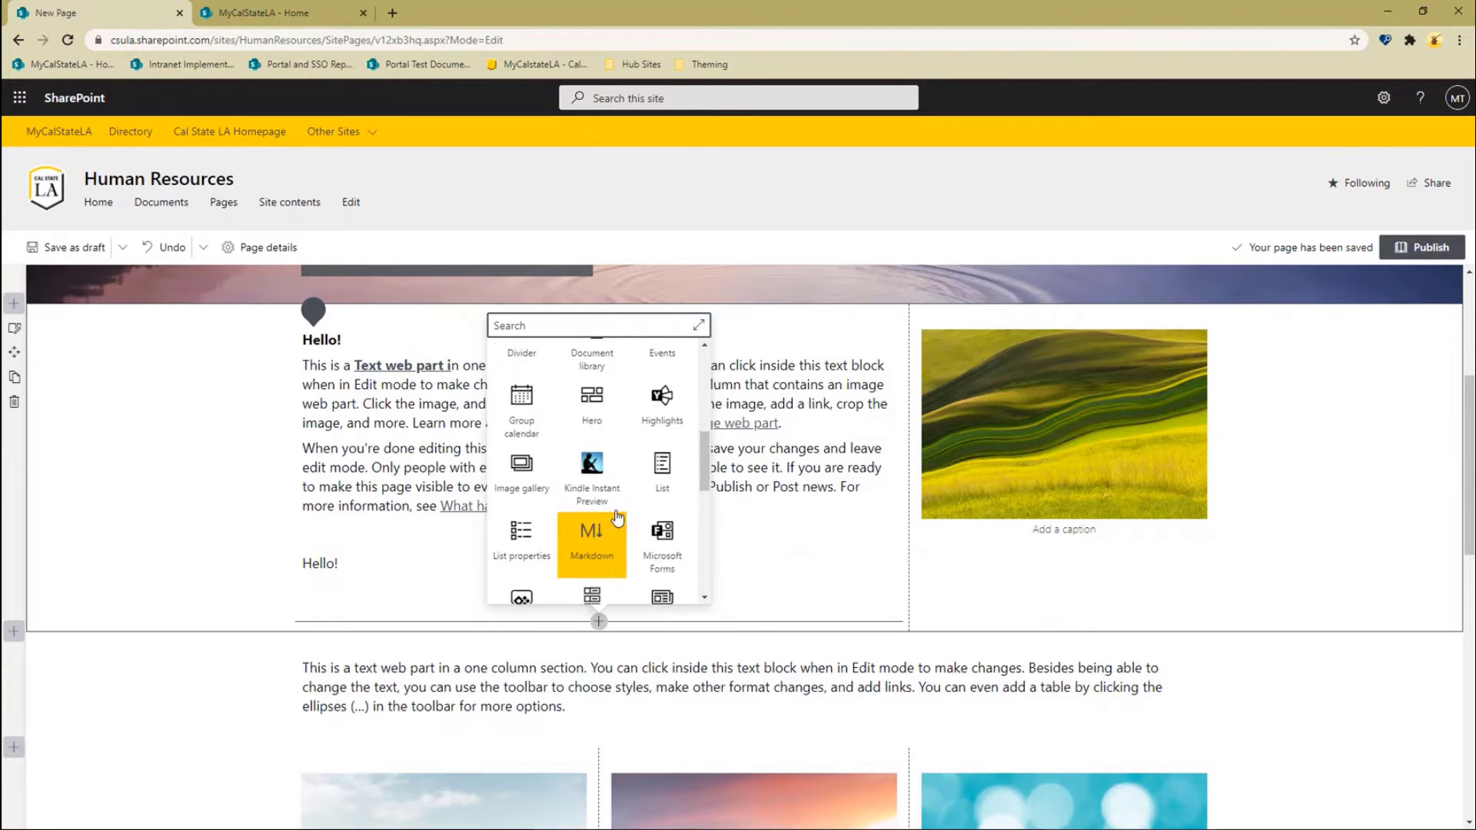
scroll(617, 519, "up", 1)
scroll(617, 519, "up", 4)
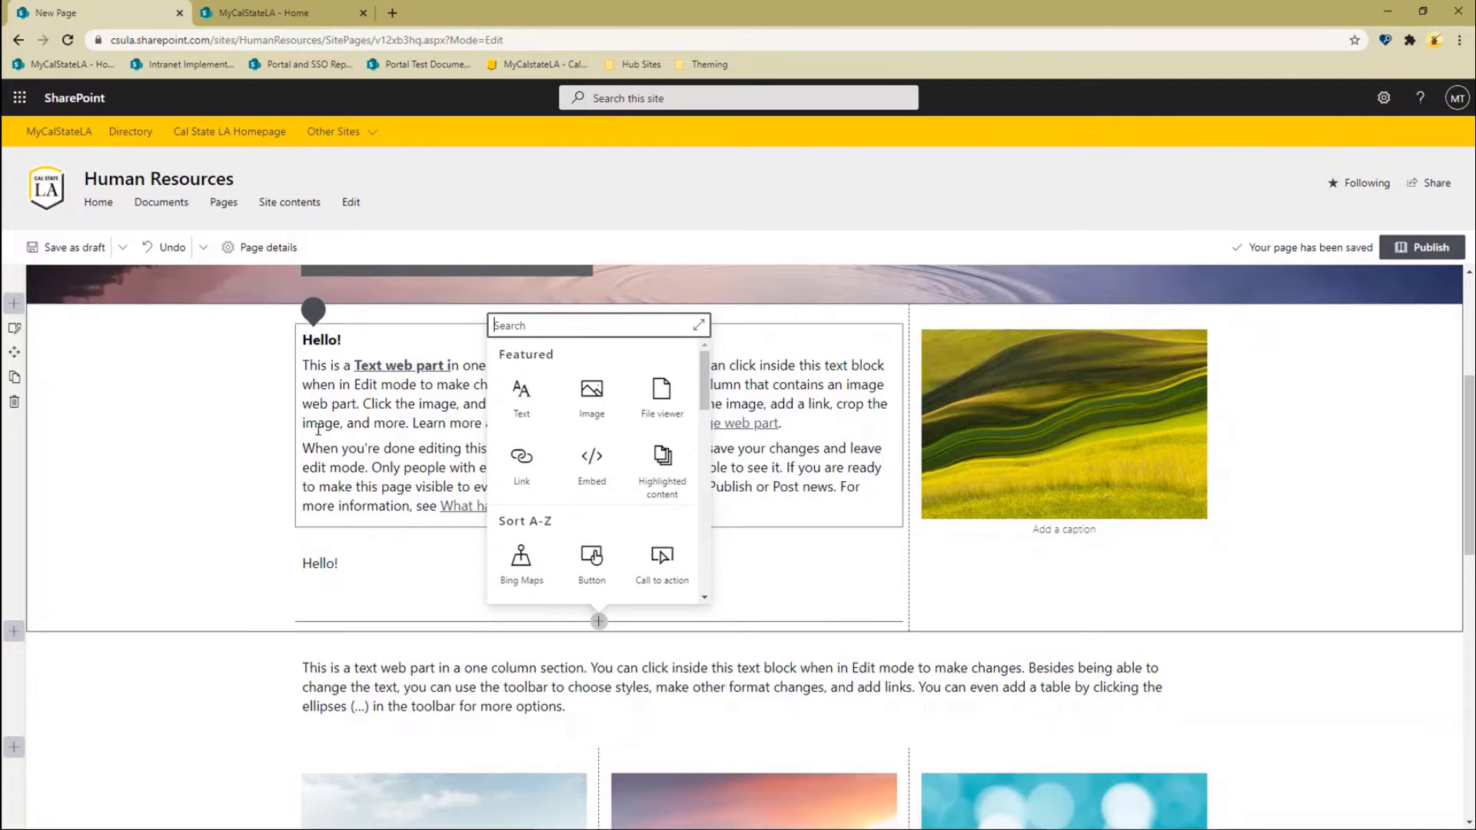
left_click(213, 500)
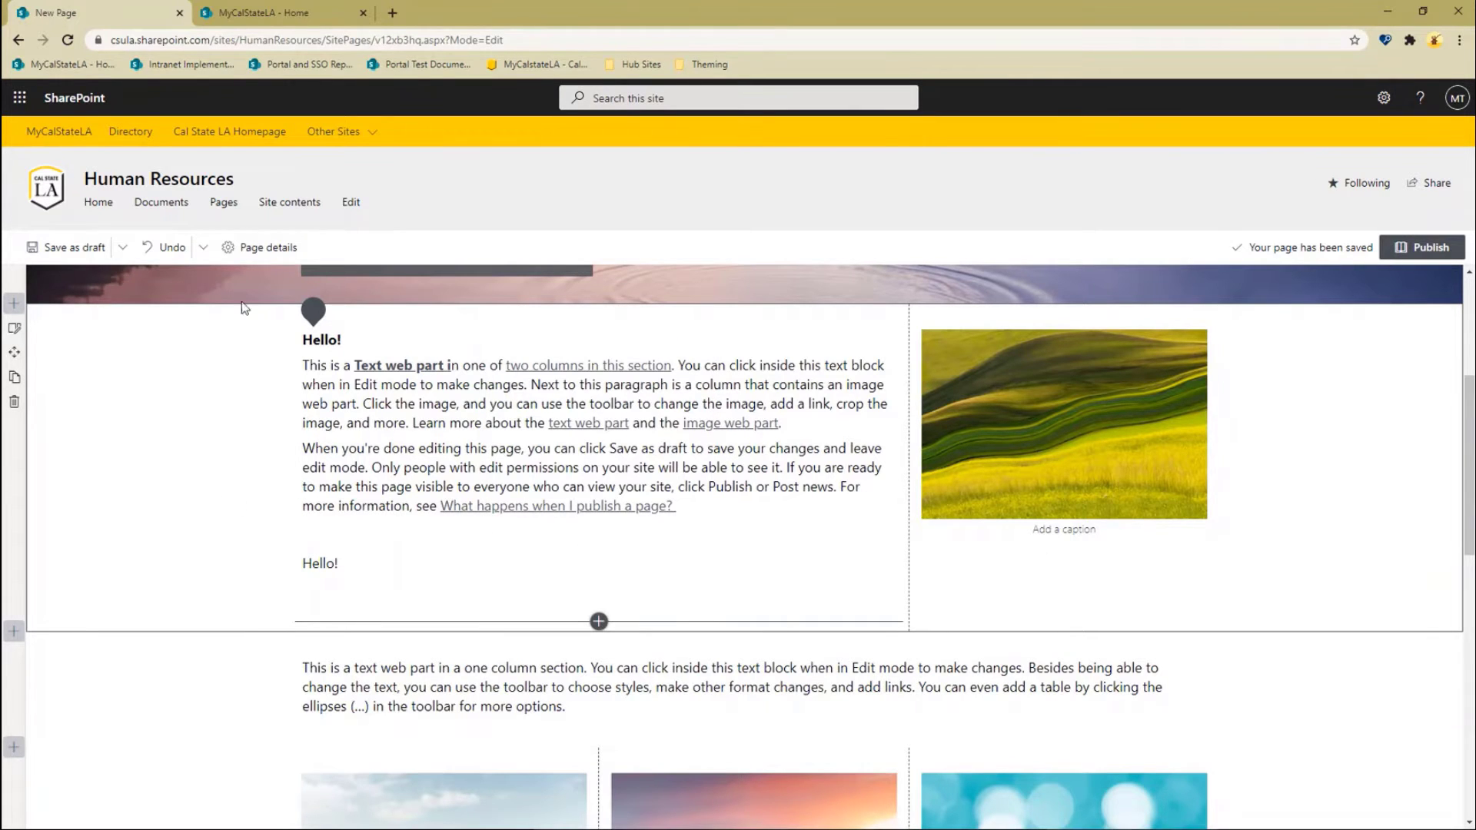
- Open the page details and activate the Audience property for entry
left_click(265, 247)
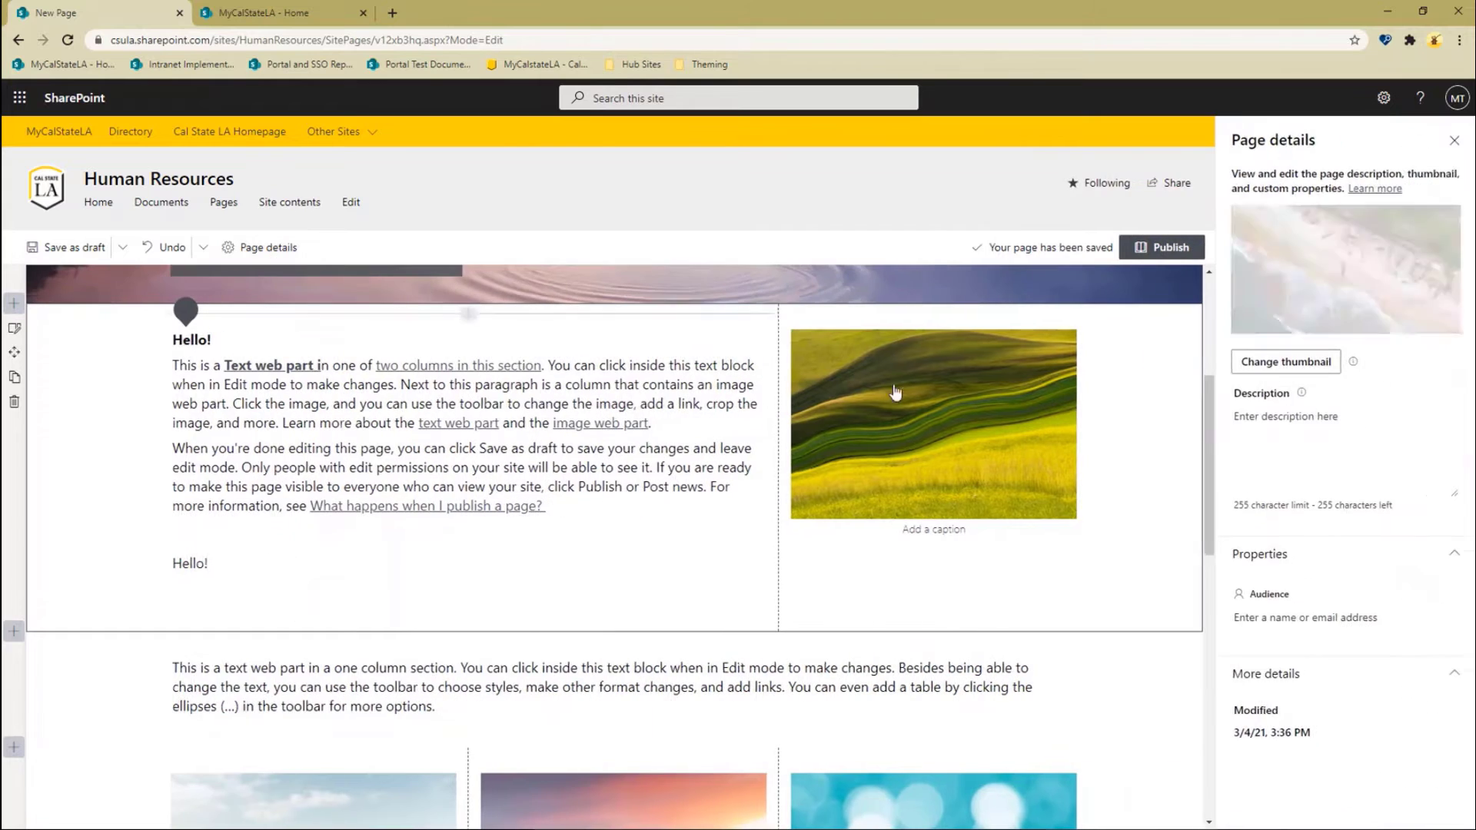
left_click(1332, 619)
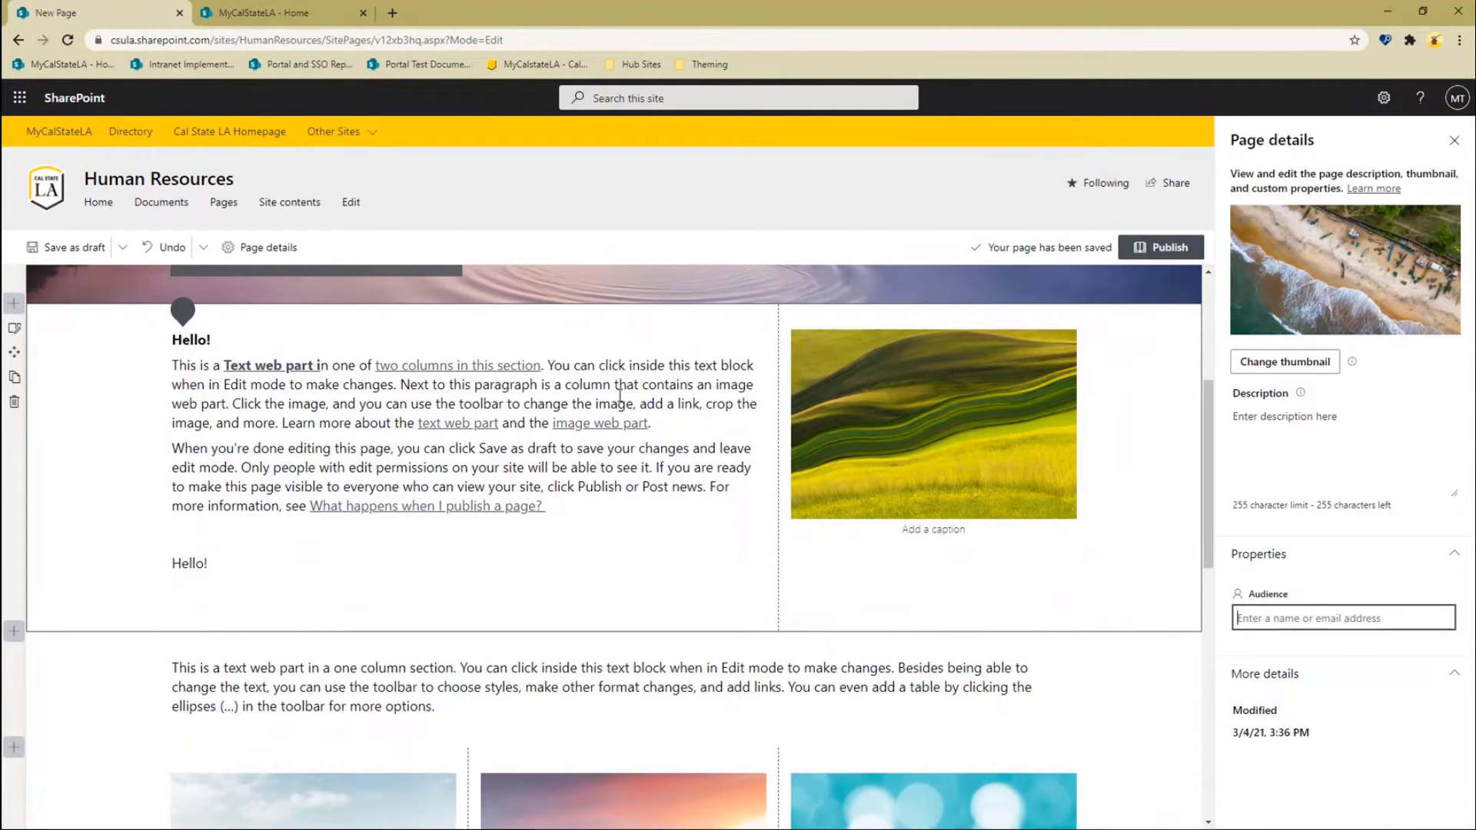
- Title the page "Demo Page", publish it, and dismiss the suggestions for helping others find the page
scroll(620, 395, "up", 4)
left_click(307, 333)
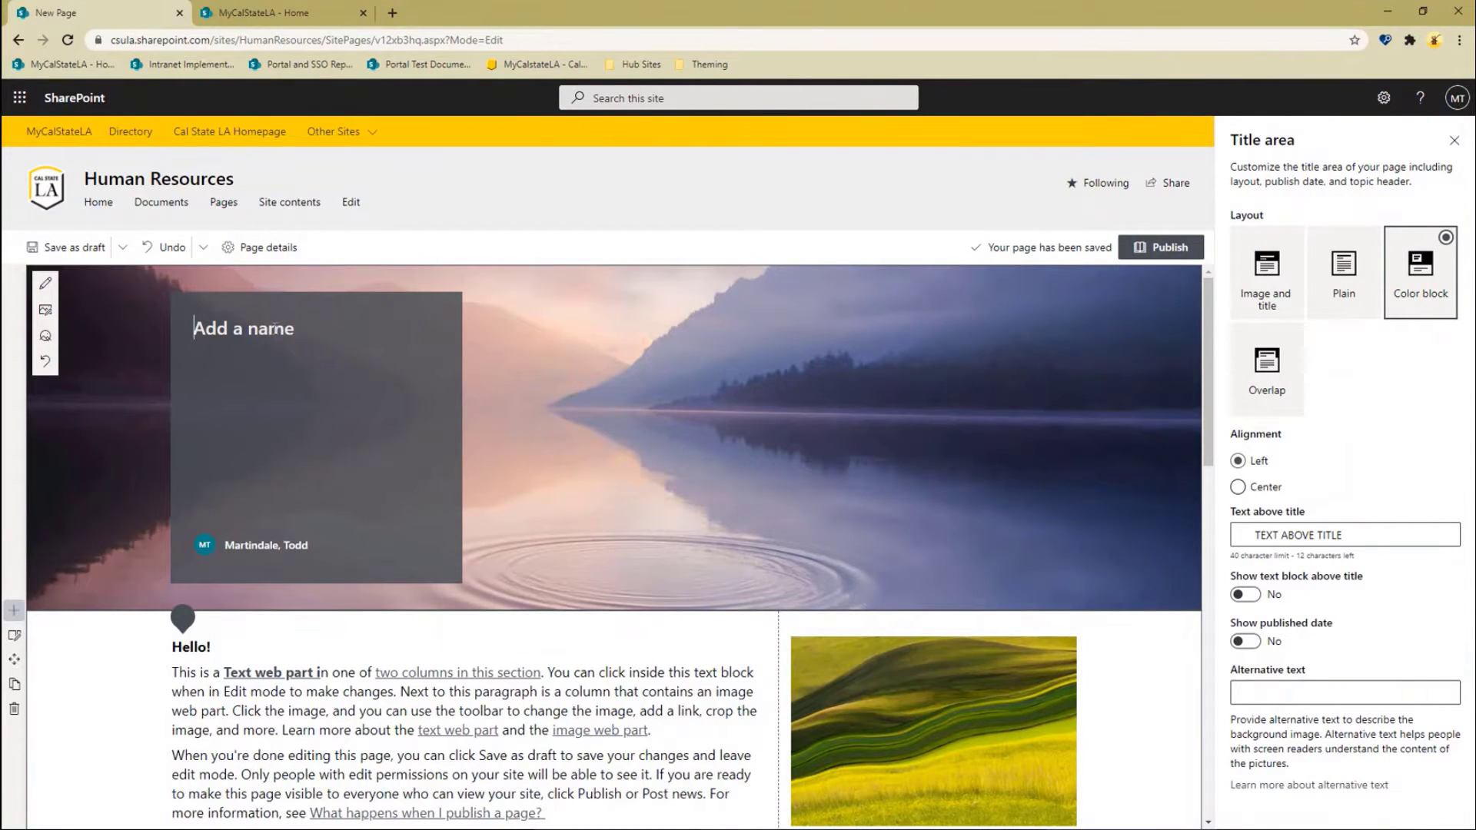
type("Demo Page")
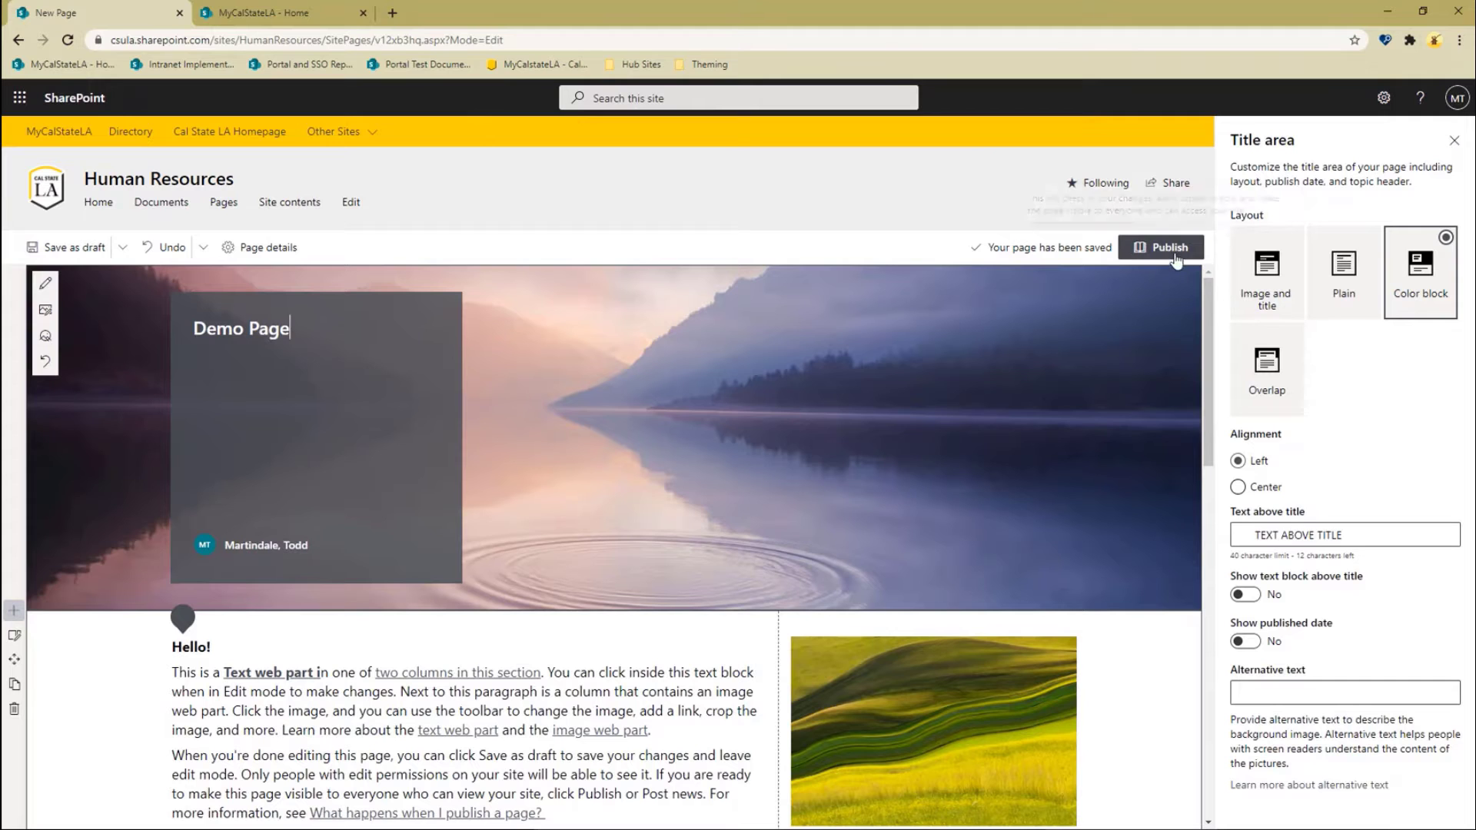
left_click(1167, 254)
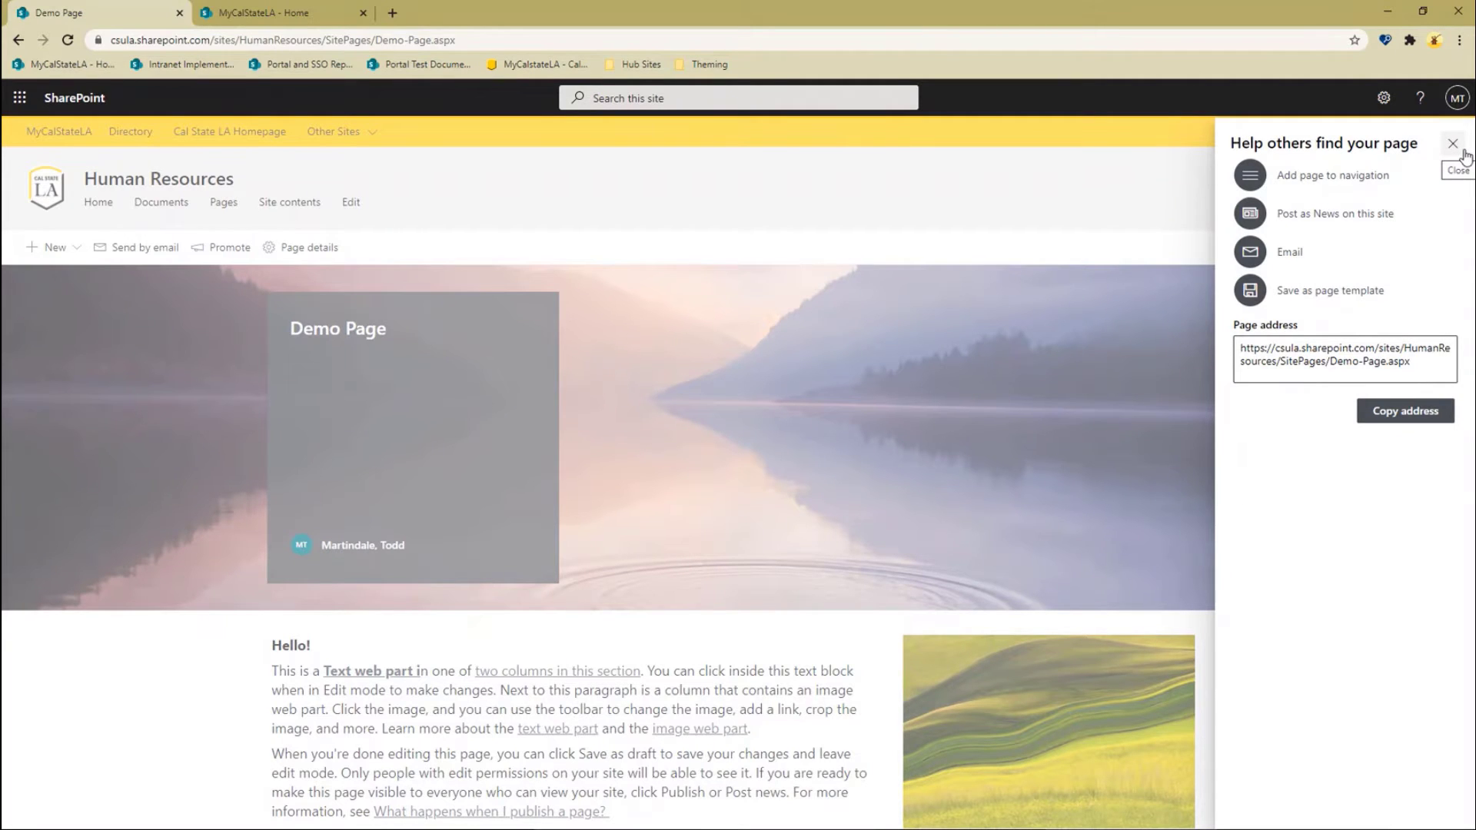
left_click(1415, 368)
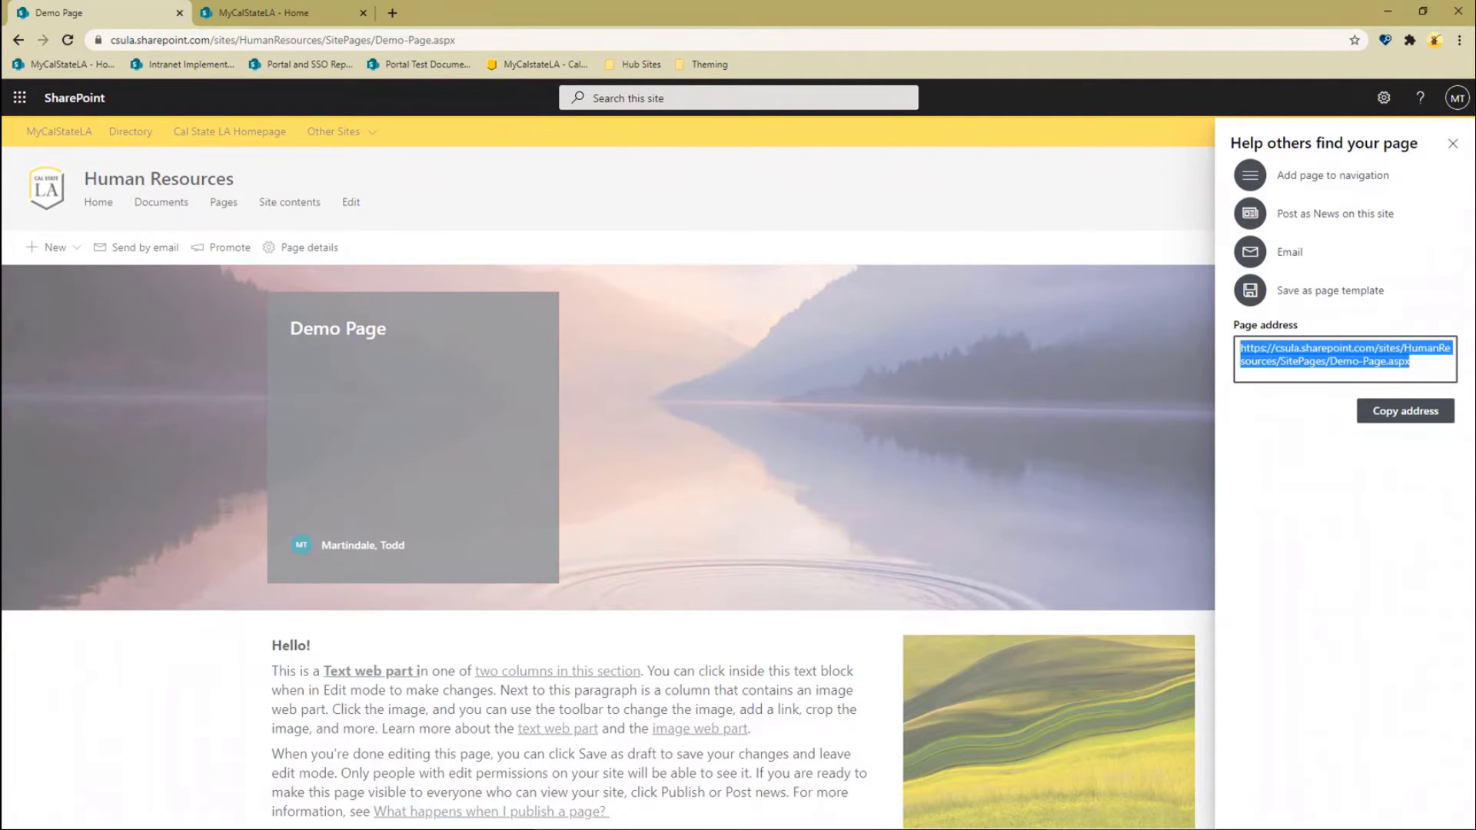
left_click(959, 264)
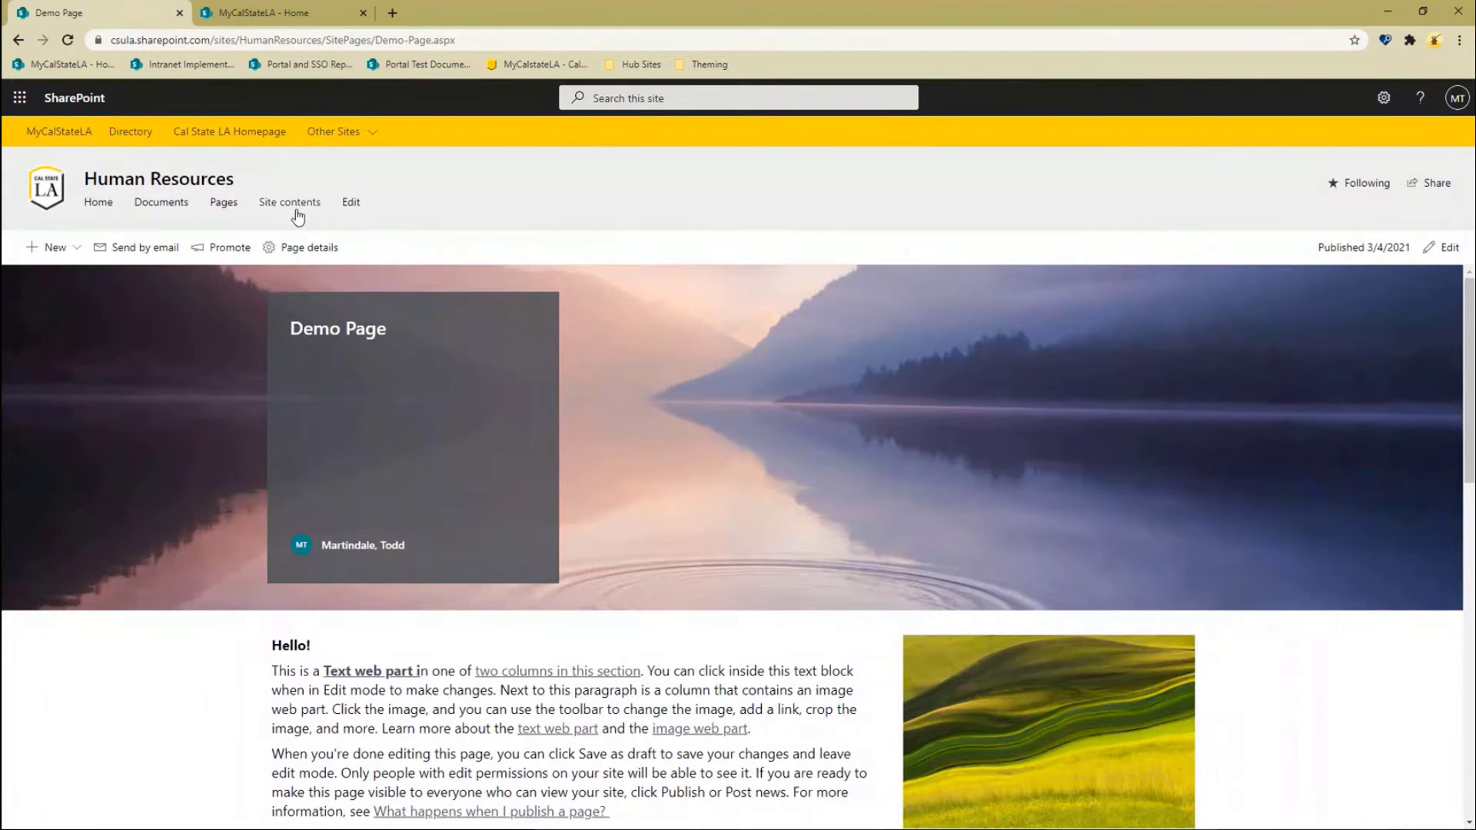
- Open the site navigation editor, view the form for adding a link between Documents and Pages, and cancel the form
left_click(352, 205)
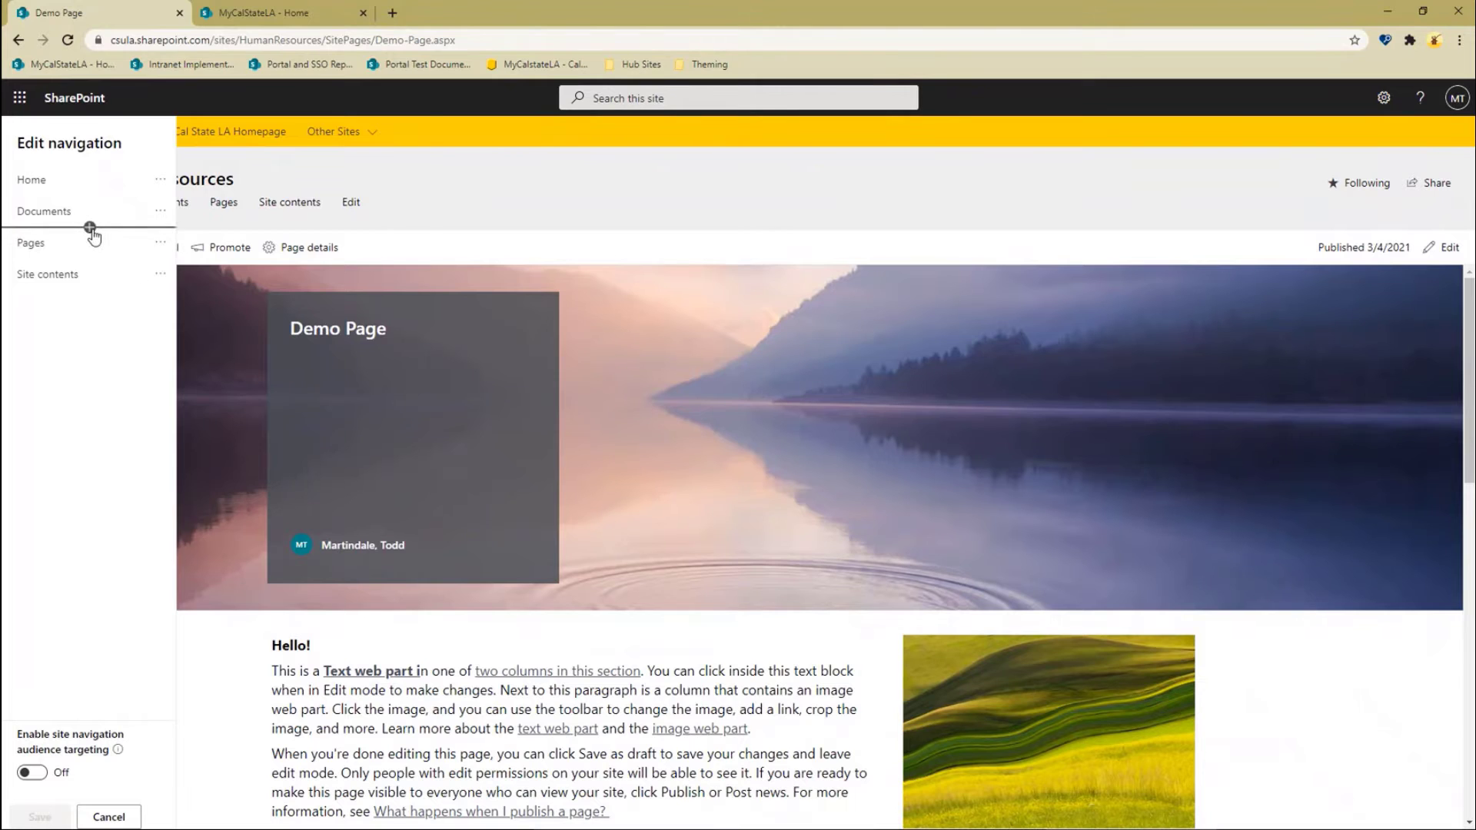
left_click(90, 228)
left_click(296, 17)
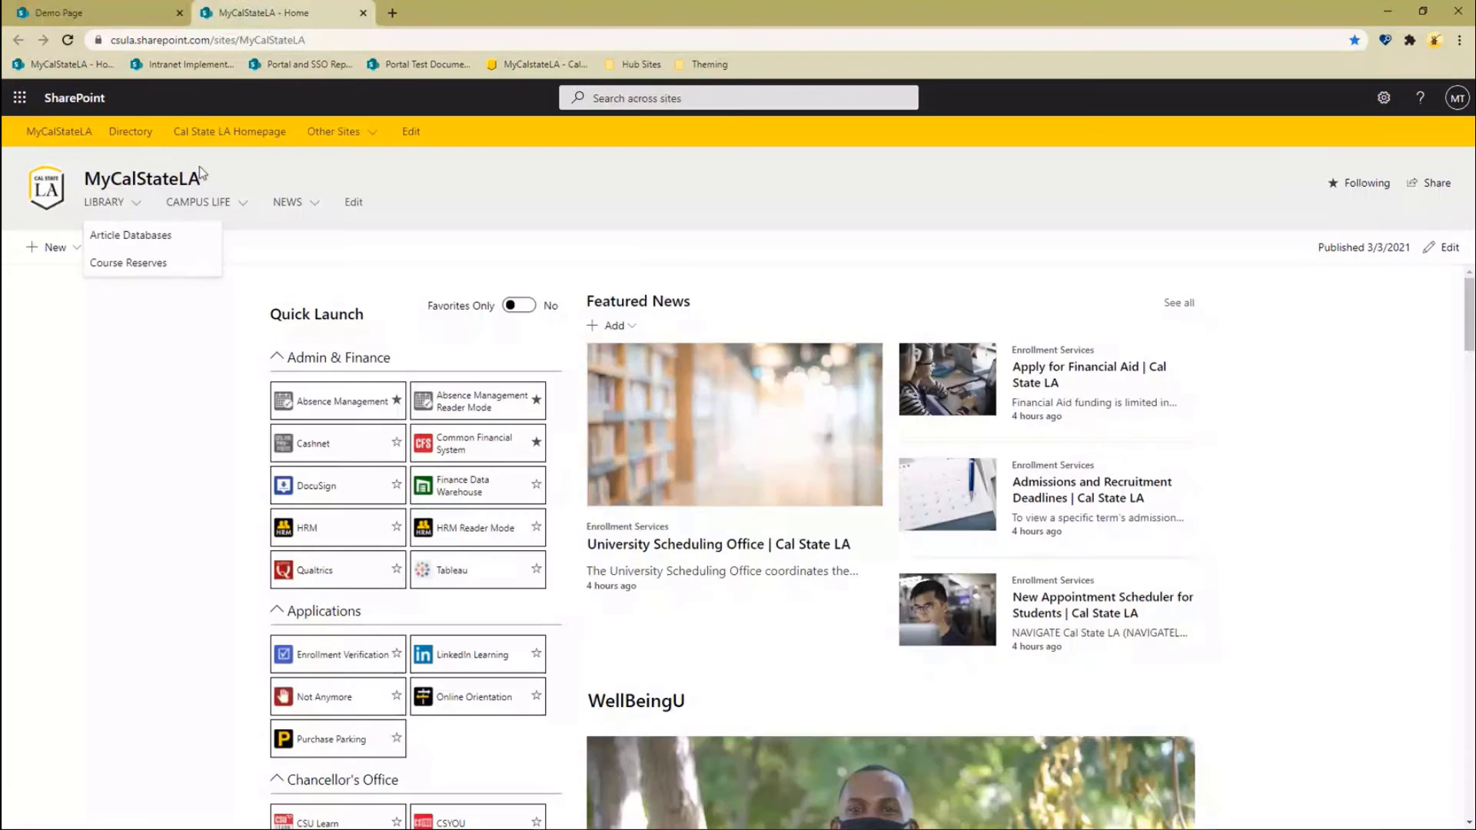
left_click(117, 18)
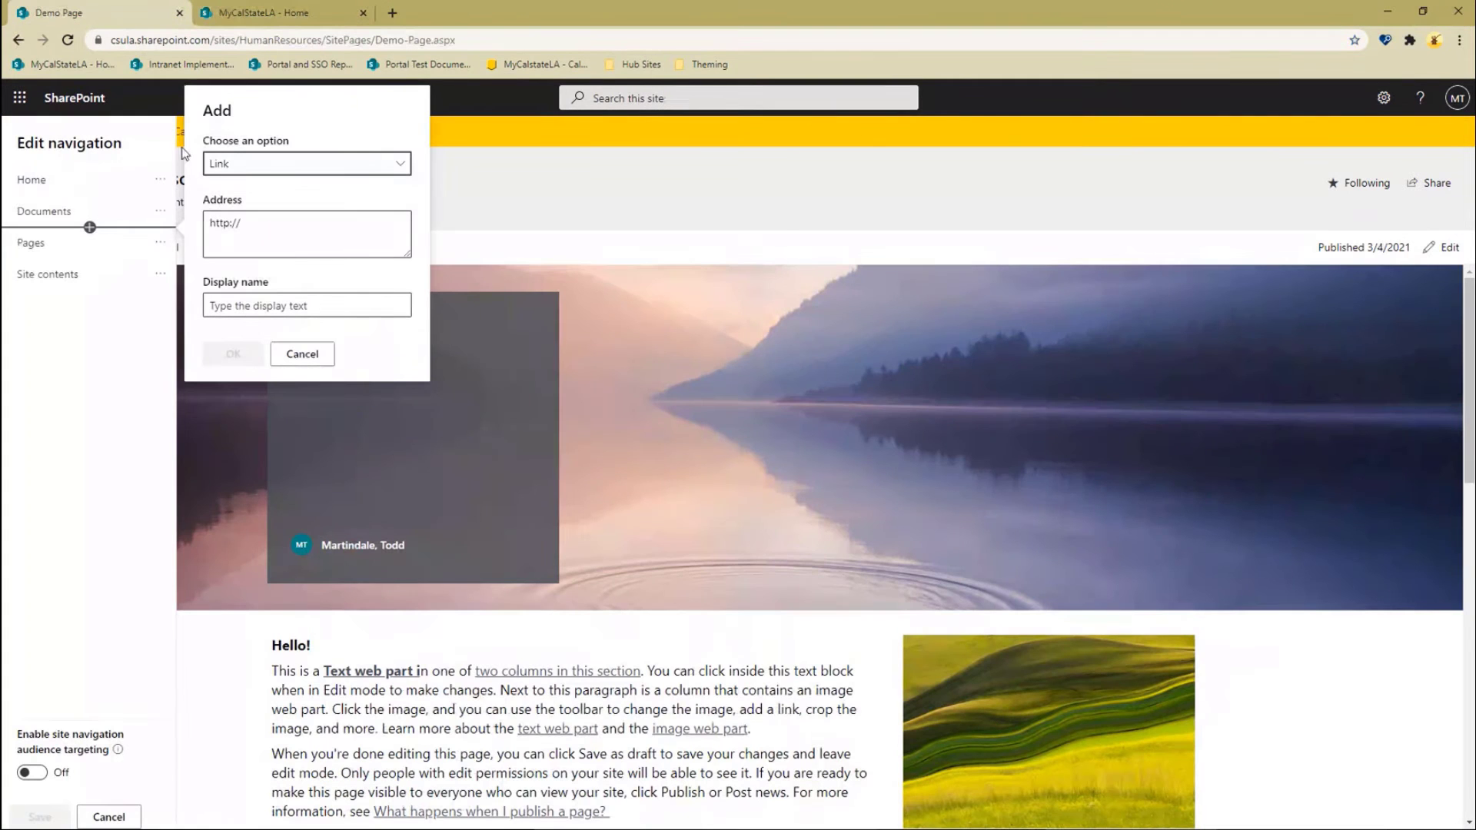
left_click(302, 354)
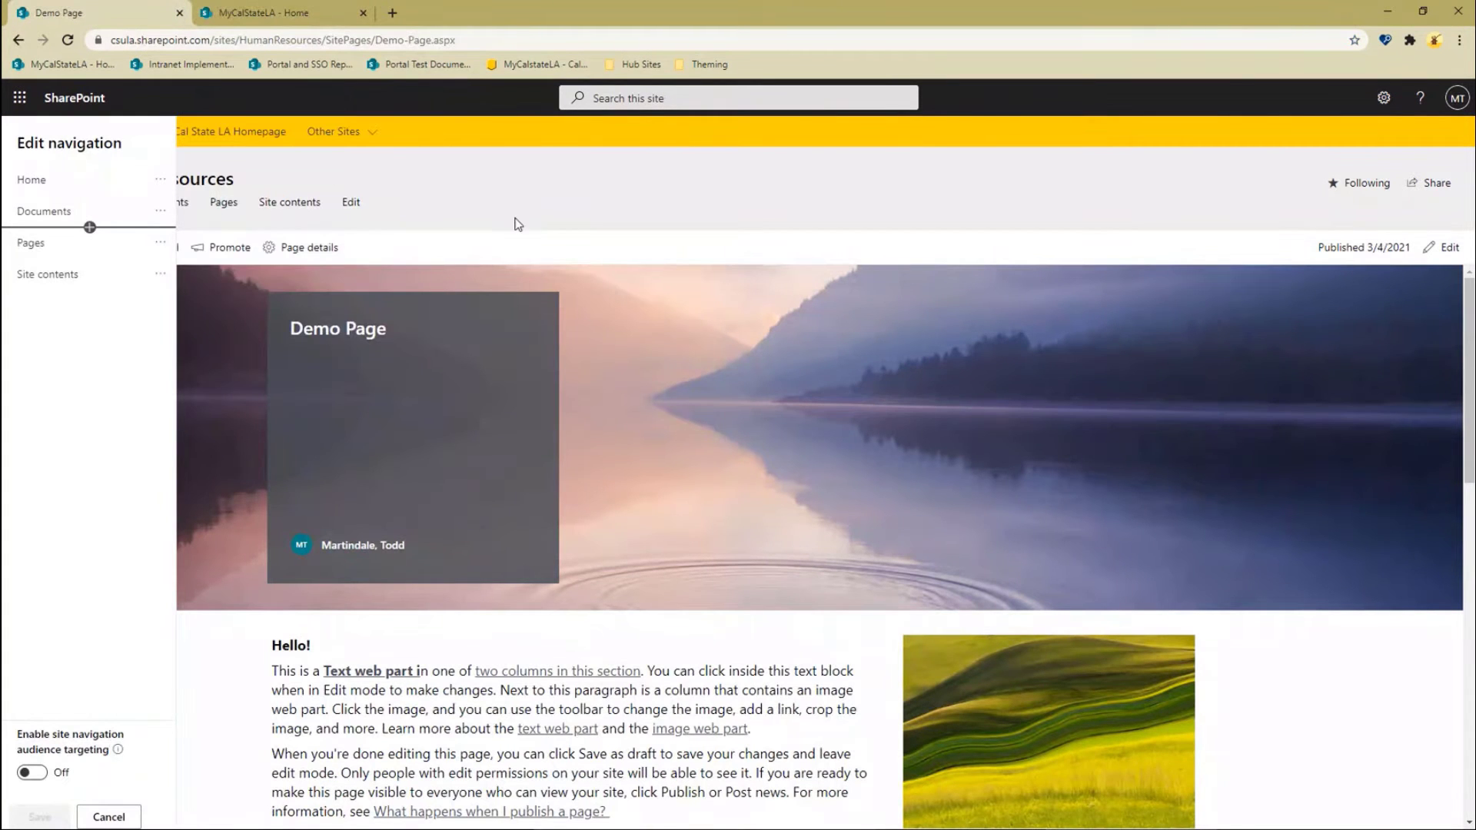
- View the Other Sites and Campus Life menus on the MyCalStateLA home page, and return to Demo Page to cancel the navigation editing
left_click(288, 22)
left_click(333, 131)
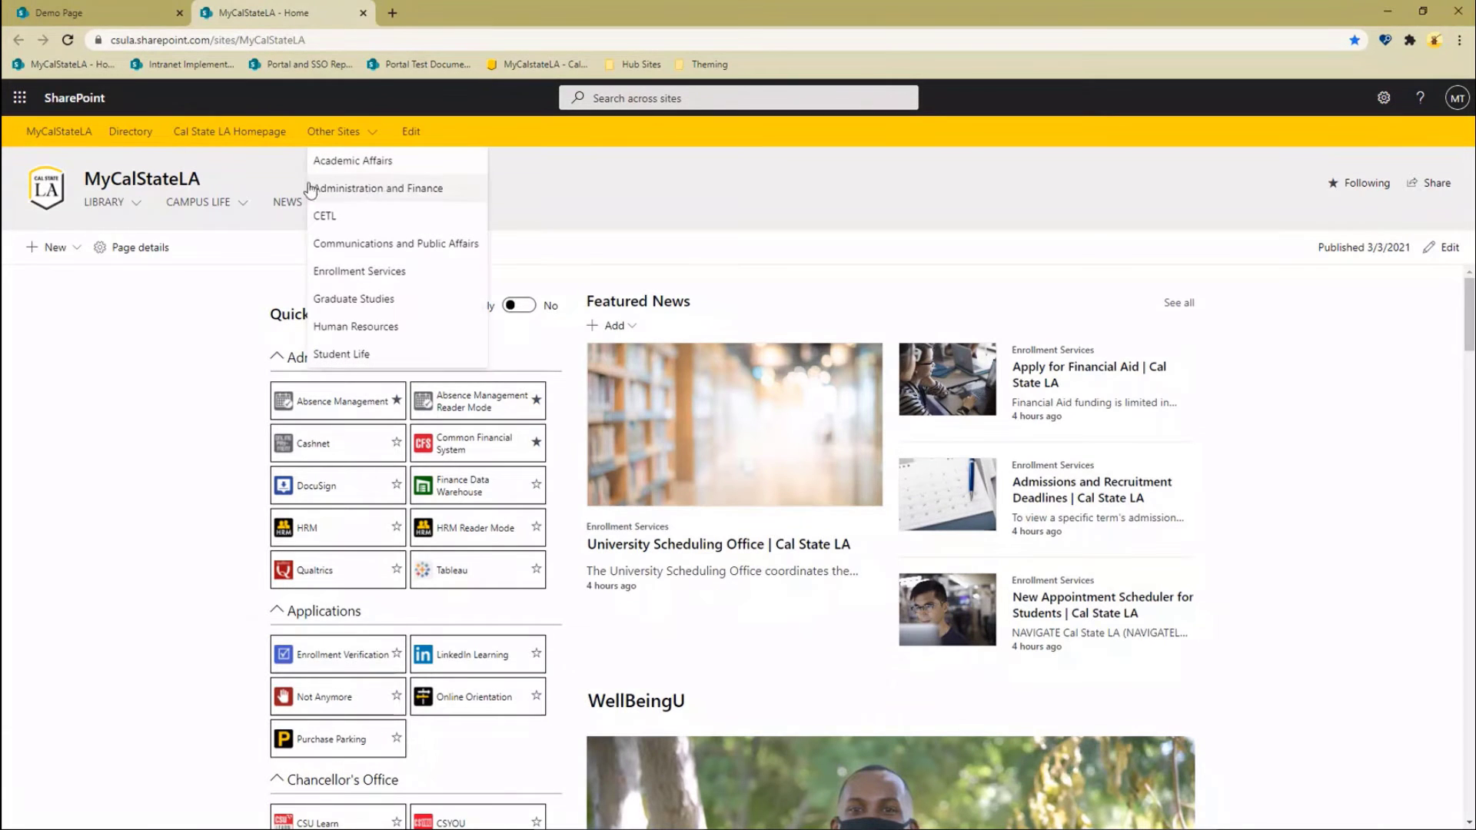
left_click(199, 202)
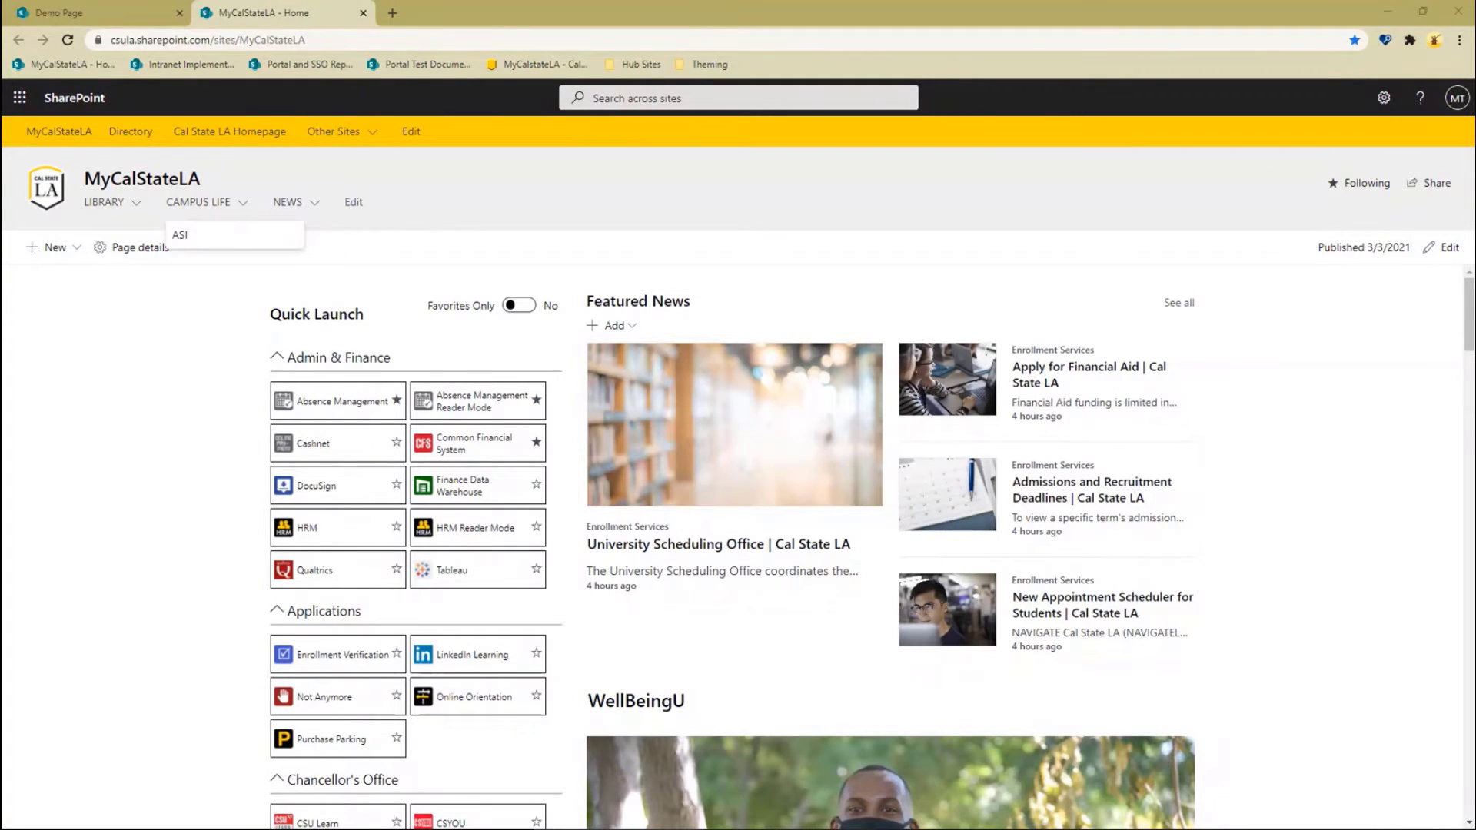
left_click(111, 17)
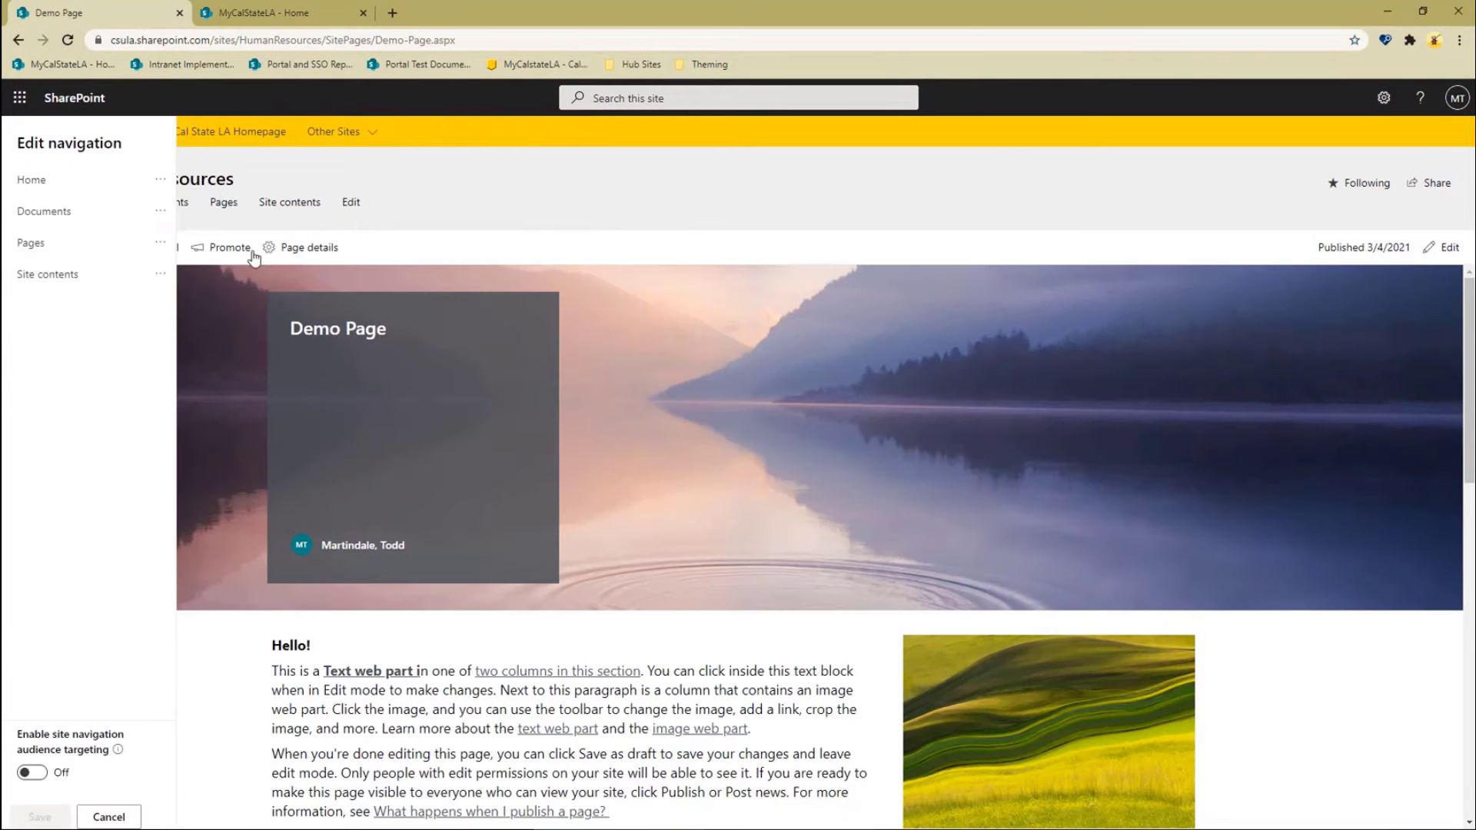
left_click(108, 816)
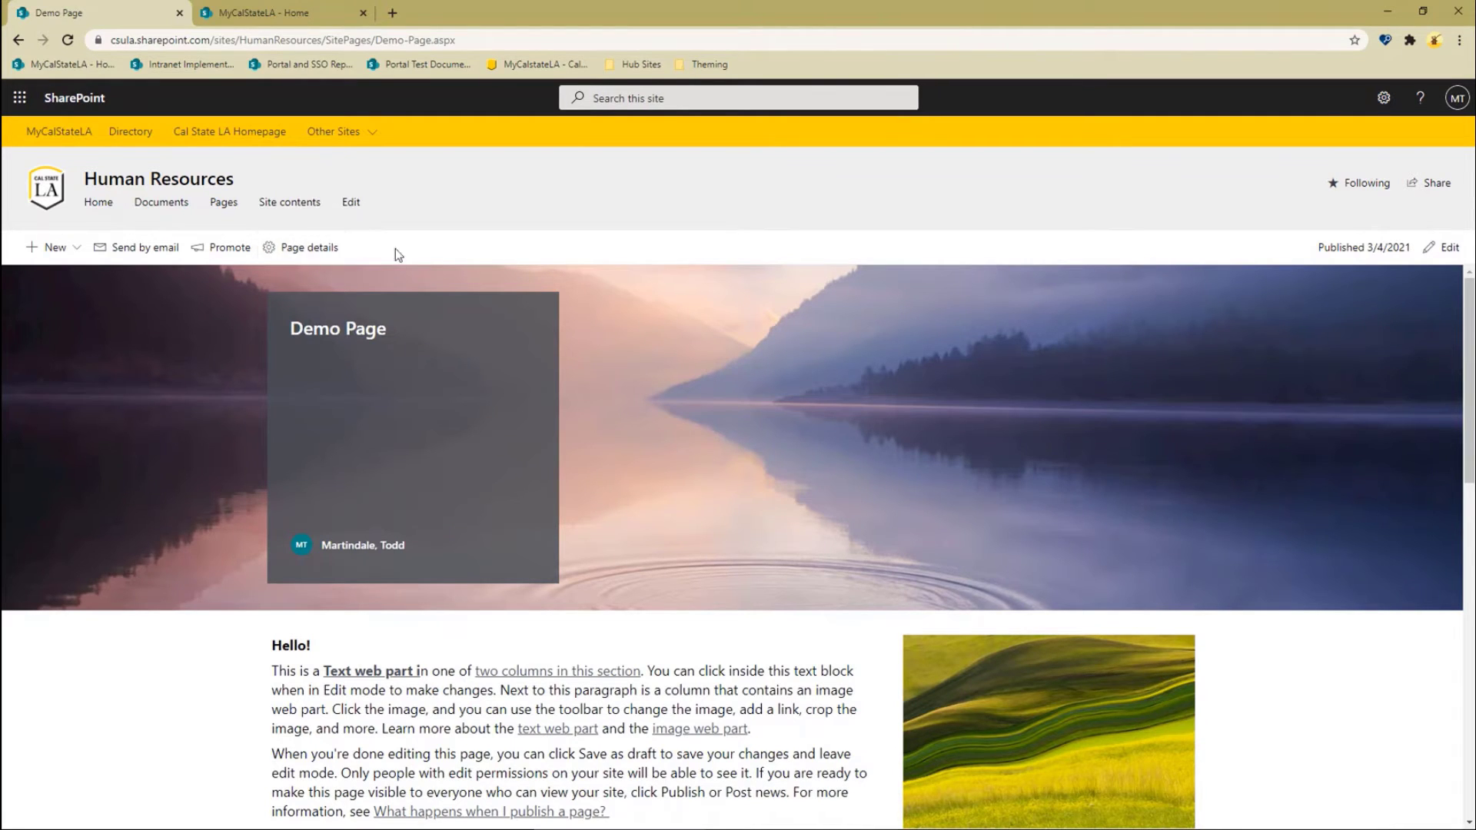
- Put the Human Resources home page into edit mode and add a Link web part between News and Events
left_click(96, 205)
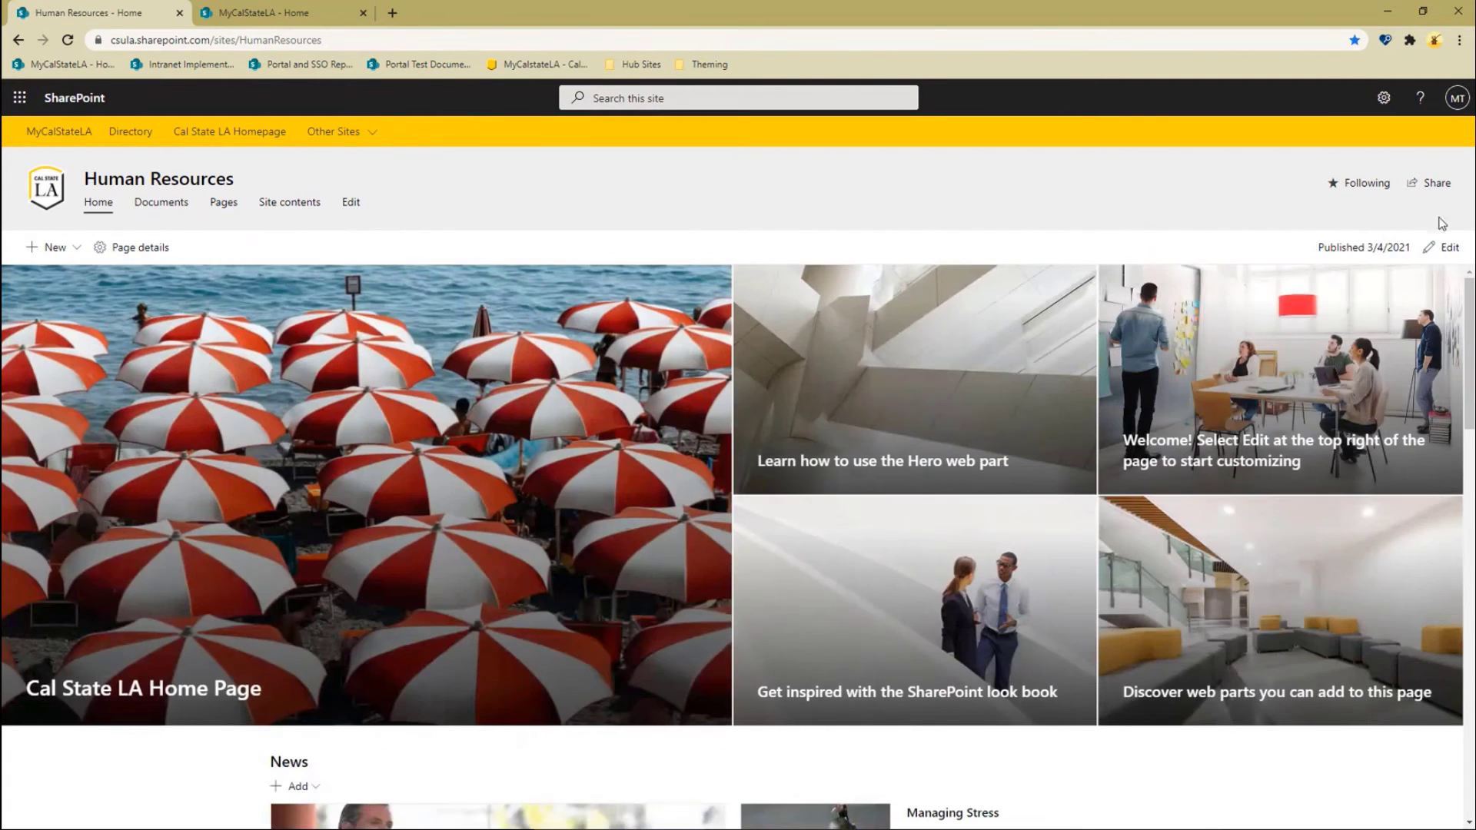
left_click(1442, 247)
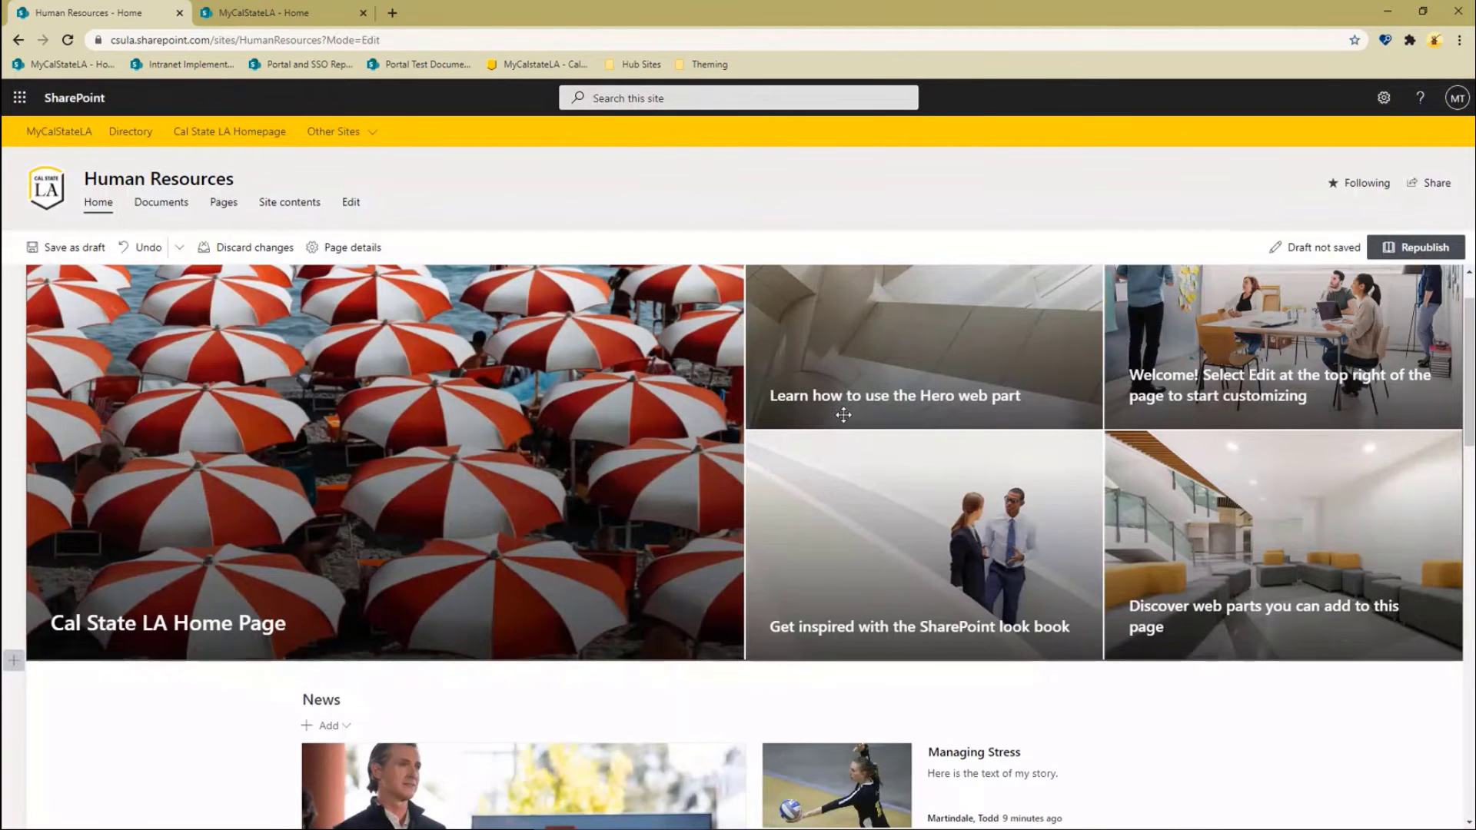
scroll(866, 413, "down", 2)
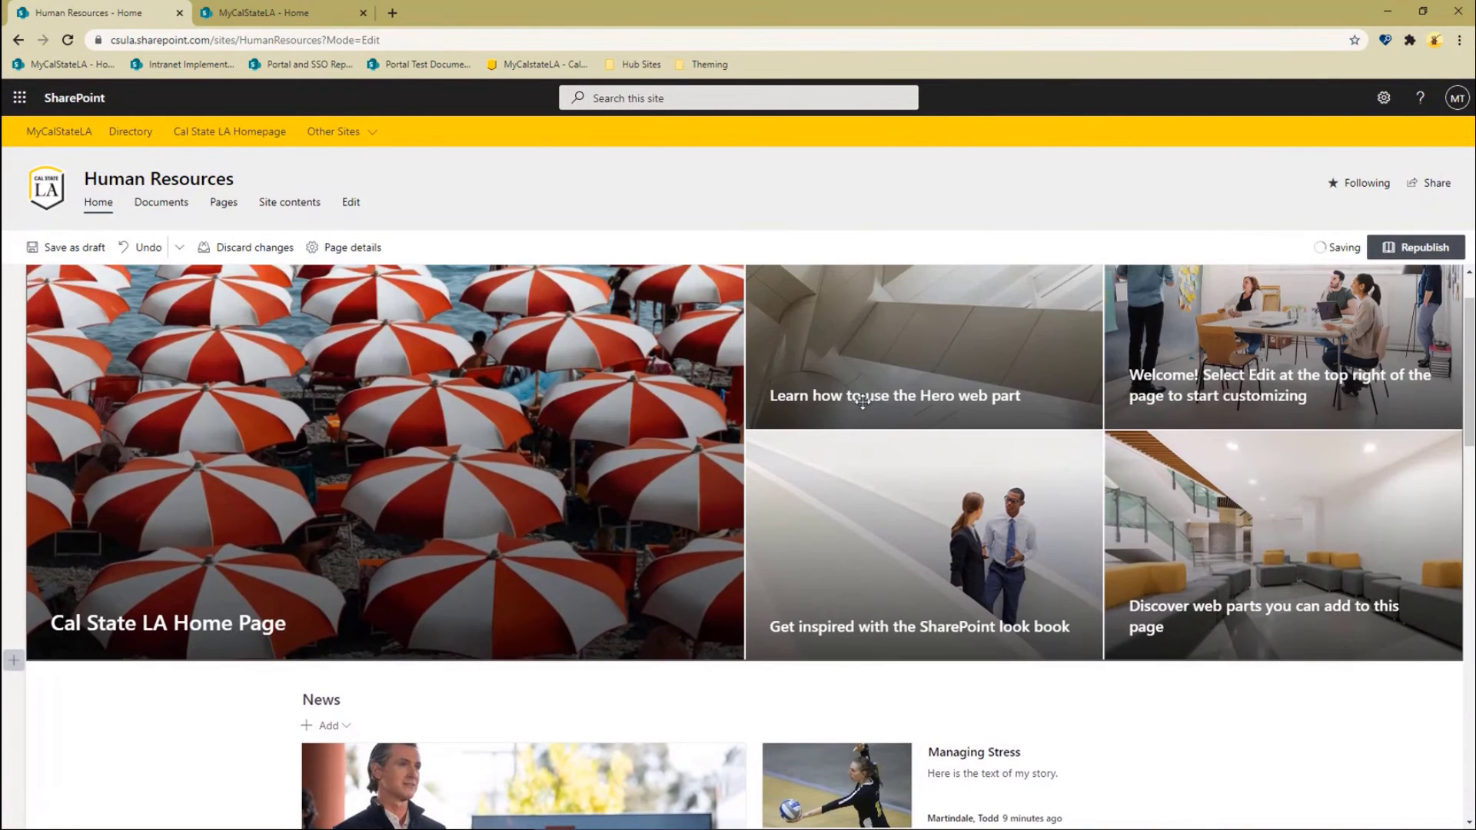
scroll(708, 674, "down", 3)
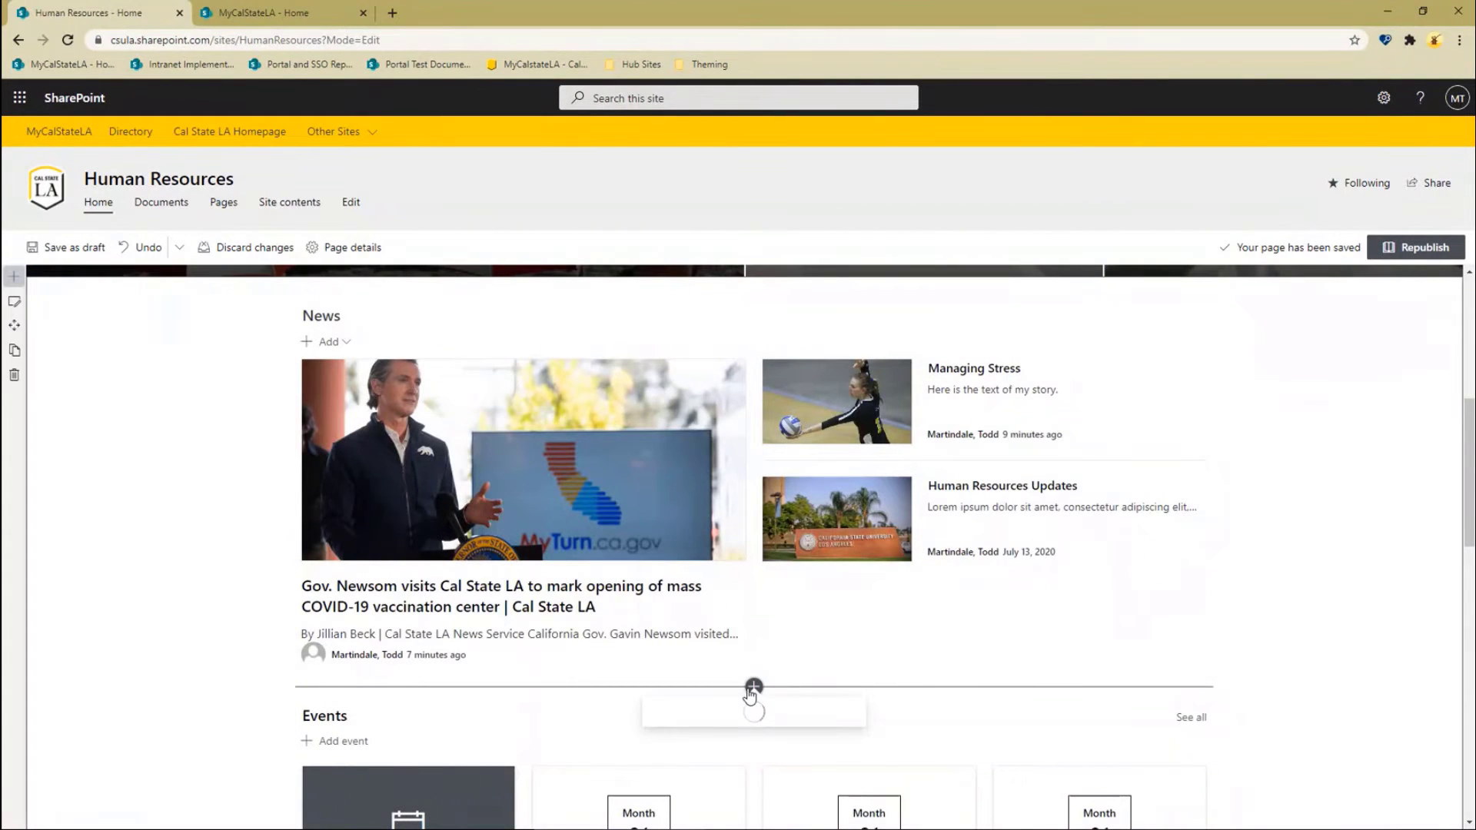
left_click(752, 687)
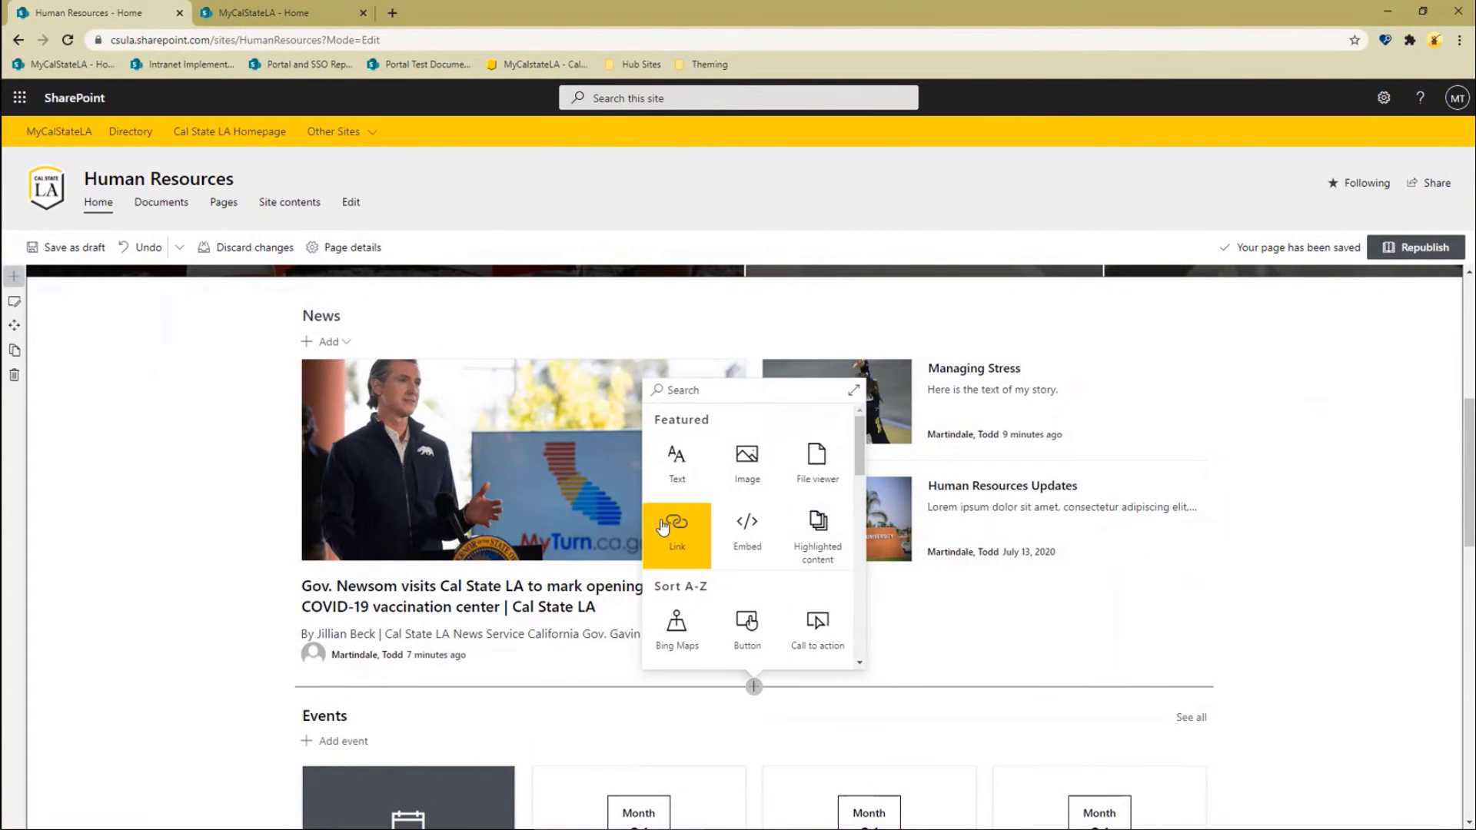
left_click(662, 527)
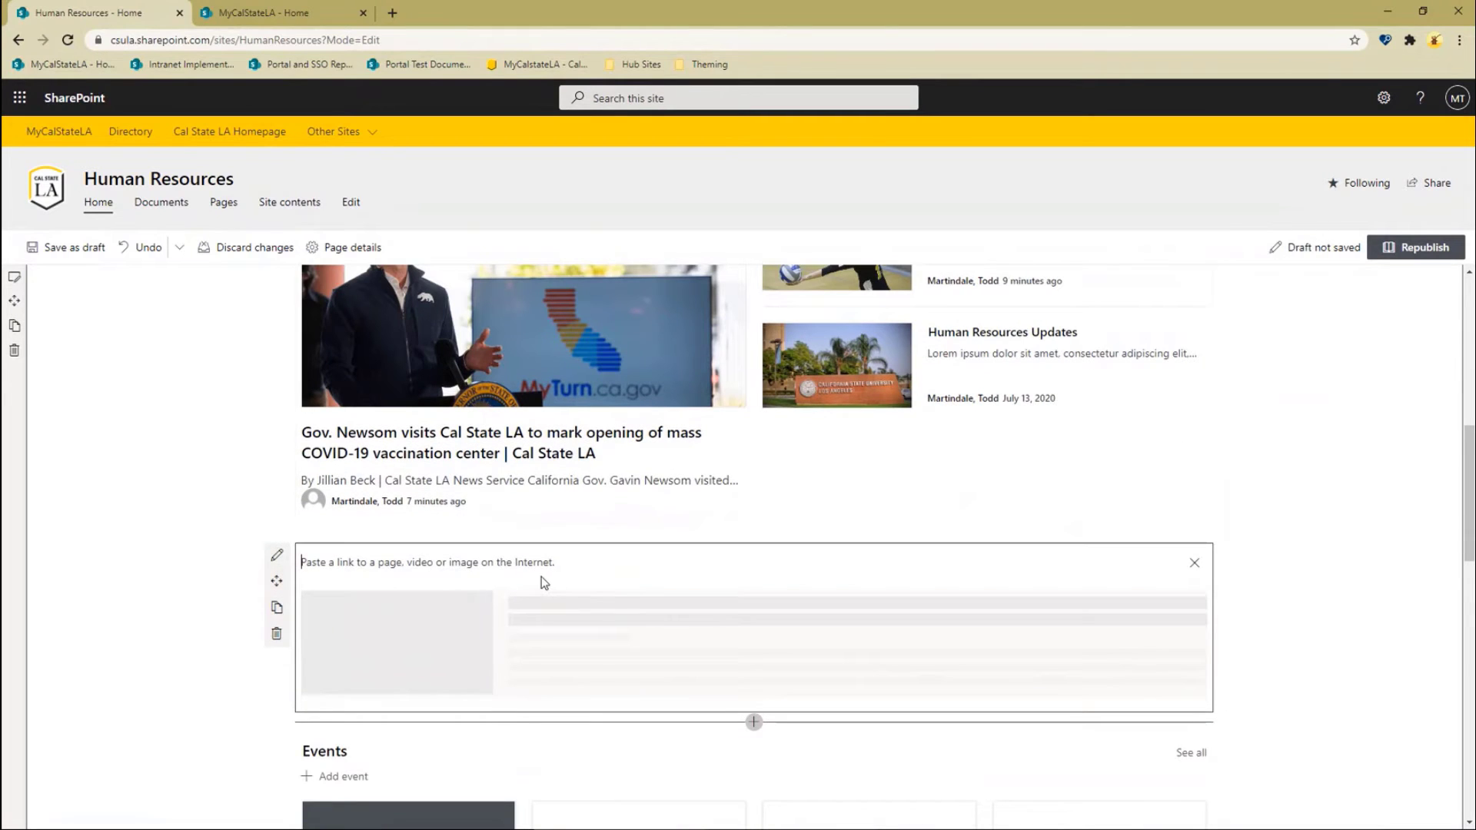
type("https://www.calstatela.edu/univ/ppa/publicat/gov-newsom-visits-cal-state-la-mark-opening-mass-covid-19-vaccination-center")
scroll(1251, 494, "down", 1)
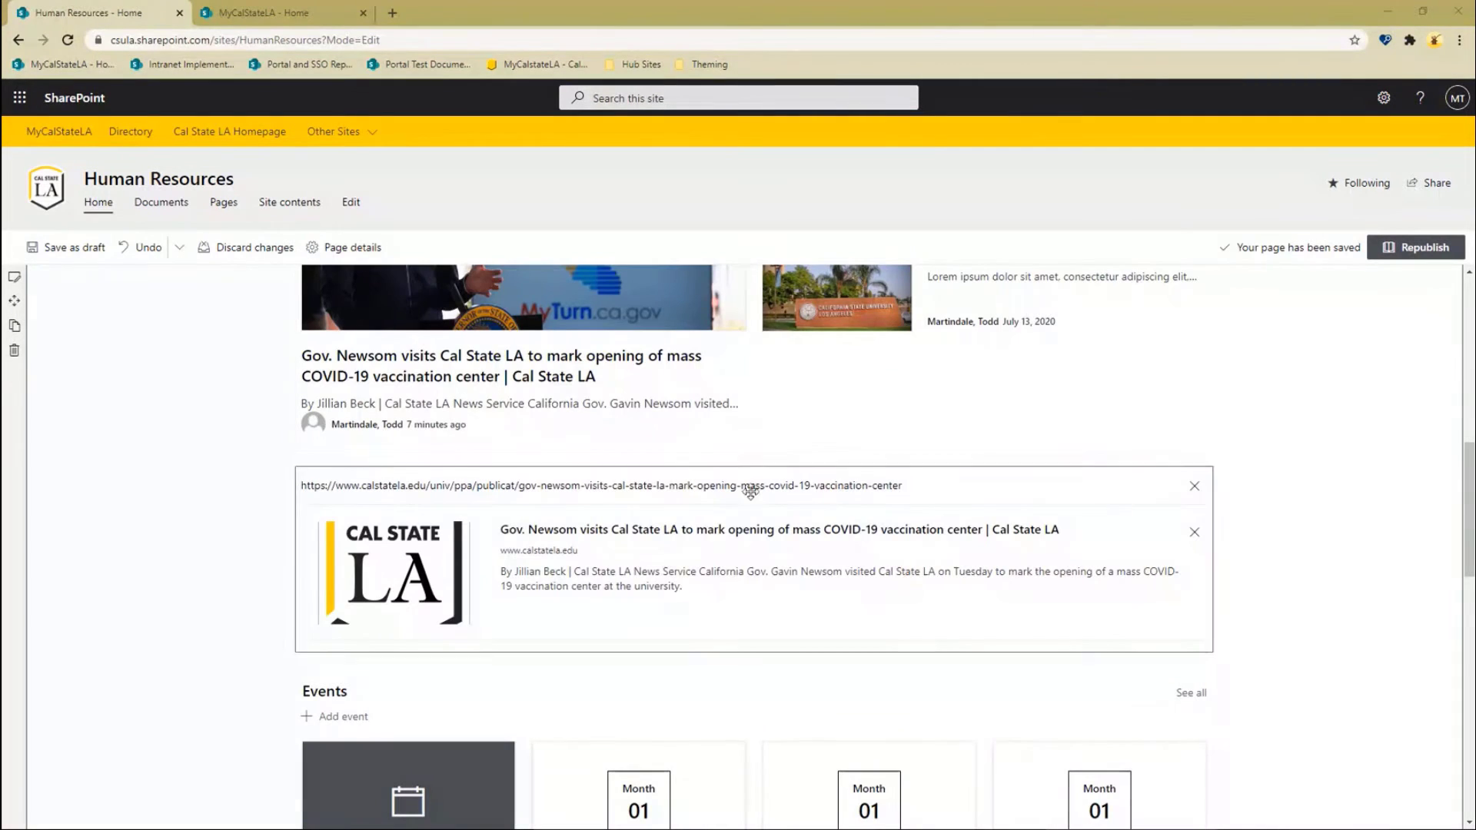
left_click(1190, 492)
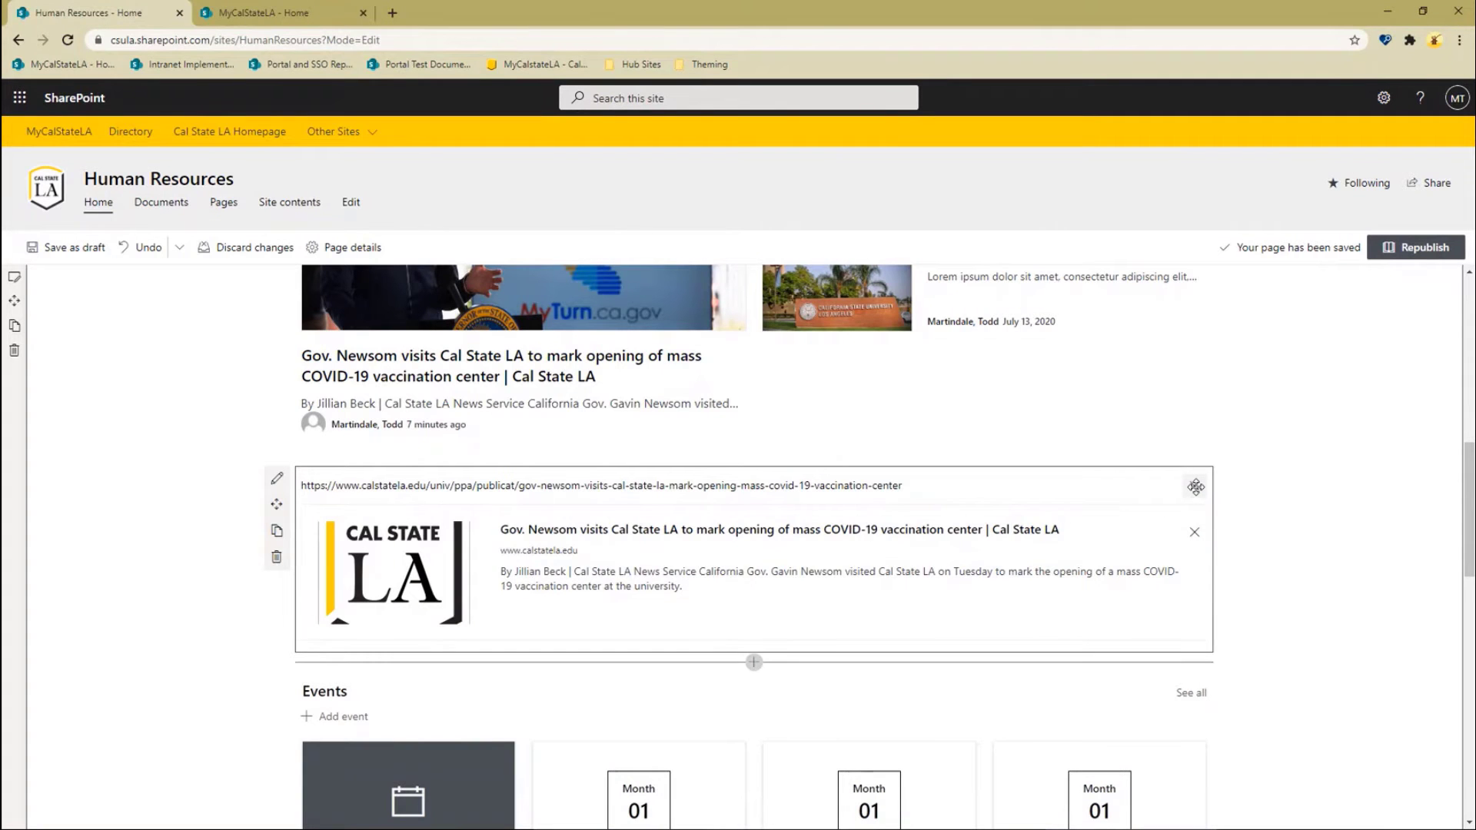
- Delete the Link web part below News and discard the changes to the Human Resources home page
left_click(276, 557)
scroll(1234, 509, "up", 3)
scroll(1230, 506, "up", 3)
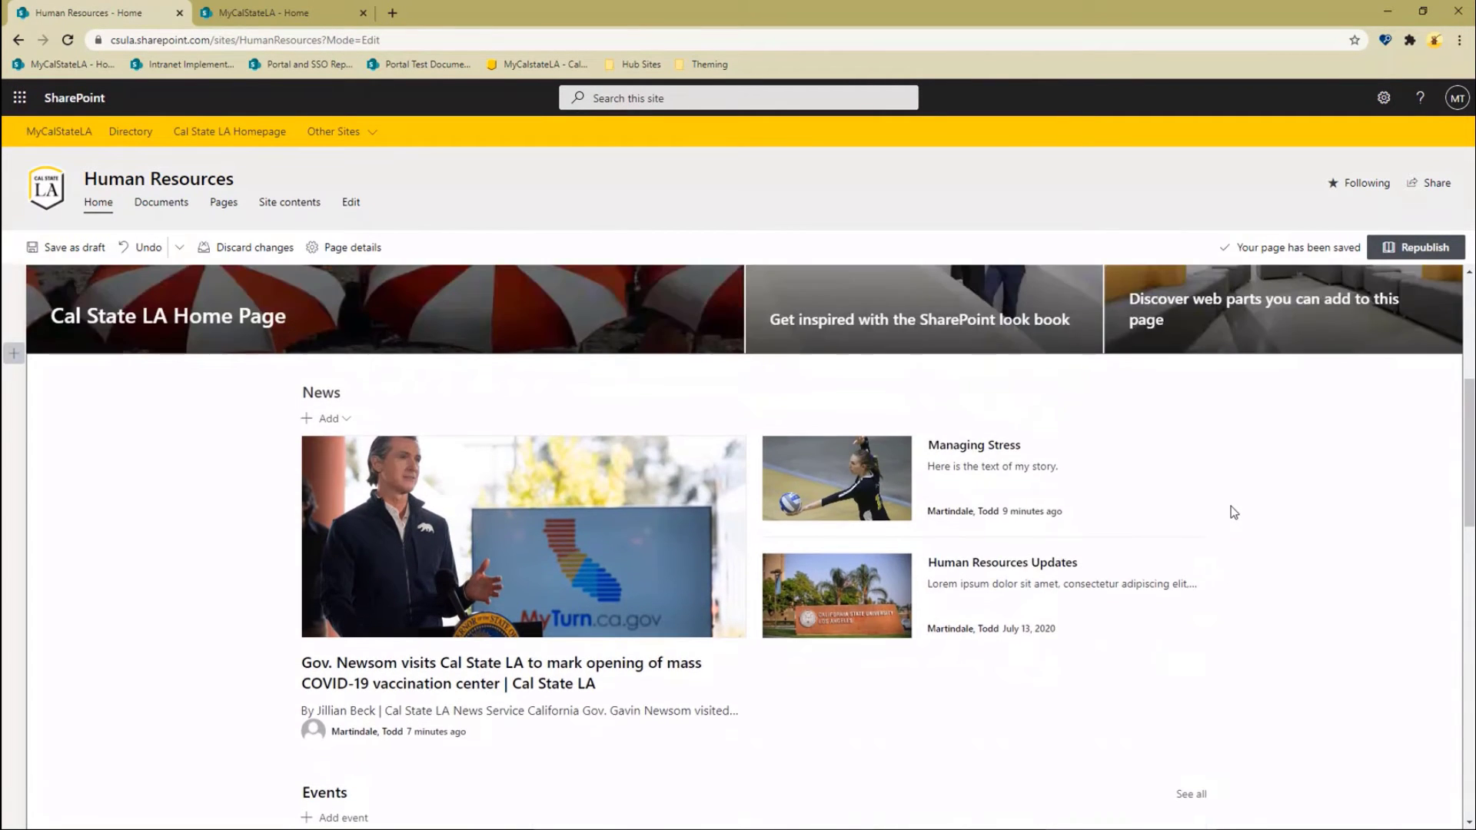
left_click(270, 254)
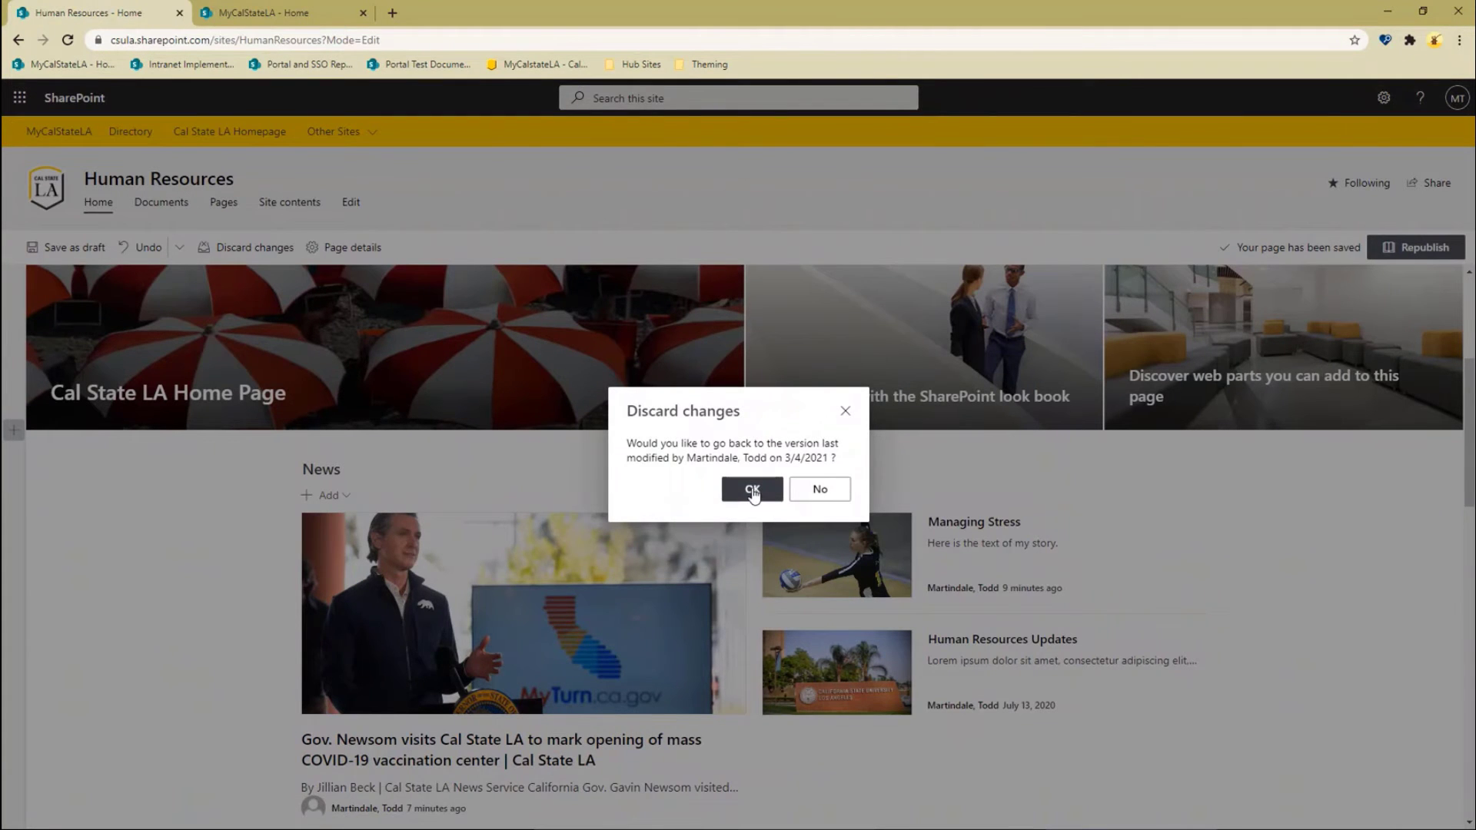
left_click(752, 489)
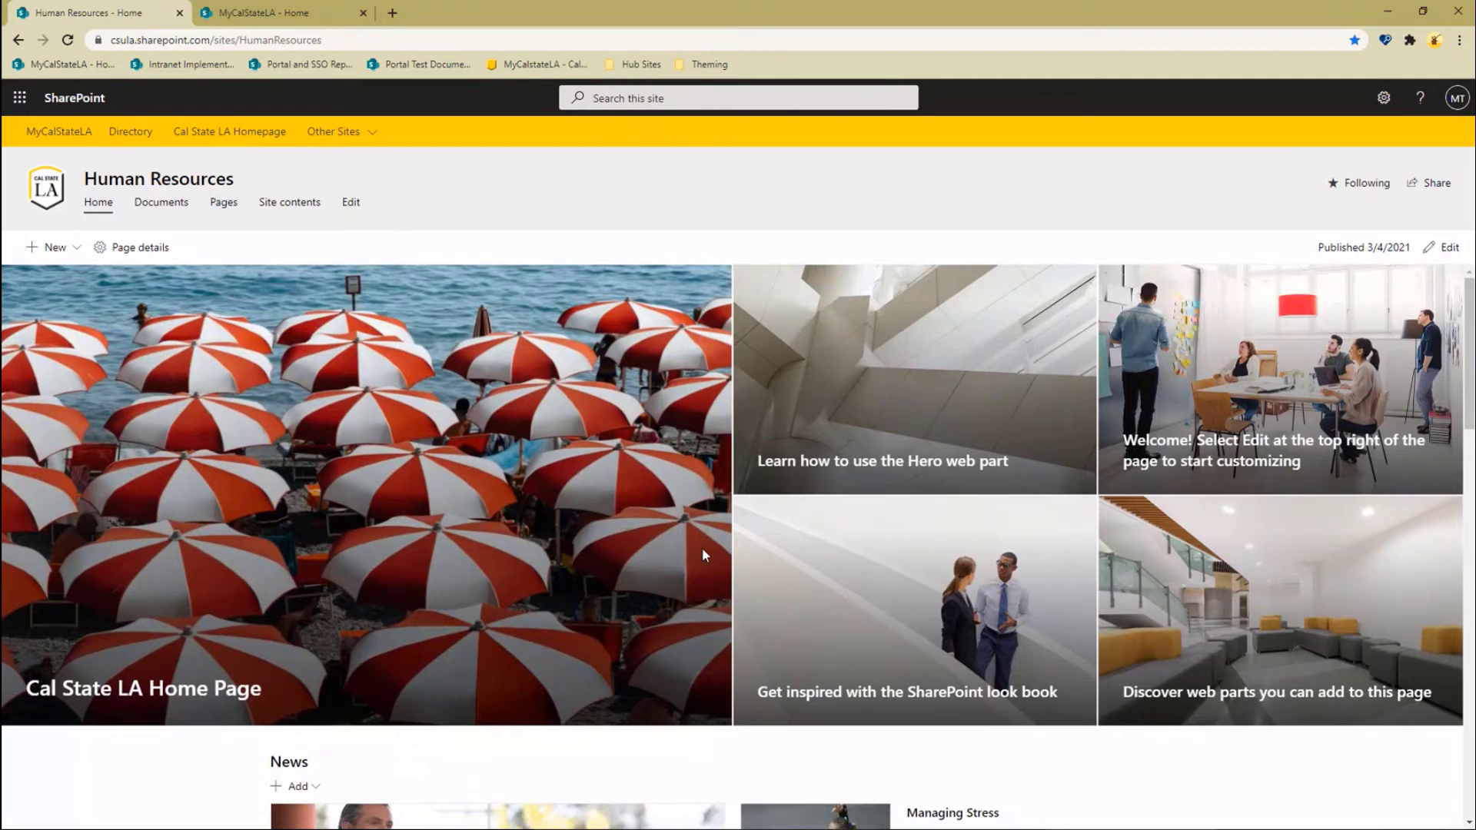
- Examine the MyCalStateLA site's navigation links from Library through News in the navigation editor, and cancel the editing
left_click(292, 15)
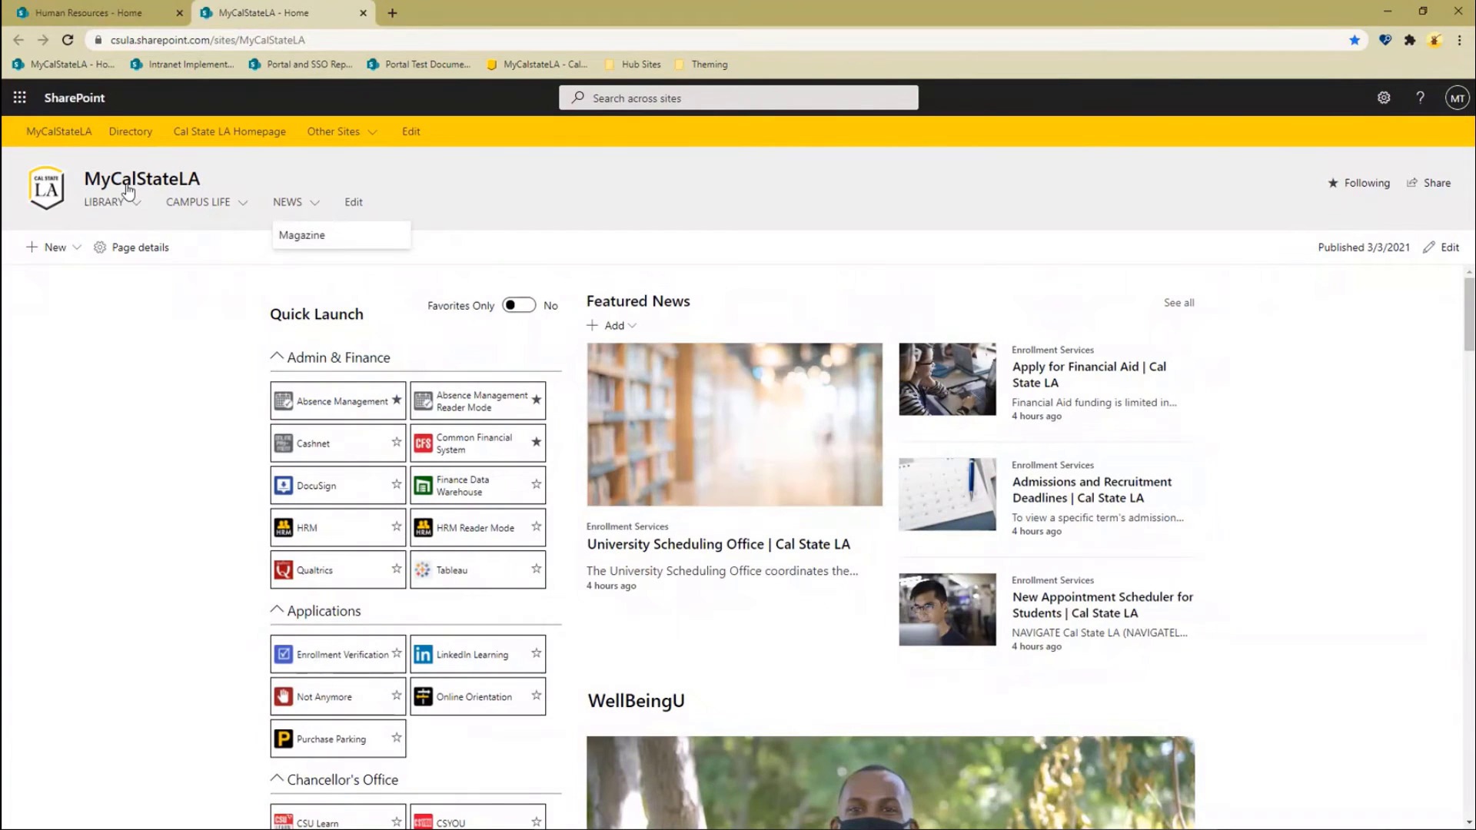
mouse_move(136, 206)
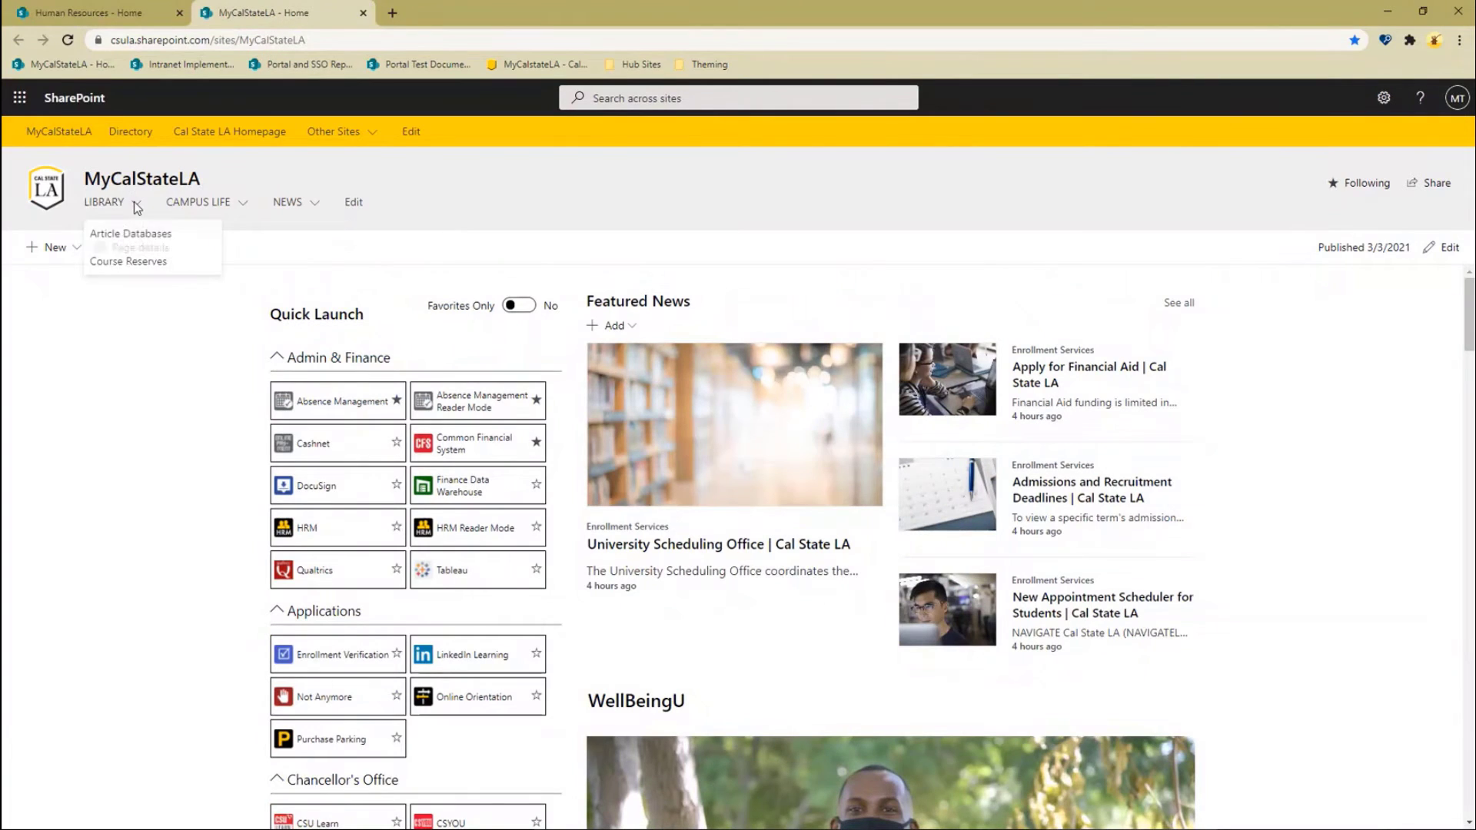
left_click(353, 204)
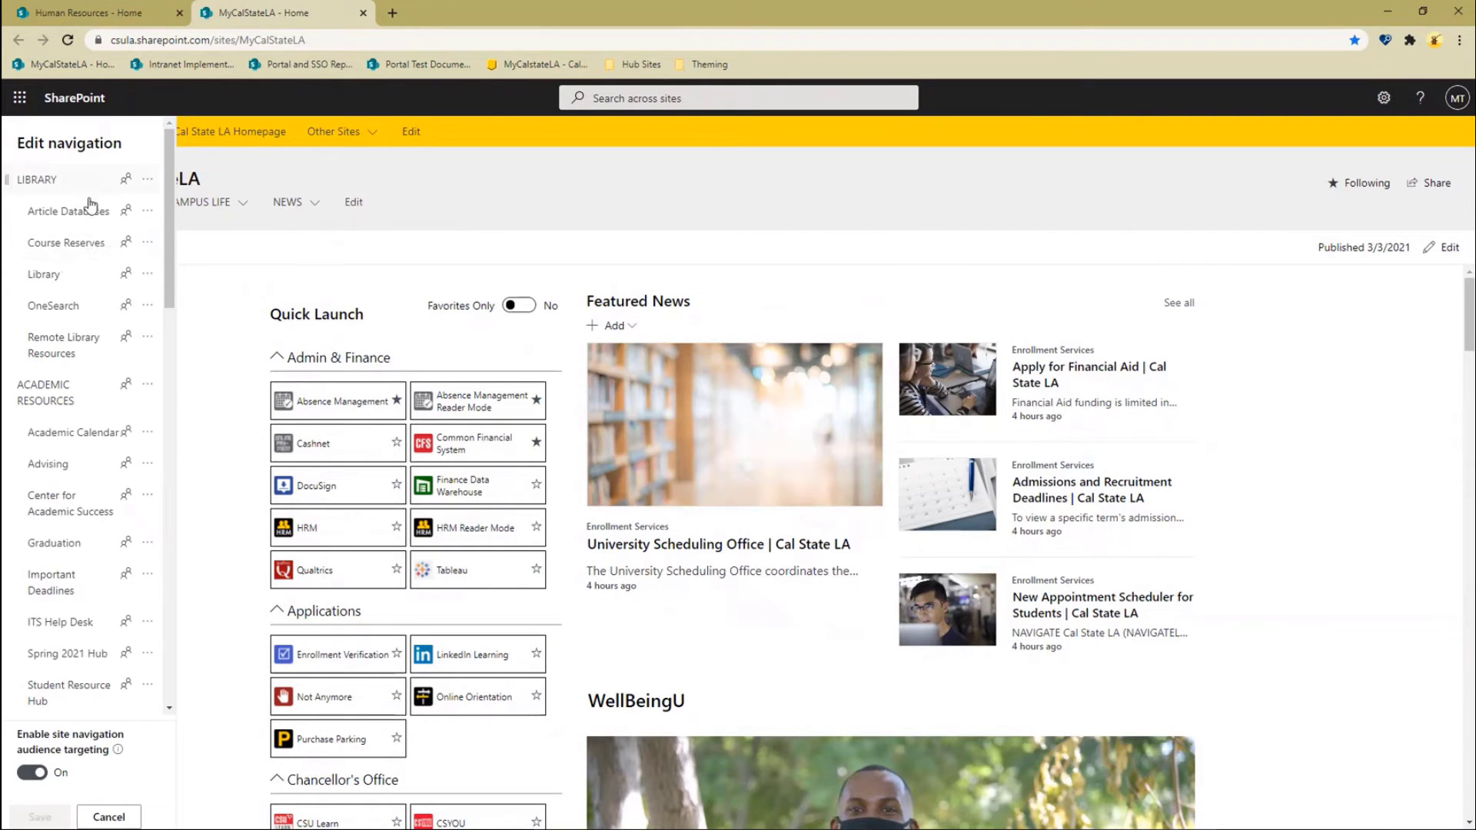
scroll(82, 308, "down", 1)
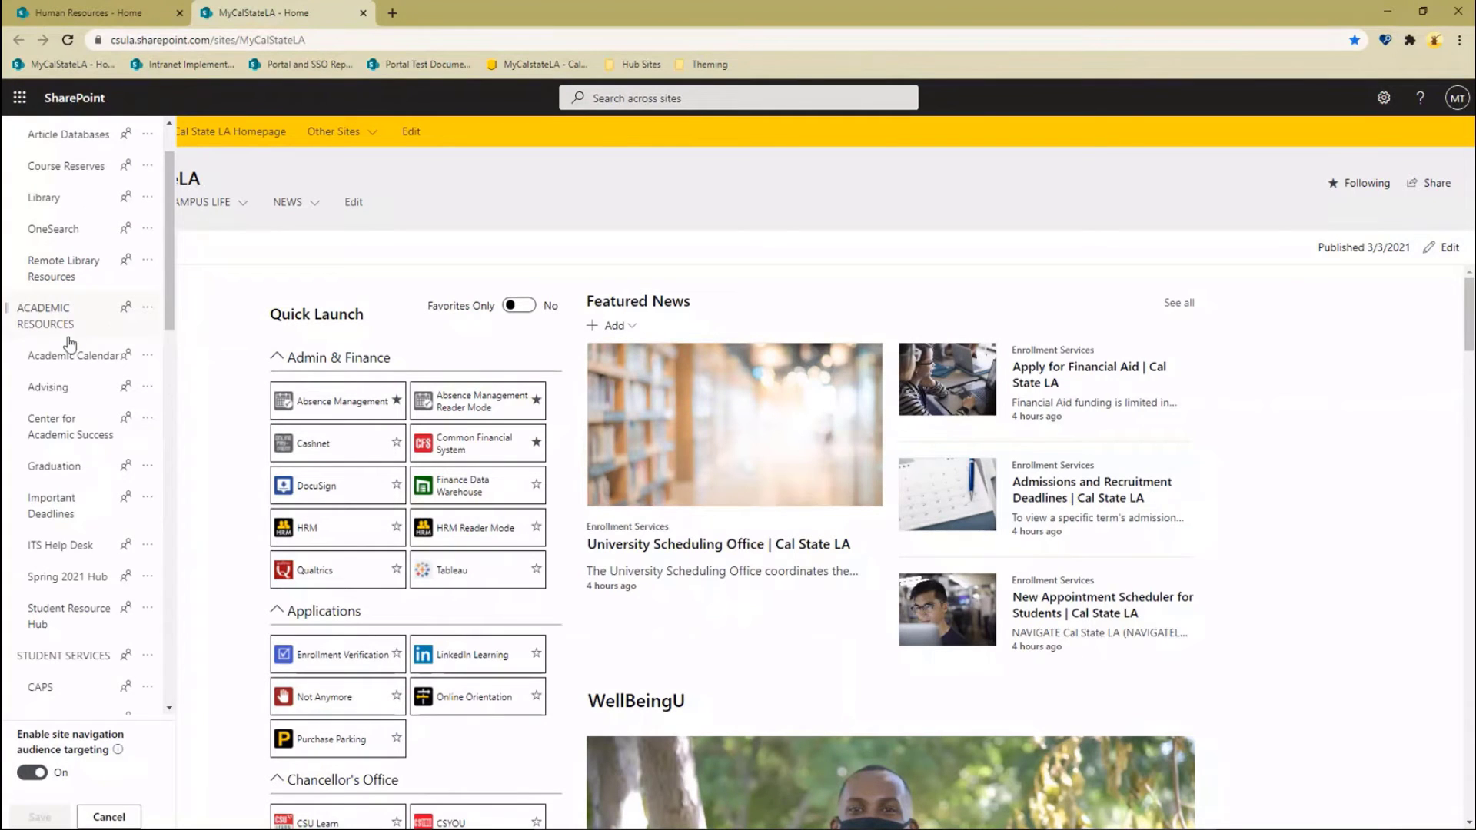
scroll(73, 349, "down", 1)
scroll(73, 350, "up", 3)
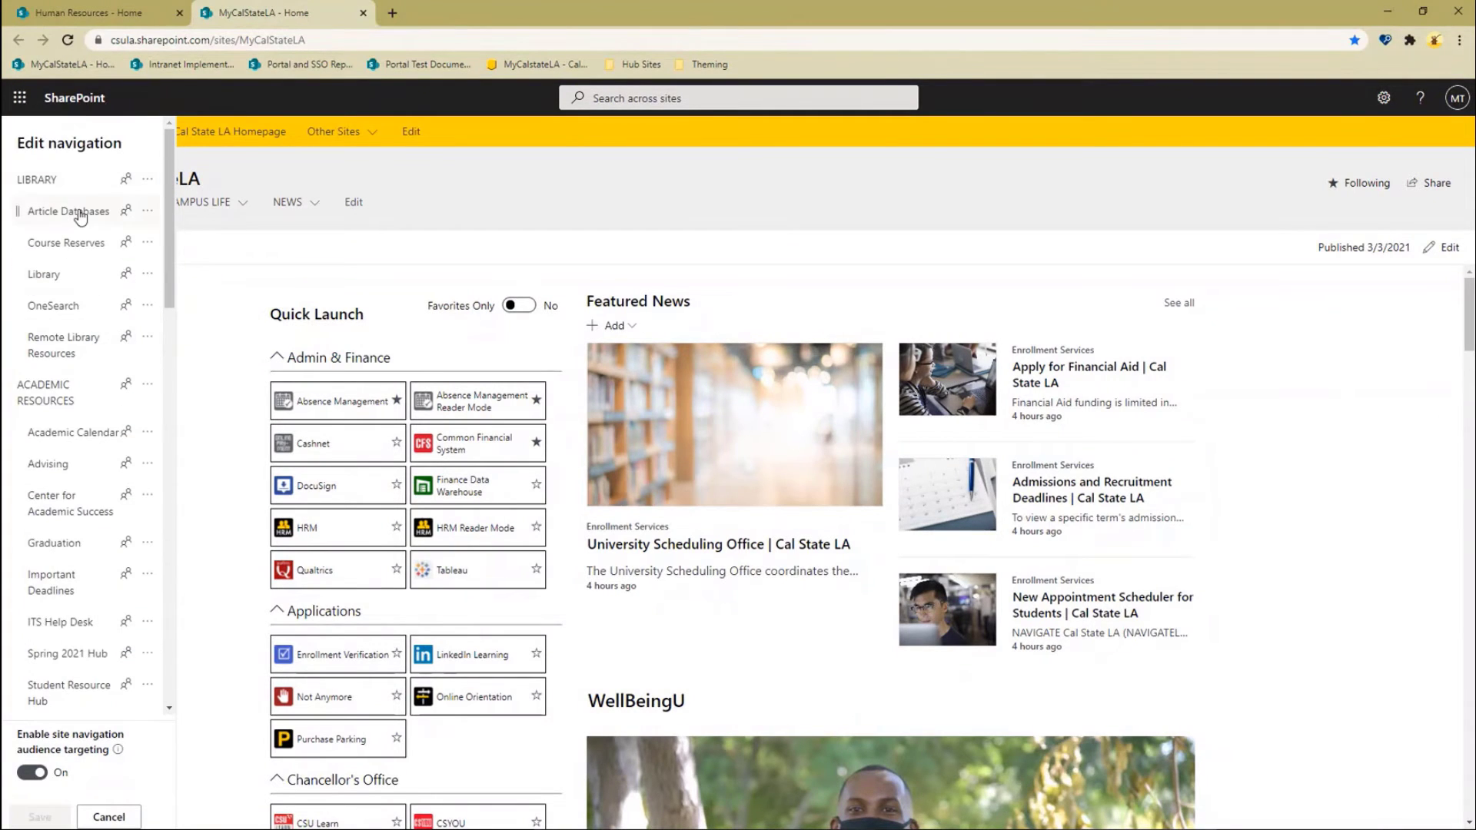
scroll(77, 292, "down", 3)
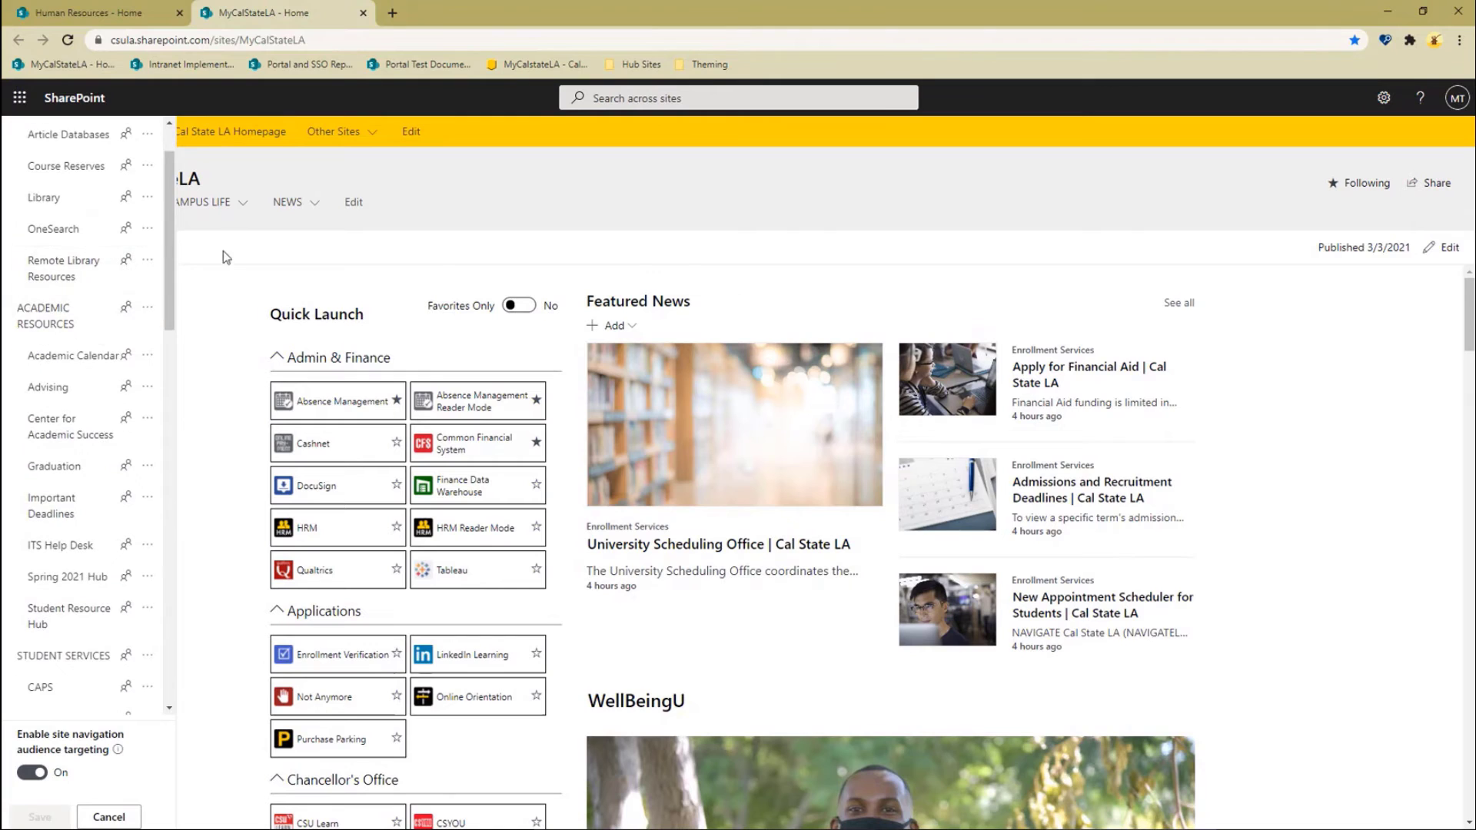
scroll(97, 347, "down", 12)
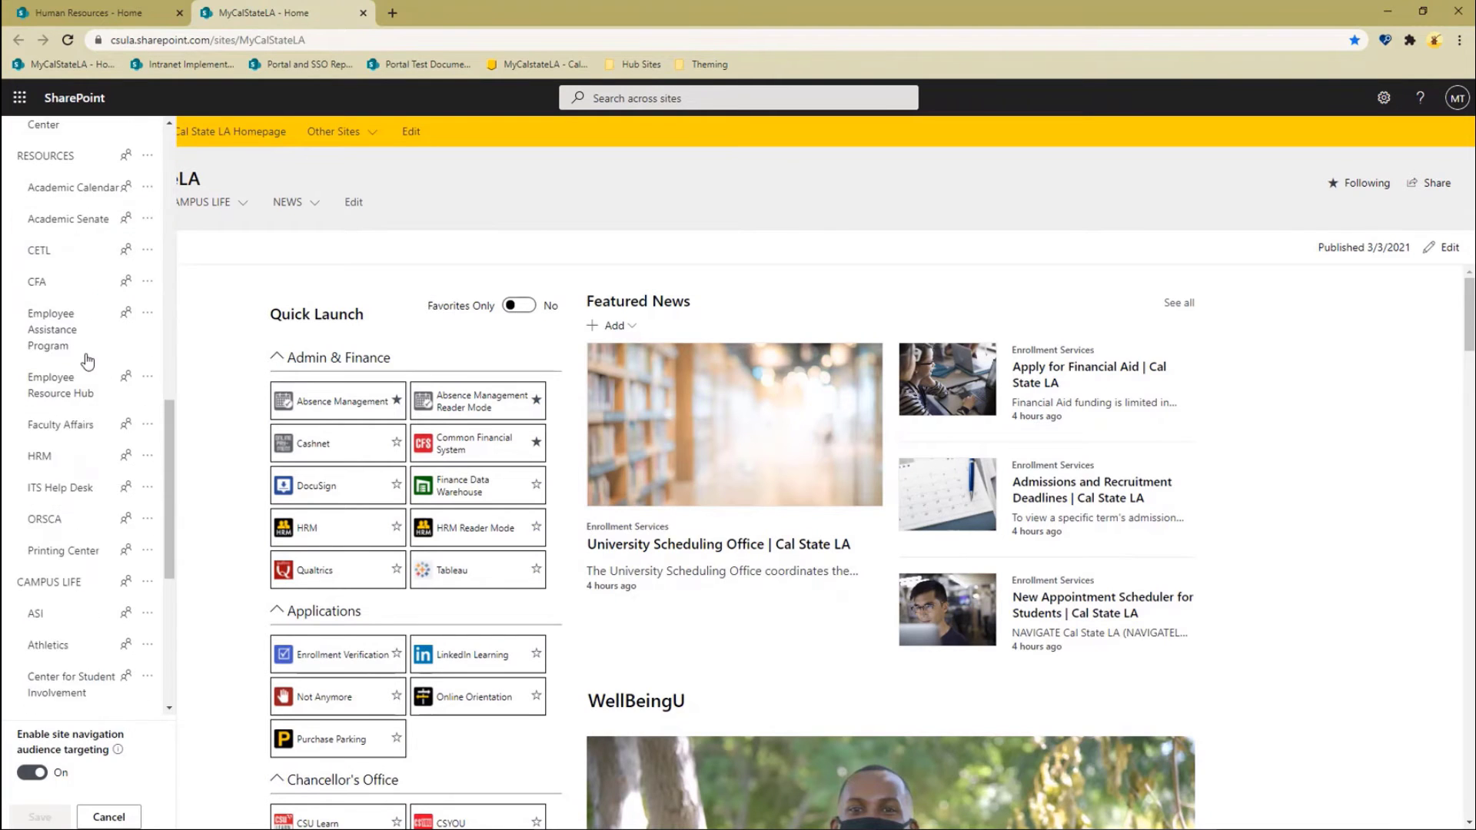
scroll(87, 361, "down", 3)
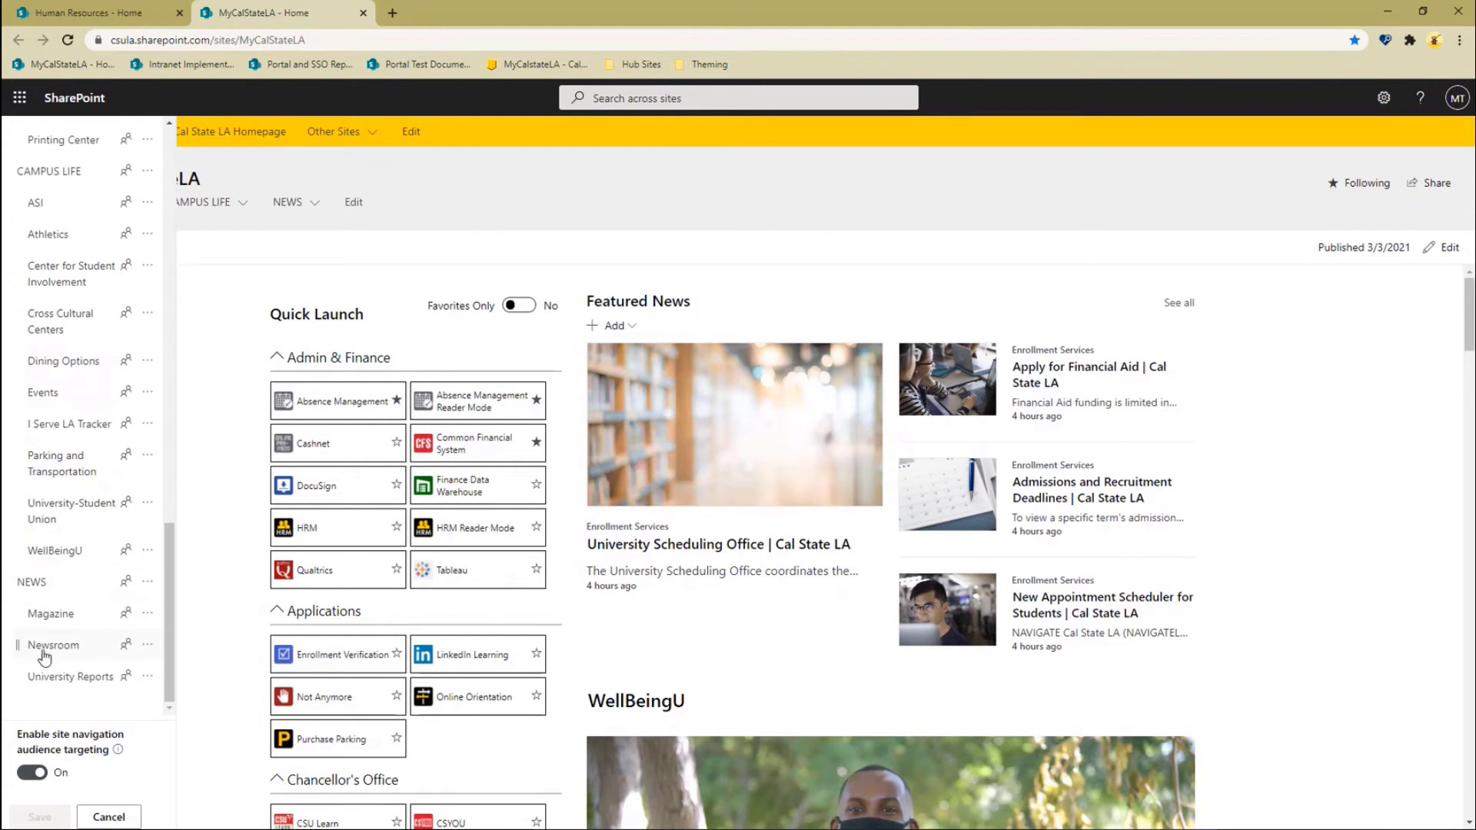
mouse_move(46, 670)
scroll(46, 670, "up", 20)
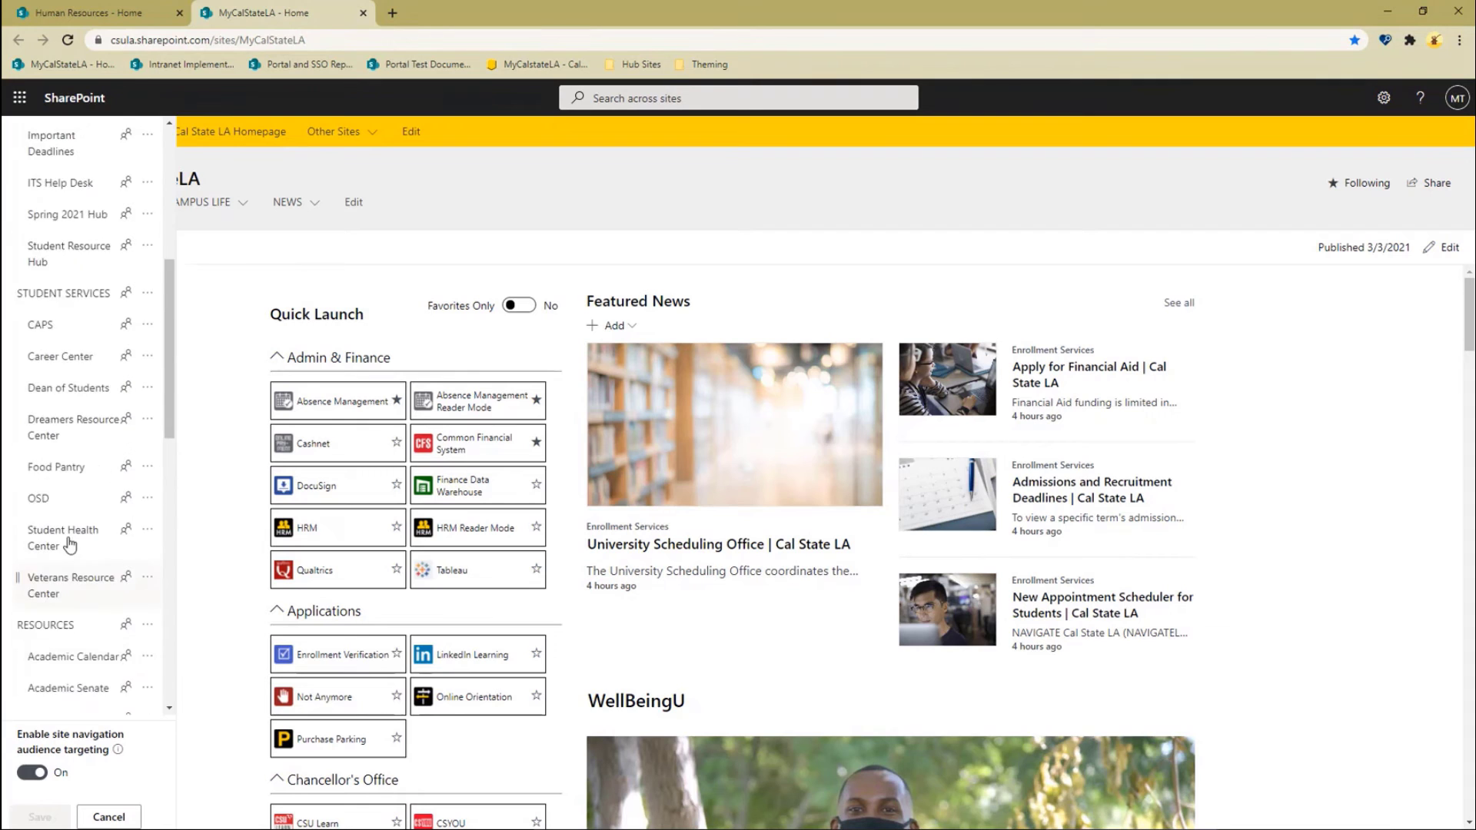
scroll(71, 532, "up", 2)
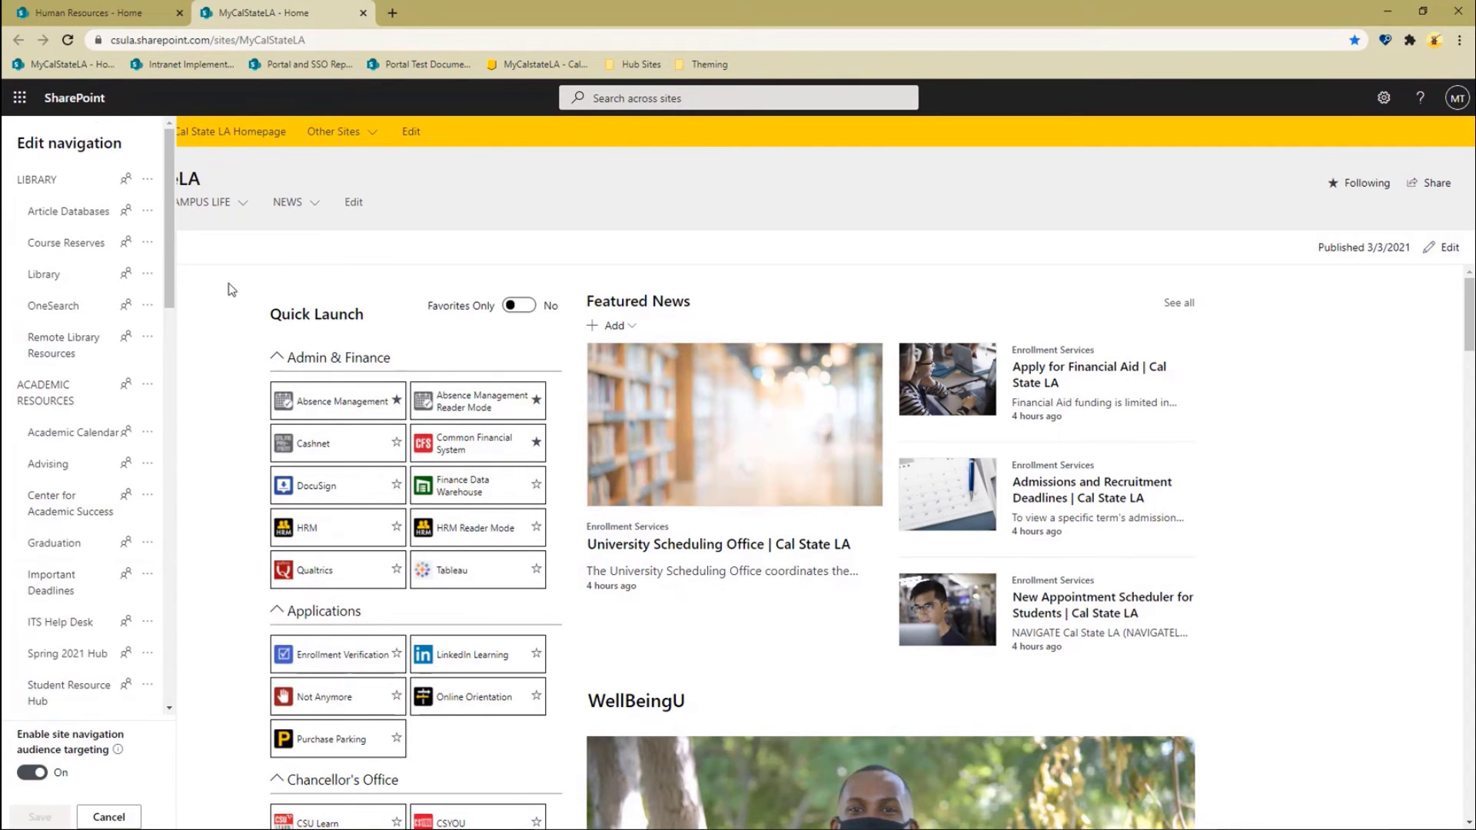
left_click(114, 817)
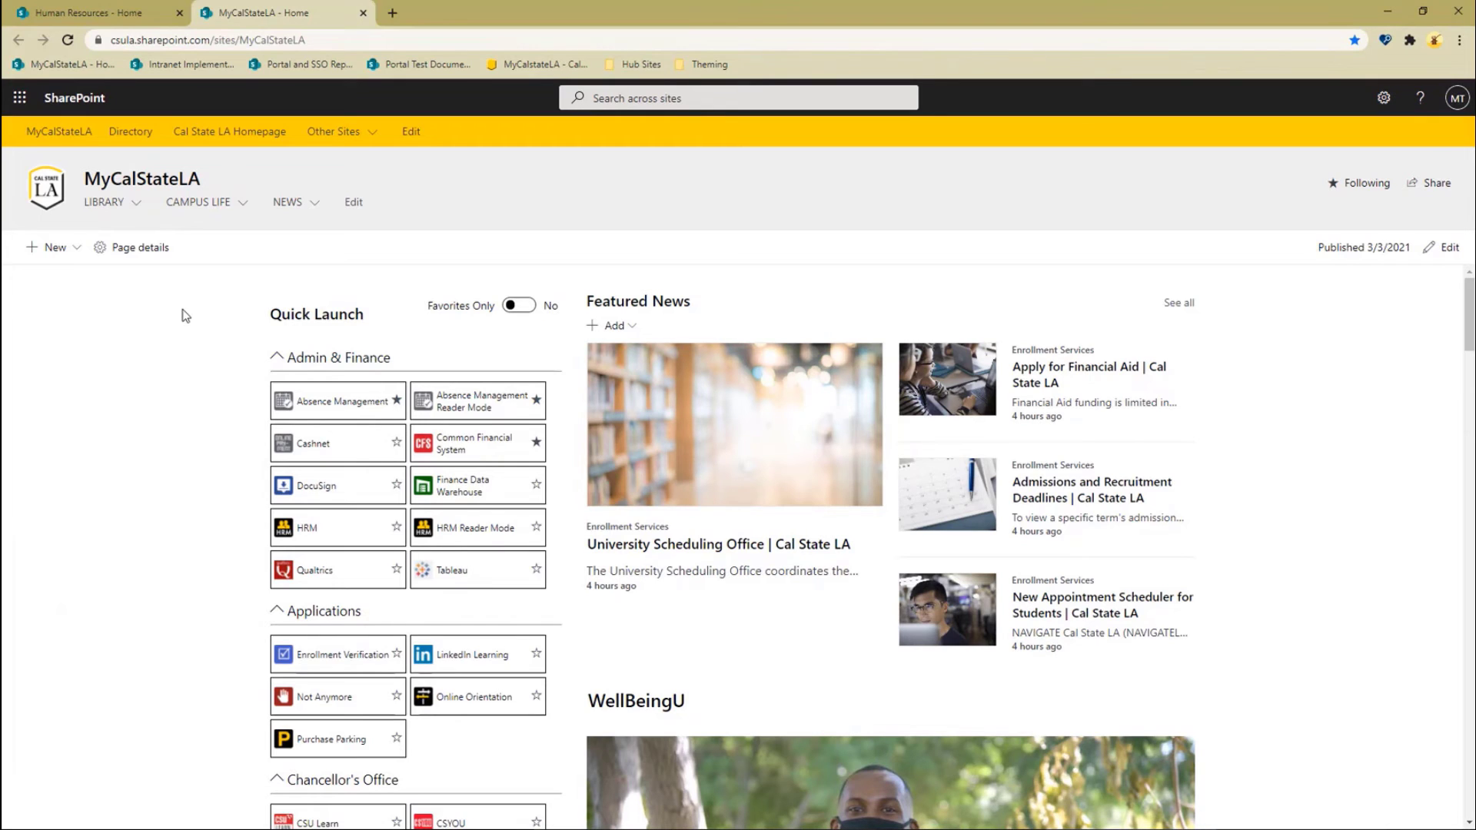
- Reload the MyCalStateLA home page and view the full list of Featured News
left_click(71, 39)
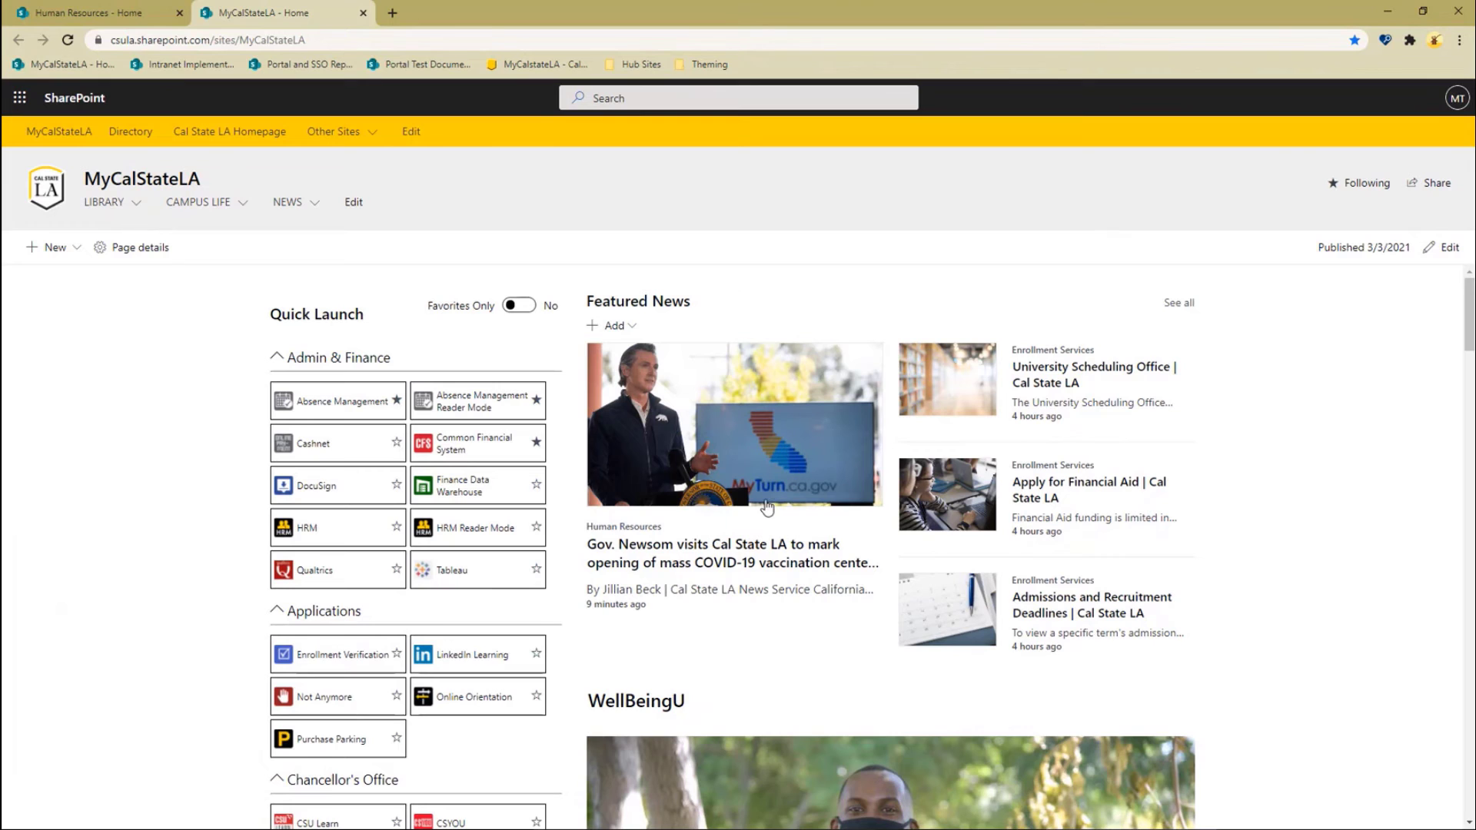
left_click(1170, 306)
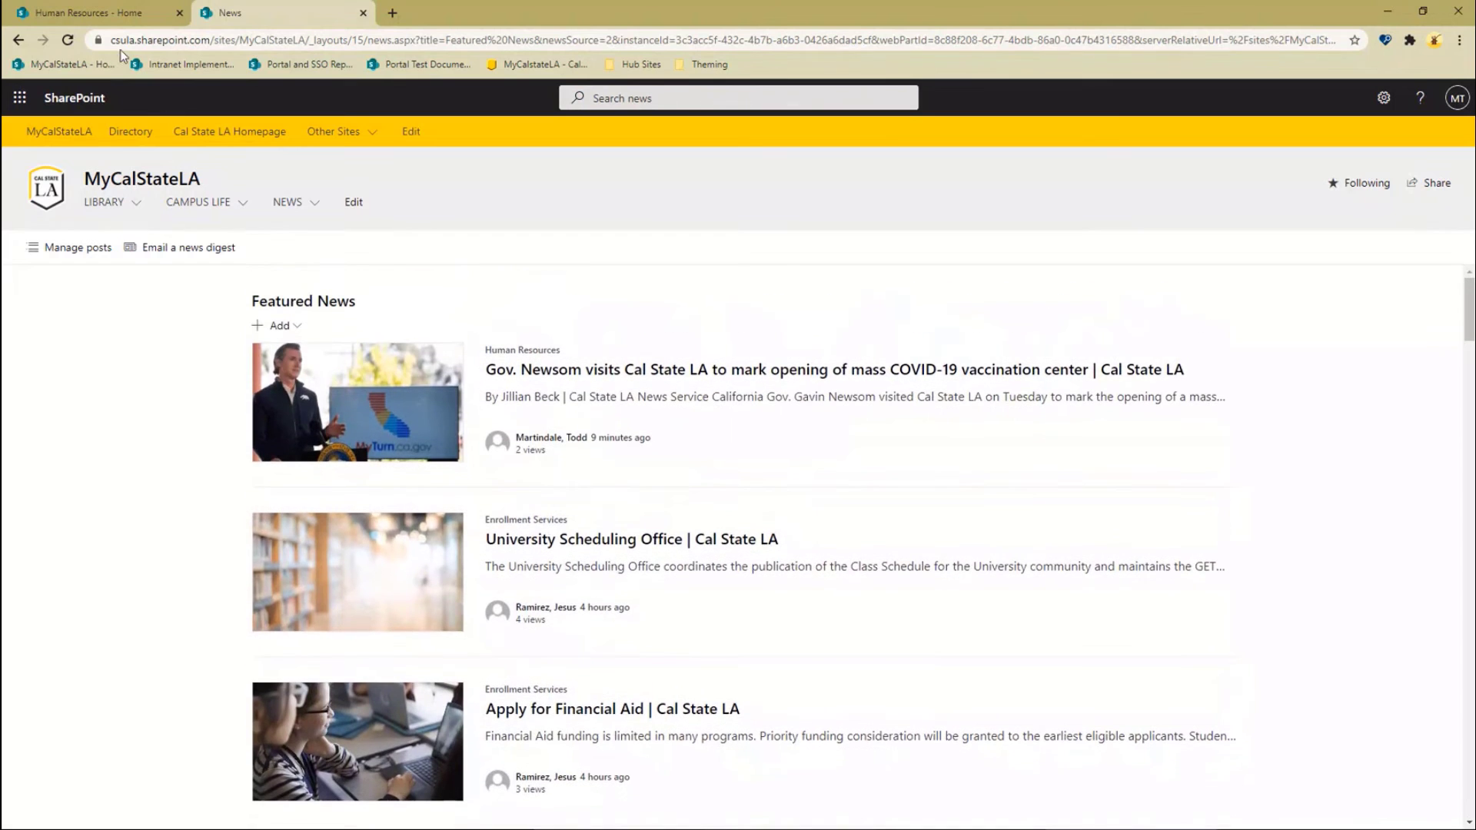
- Visit the MyCalStateLA home page from the Human Resources site and return to the Human Resources home page
left_click(100, 17)
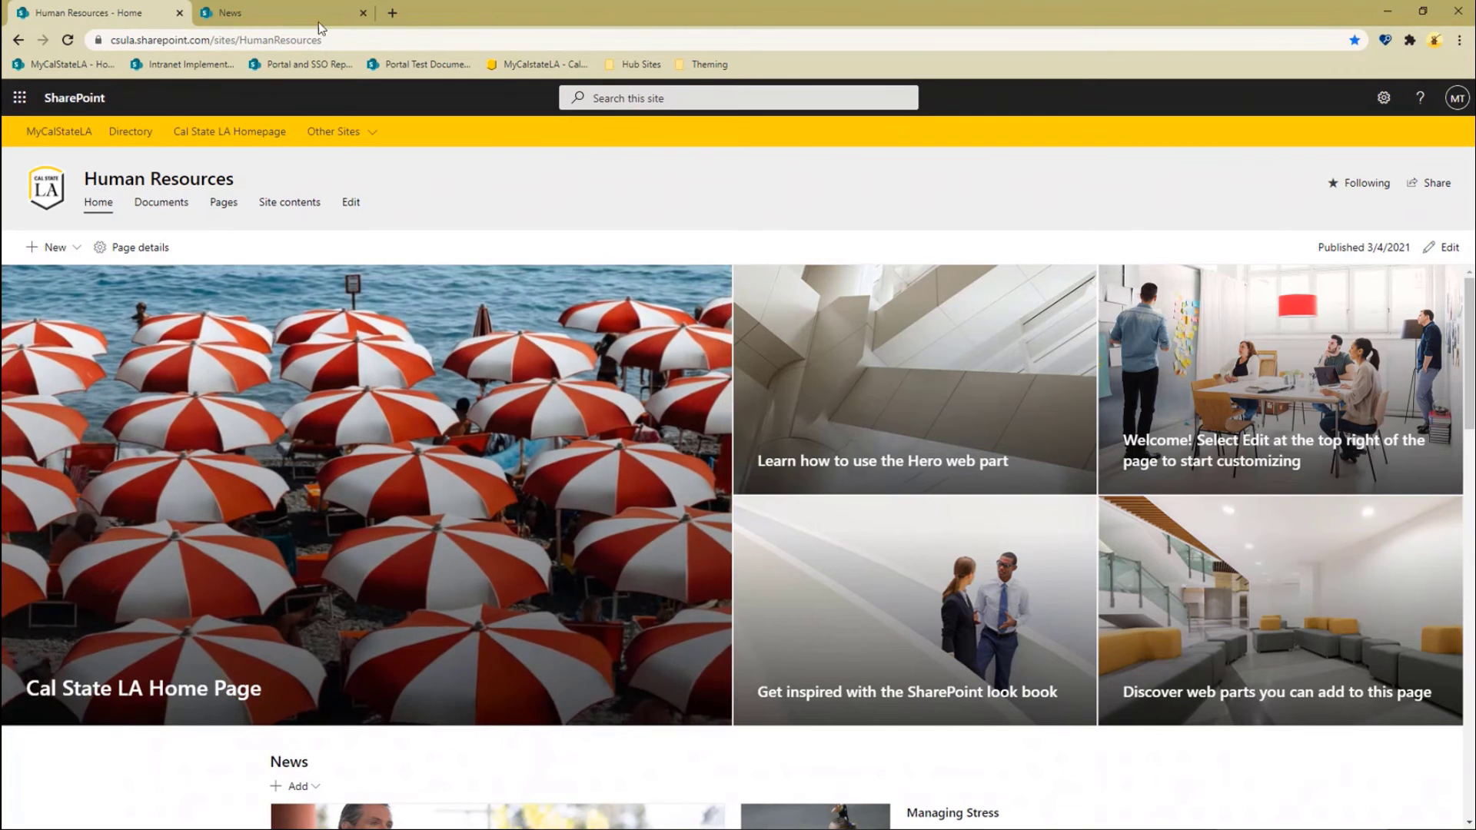
left_click(76, 136)
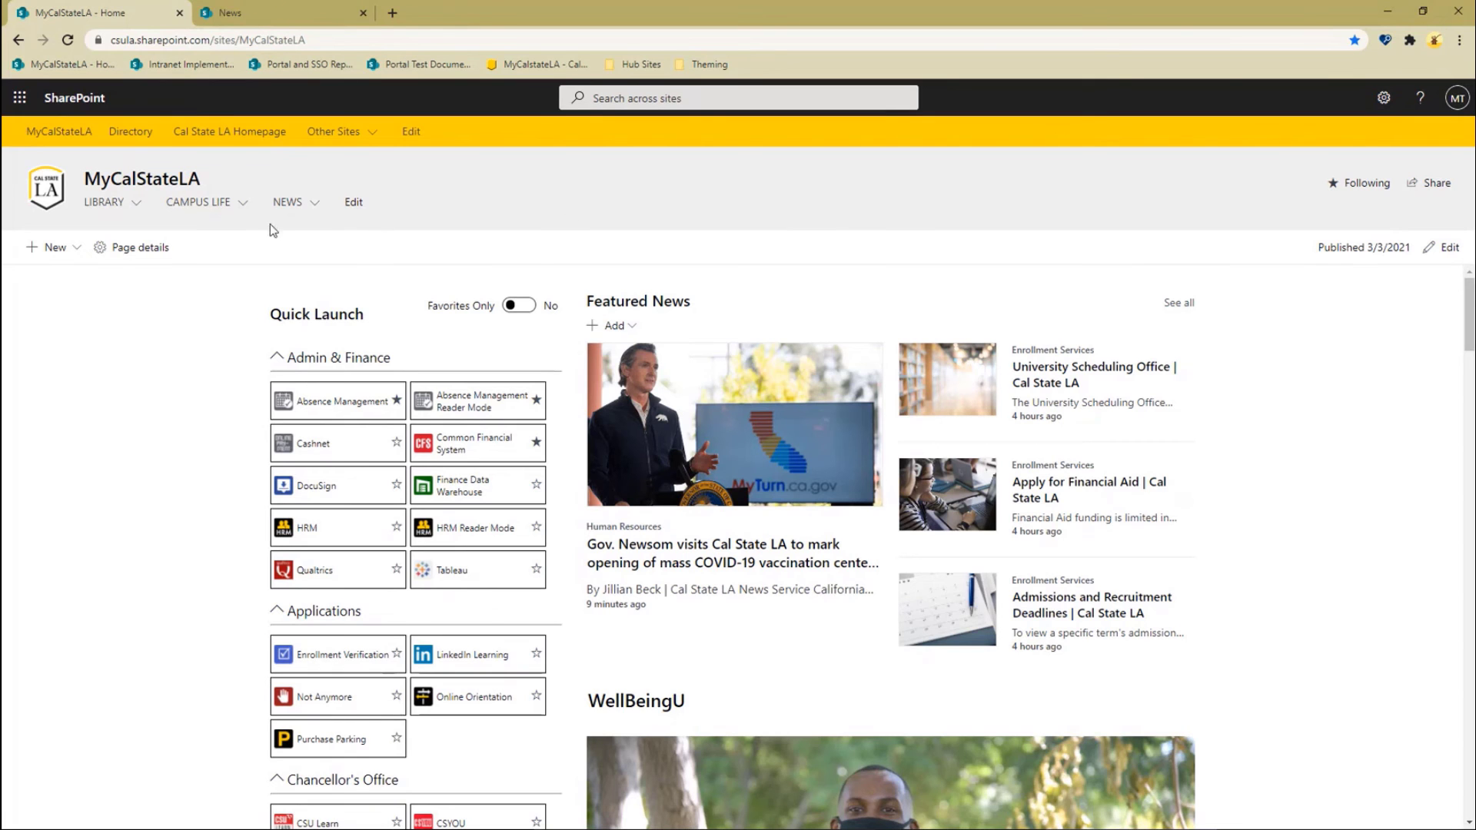
left_click(17, 40)
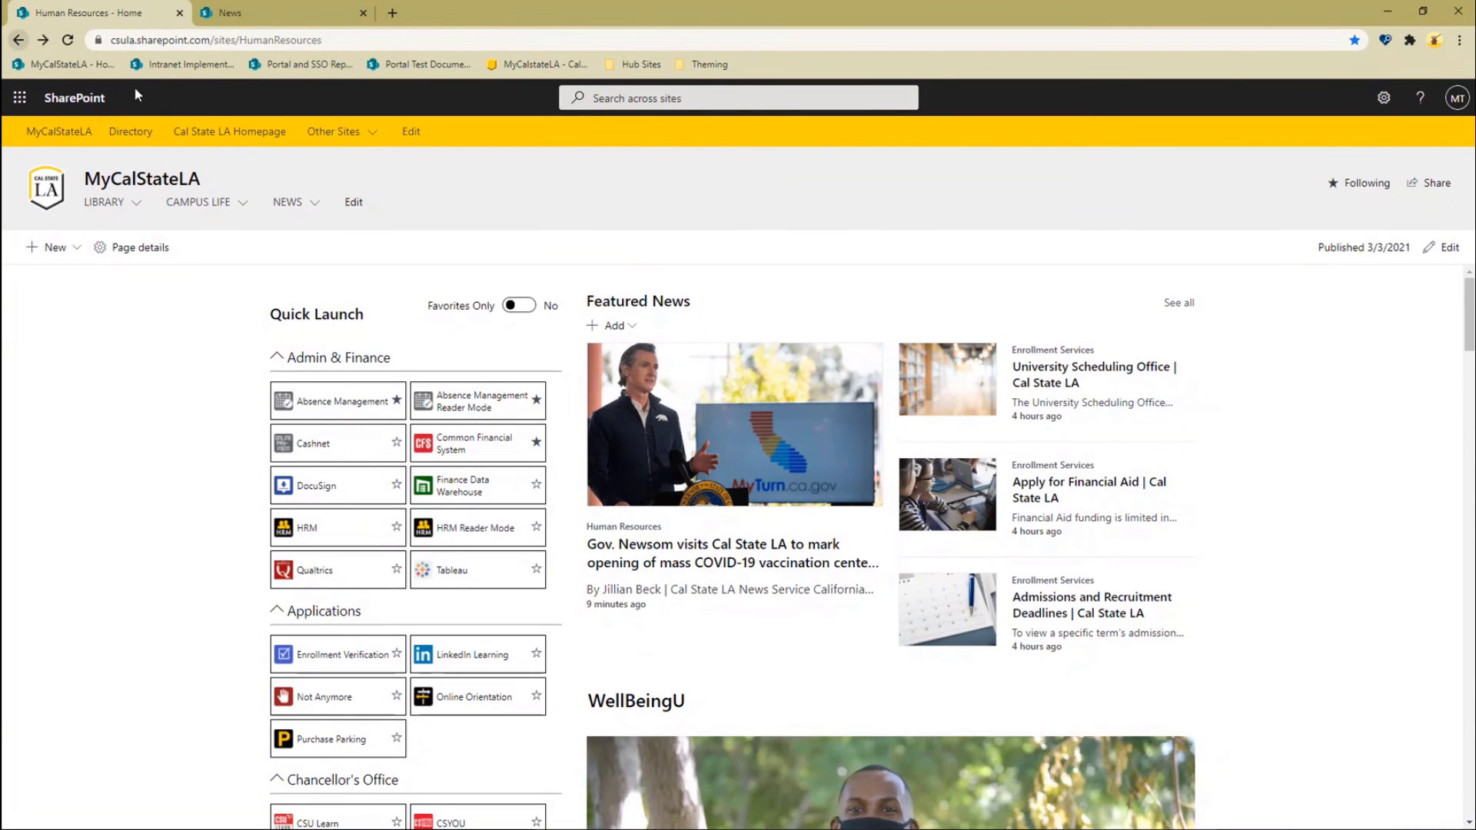
- Put the Human Resources home page into edit mode and examine the News web part's source, layout, filter and organize settings
scroll(718, 600, "down", 4)
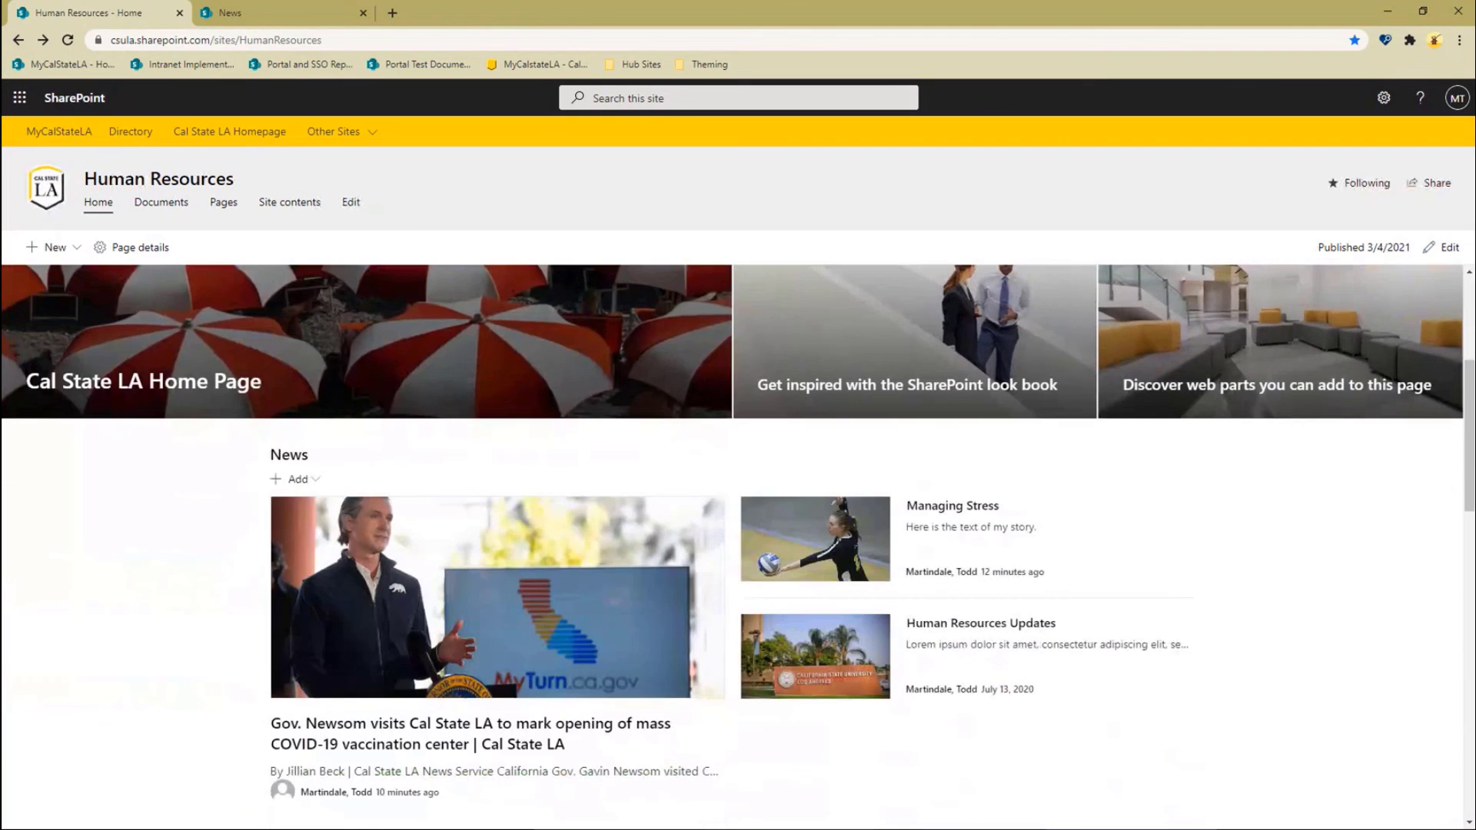
left_click(1447, 247)
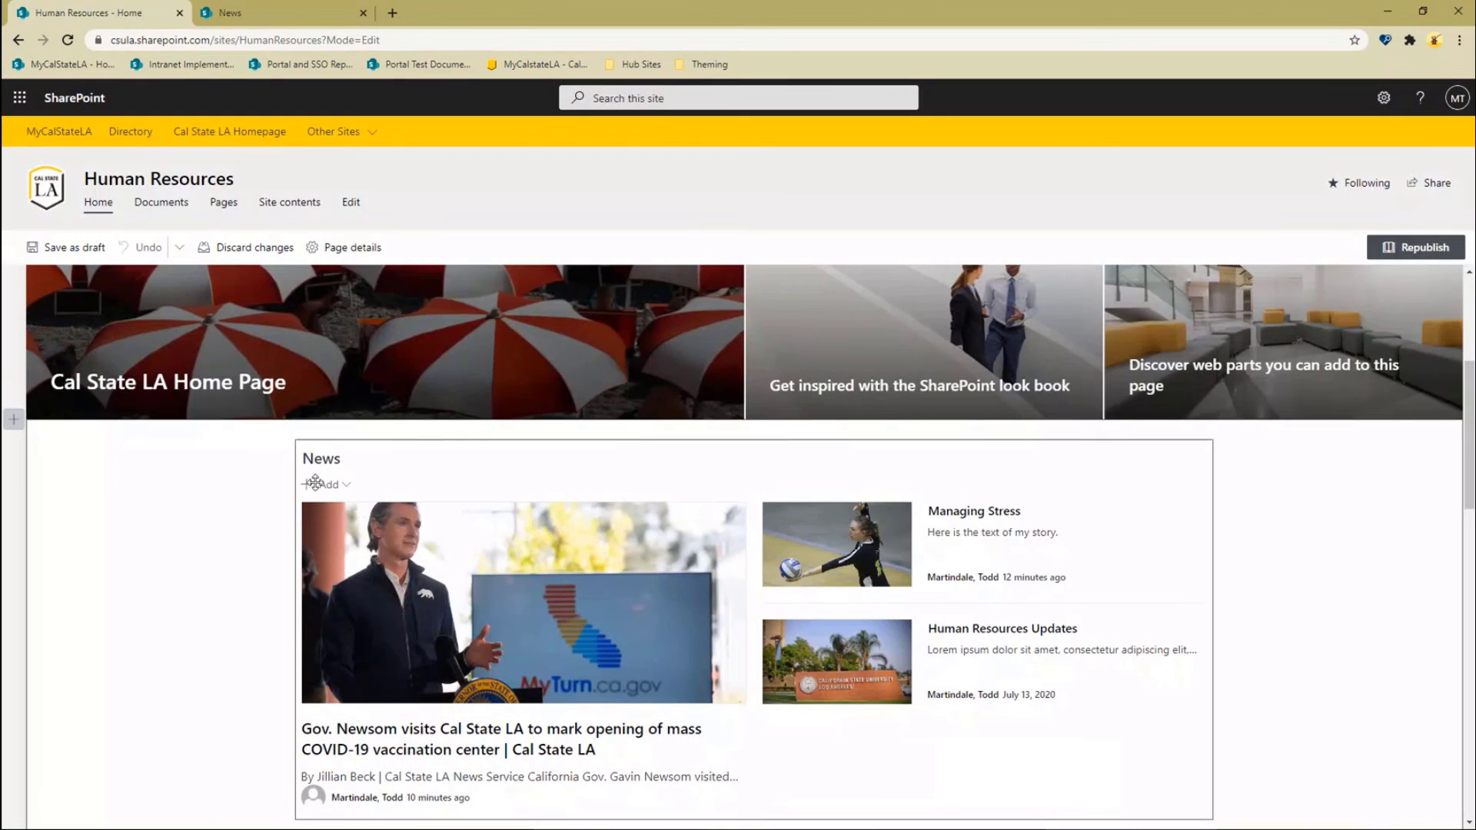
left_click(358, 460)
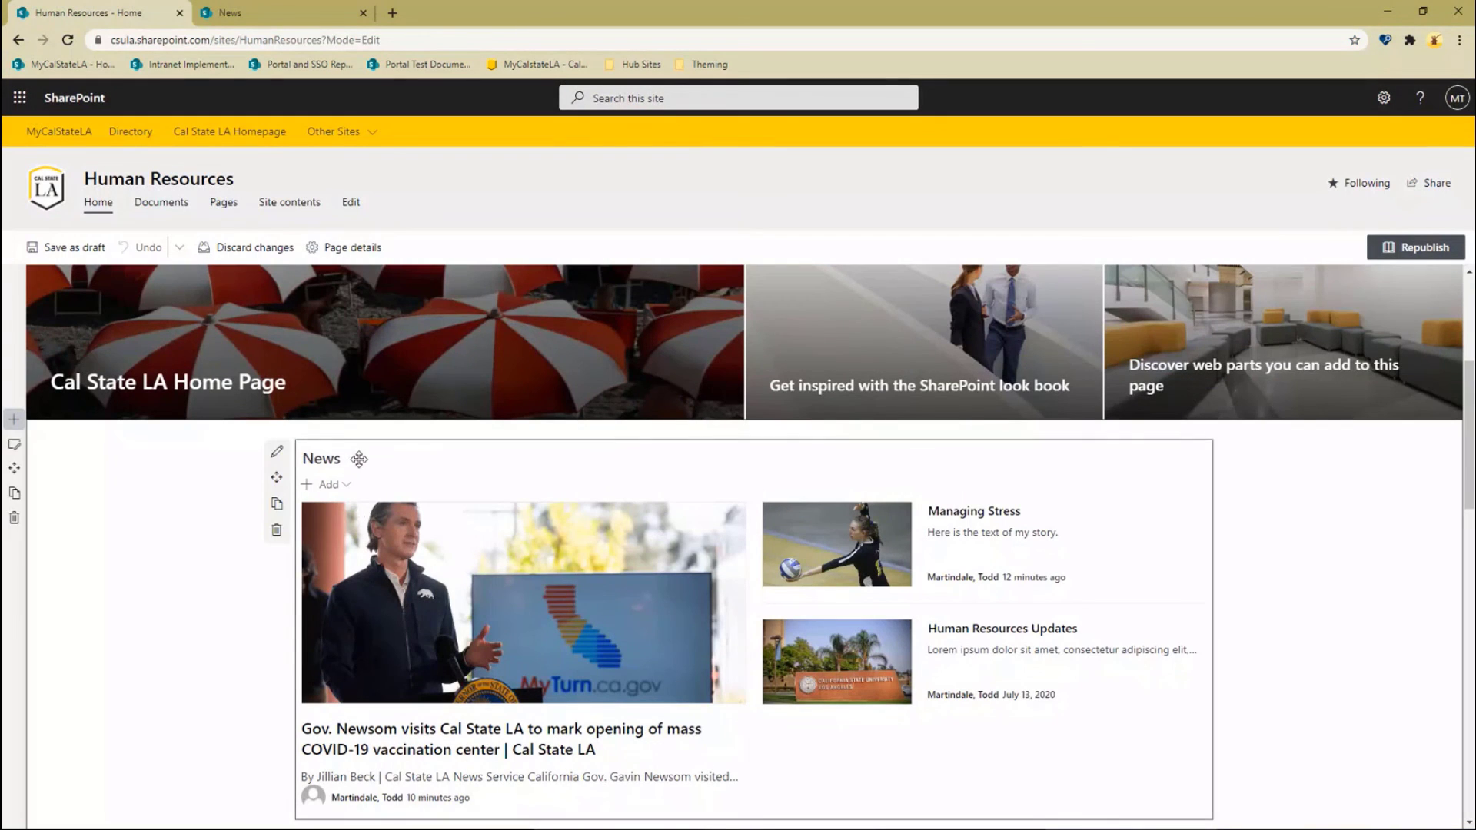
left_click(278, 455)
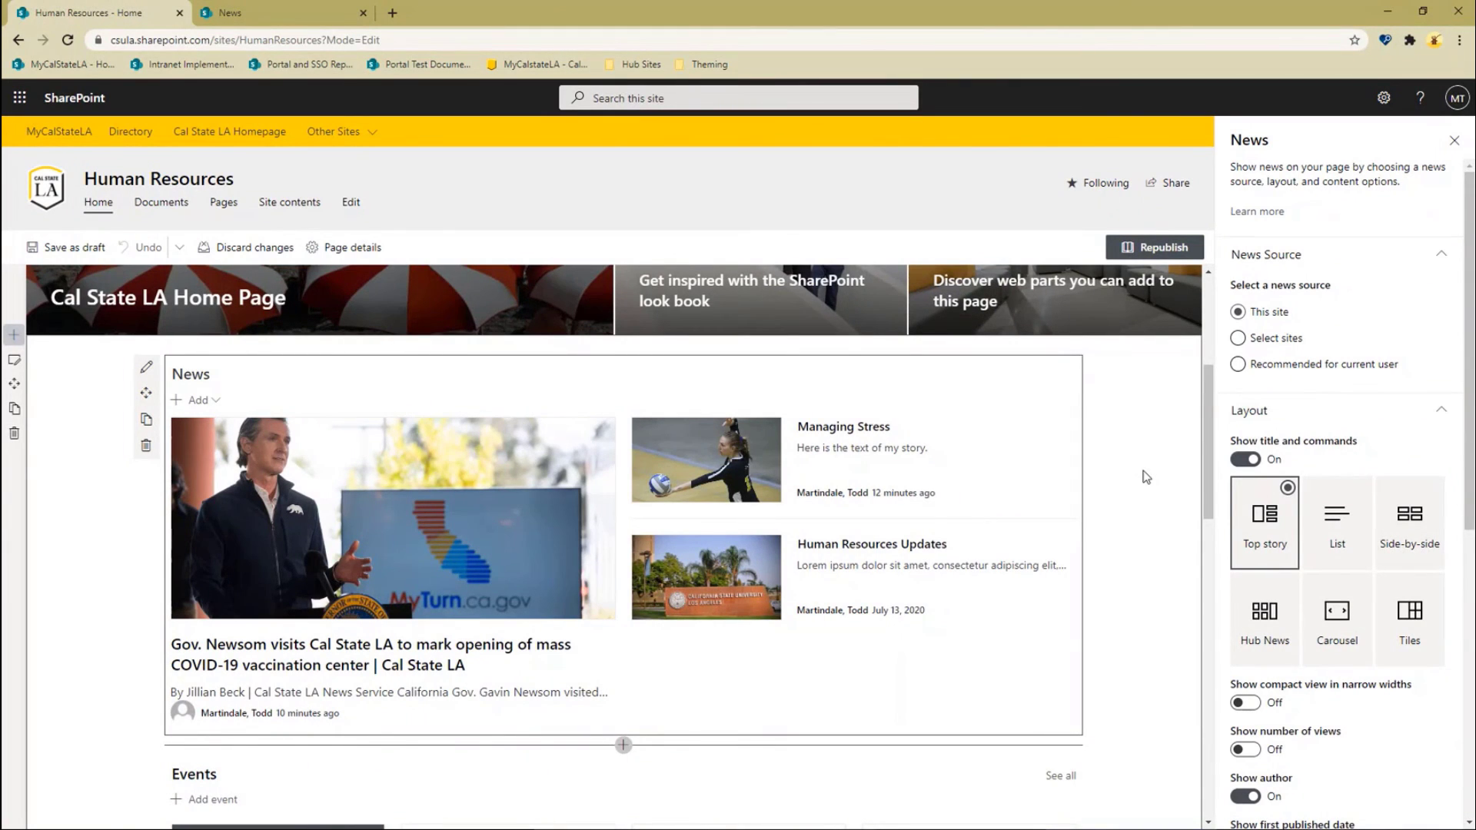
scroll(1345, 661, "down", 7)
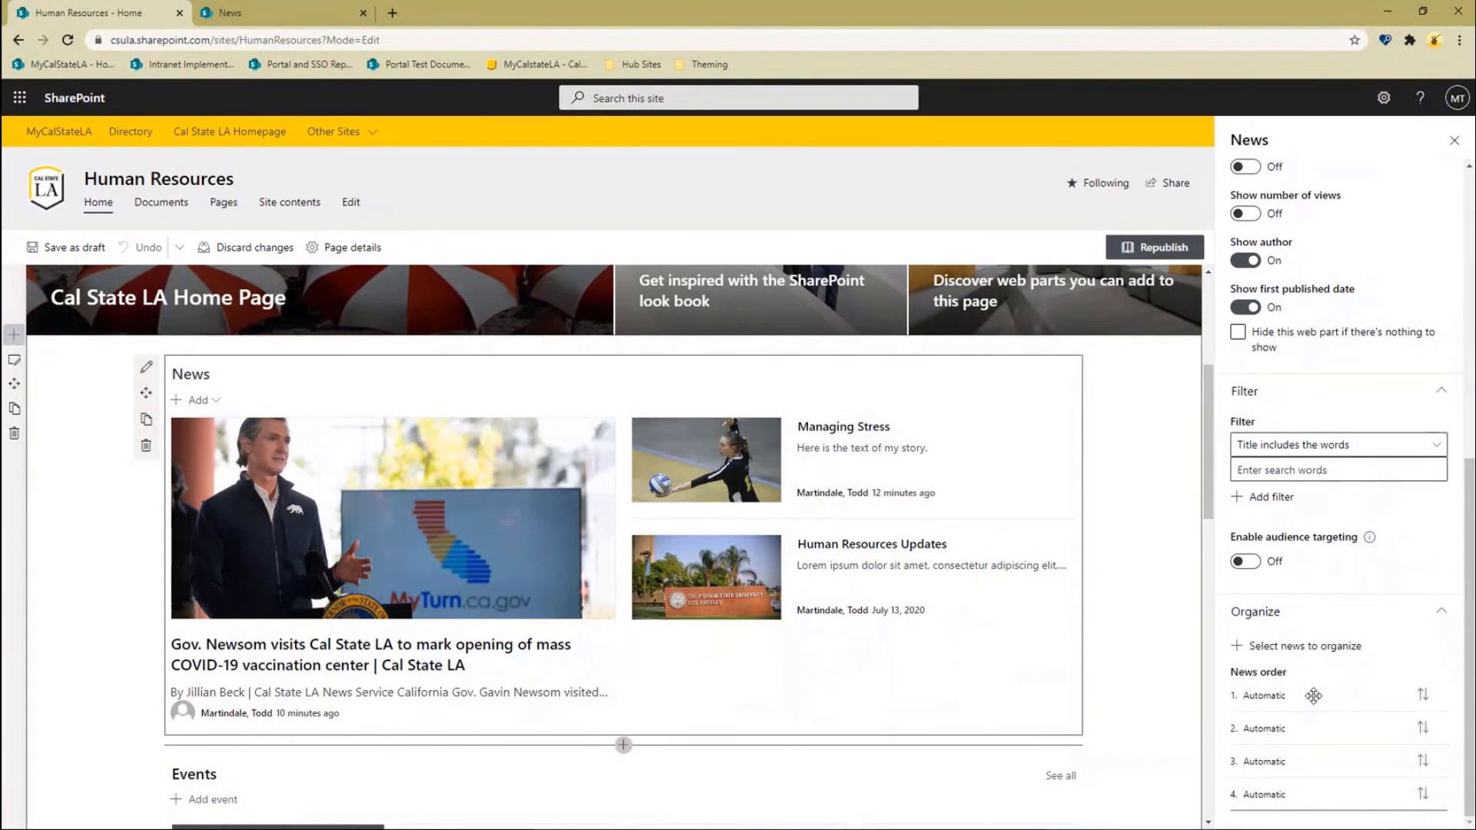
- View the dialog for selecting and ordering news, close it, and review the News web part's filter, layout and source options
left_click(1298, 650)
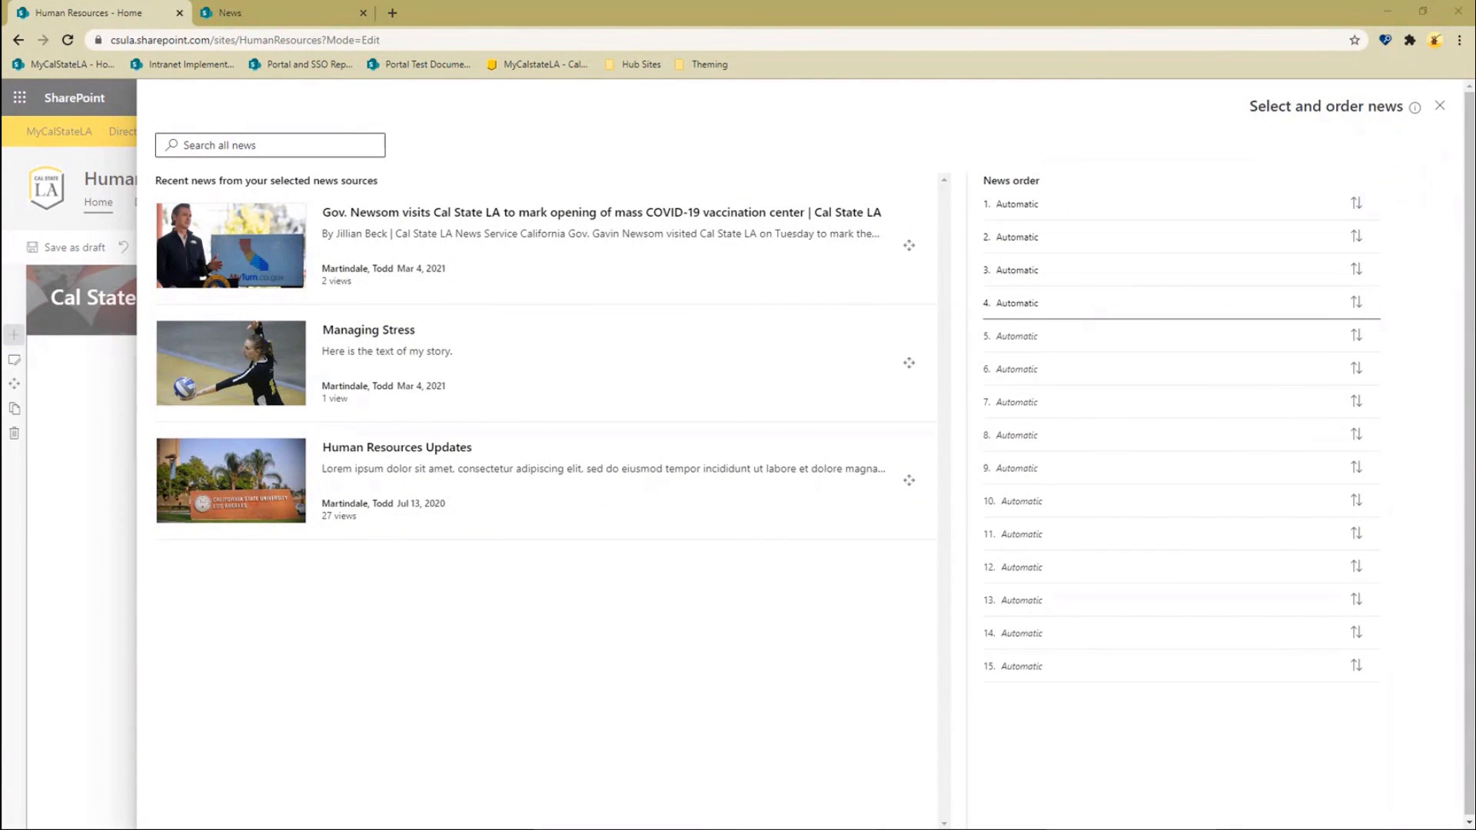
left_click(1442, 106)
scroll(1364, 577, "up", 2)
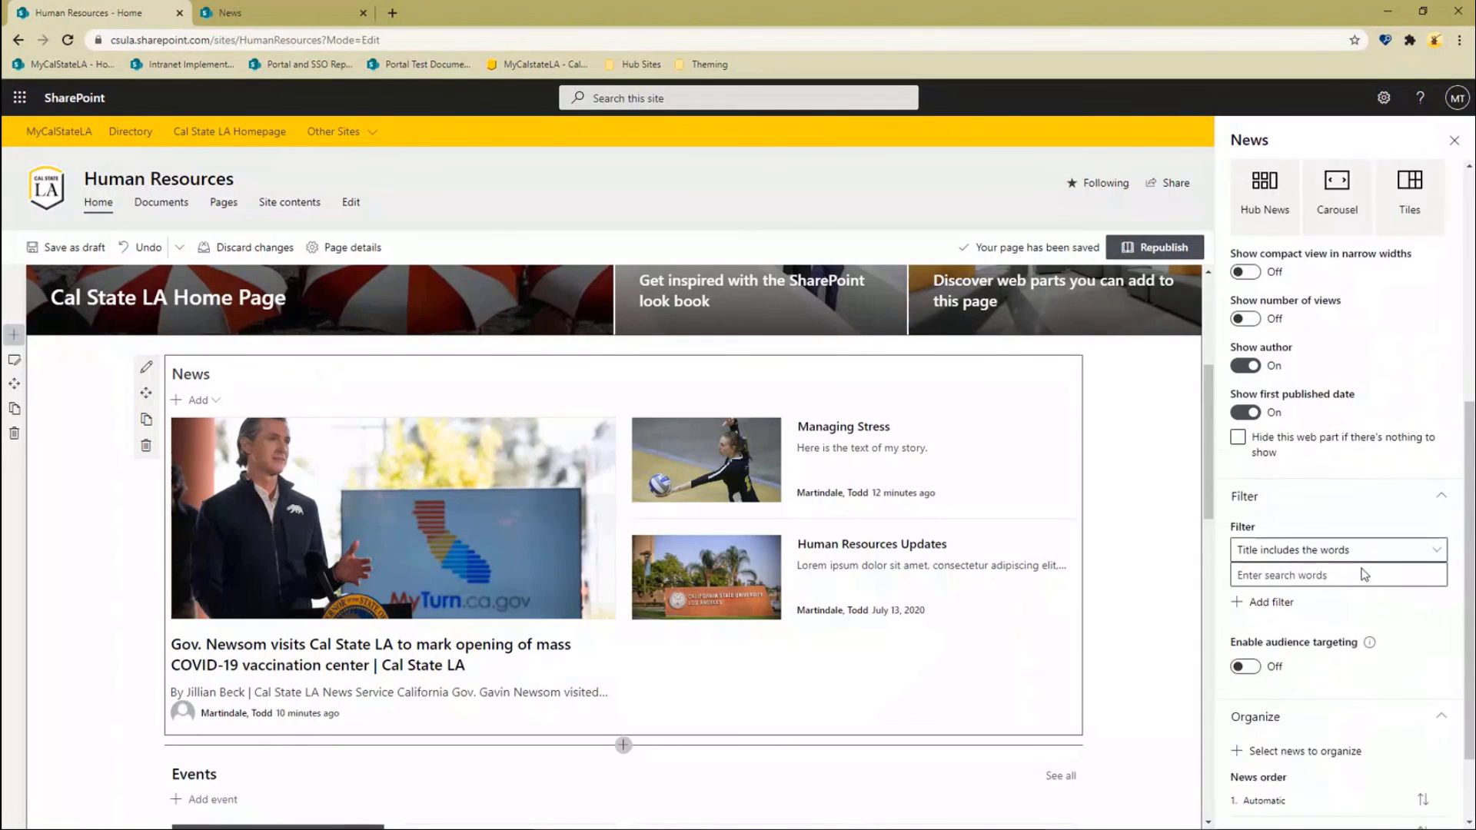
scroll(1364, 575, "up", 4)
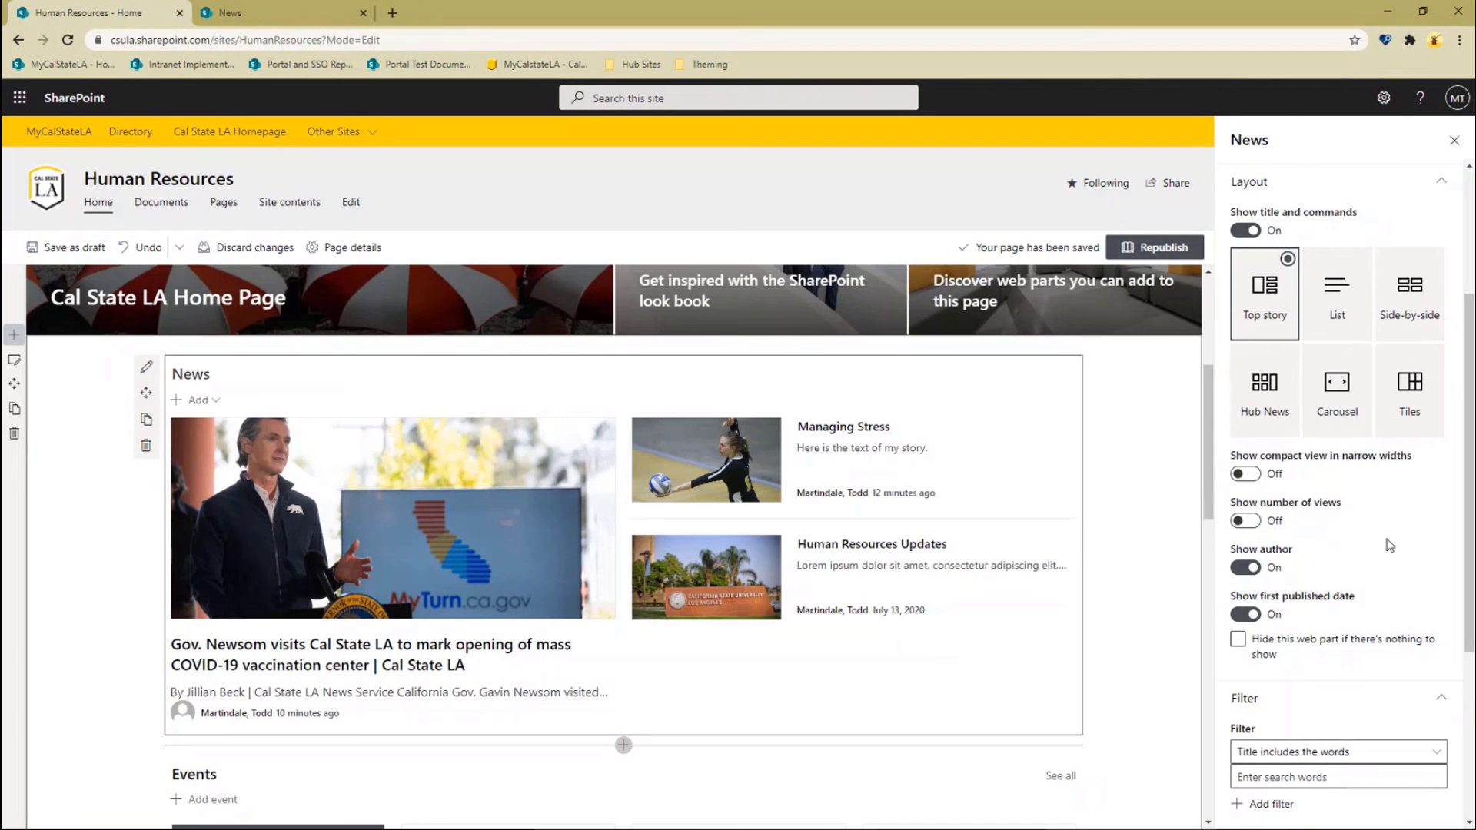
scroll(1390, 545, "up", 3)
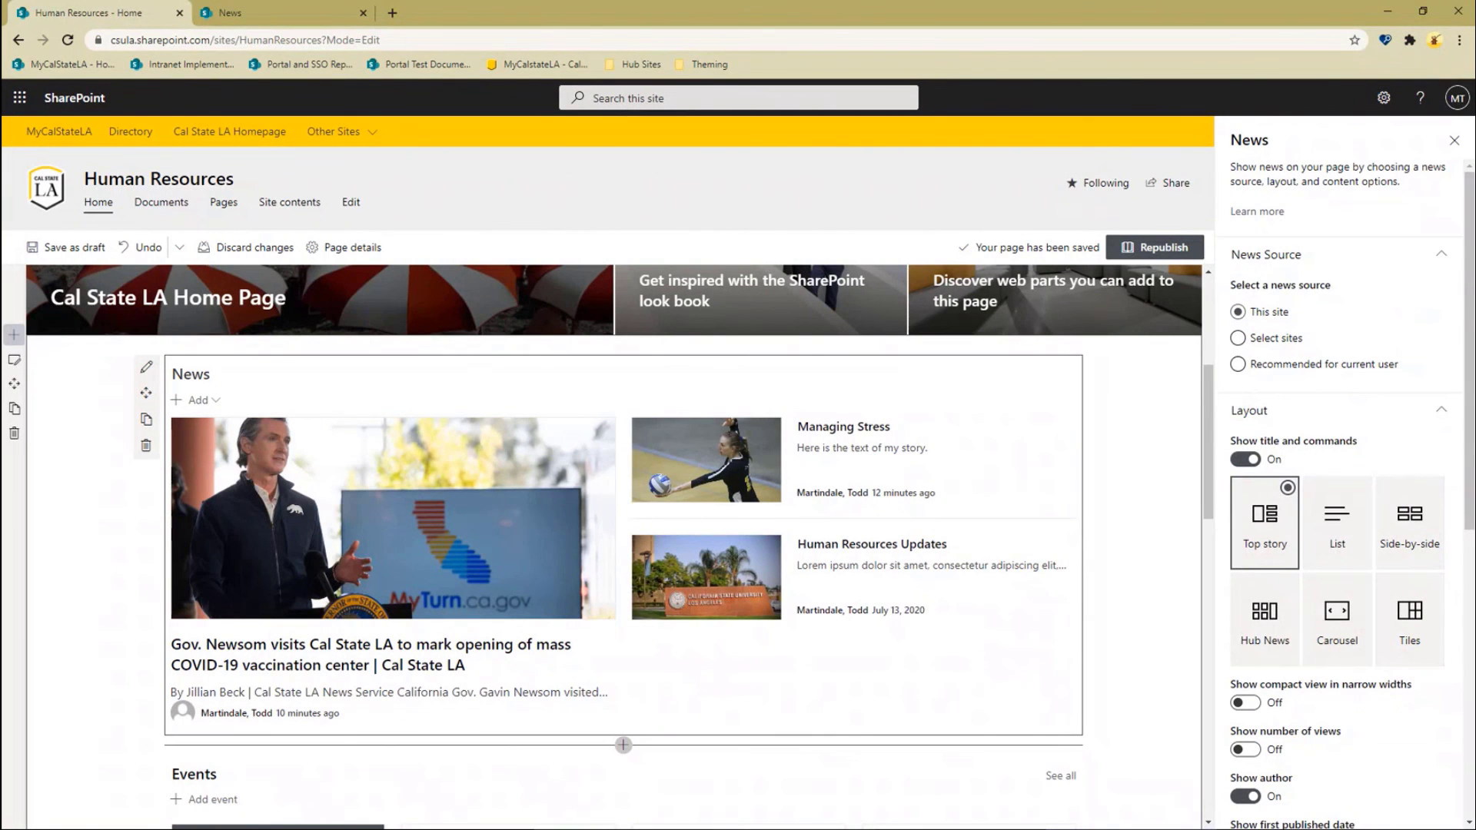
- Close the News web part's settings and discard the changes to the Human Resources home page
left_click(1453, 140)
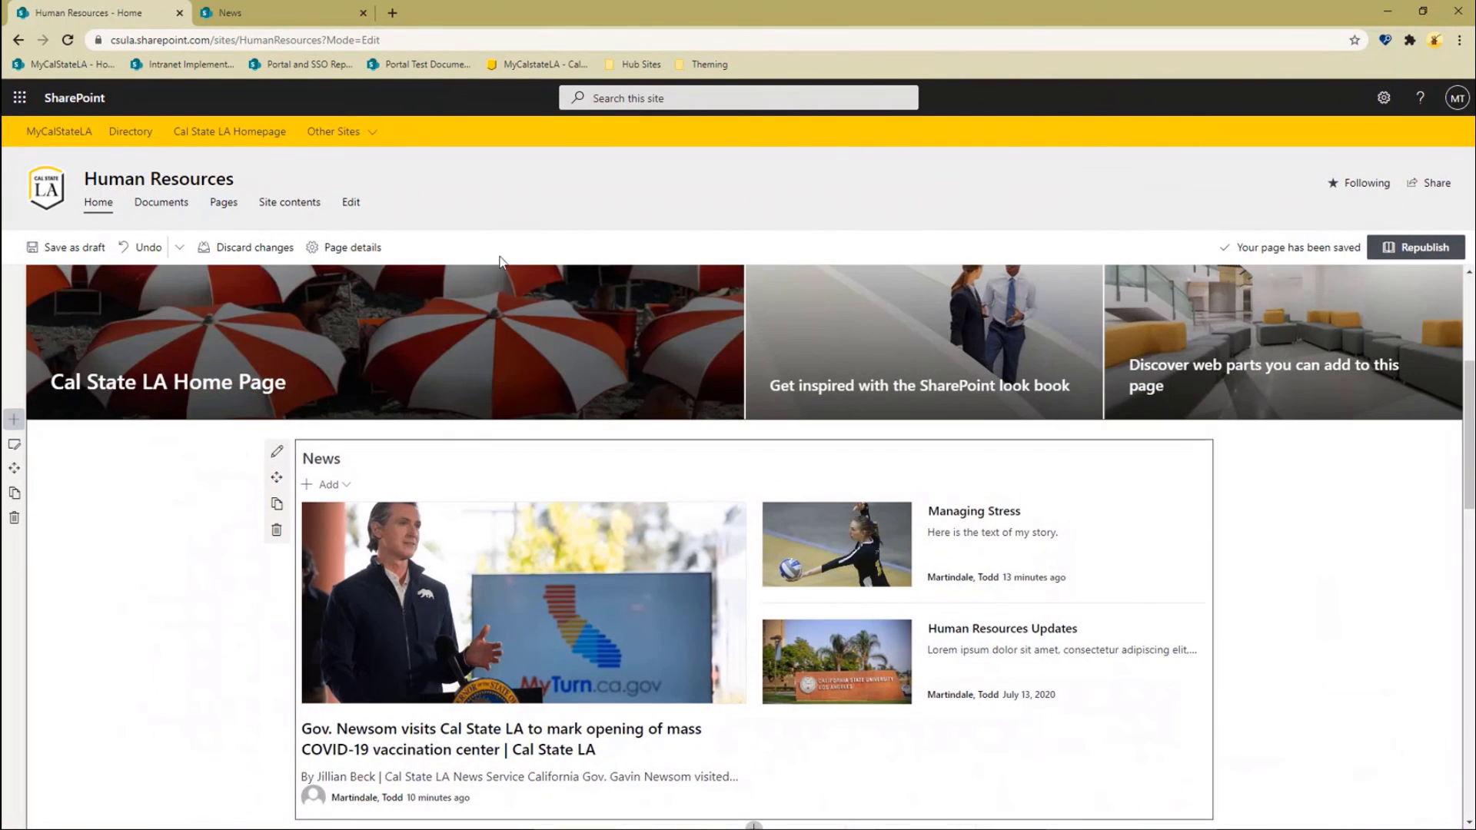
left_click(246, 247)
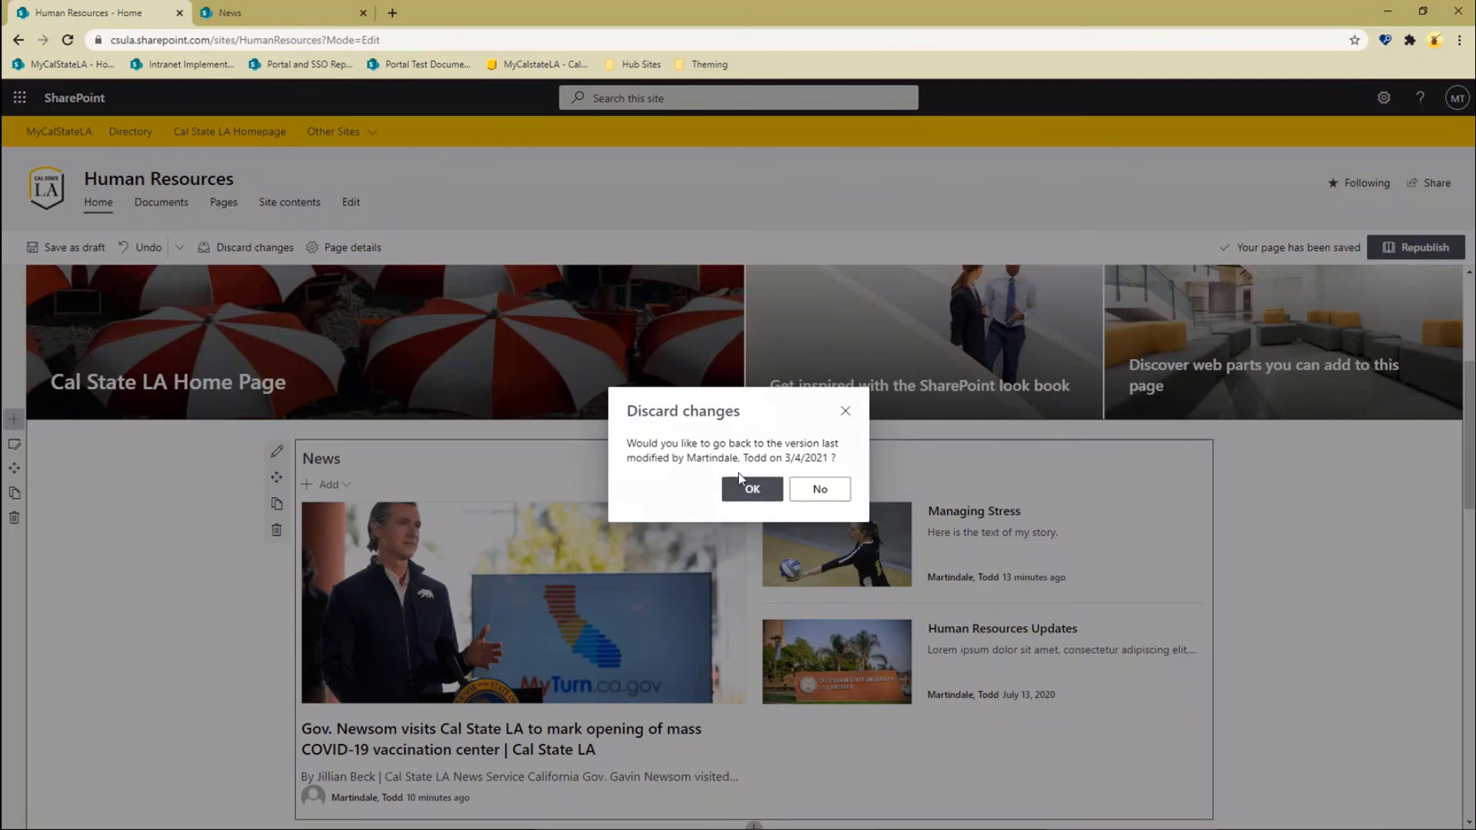
left_click(752, 489)
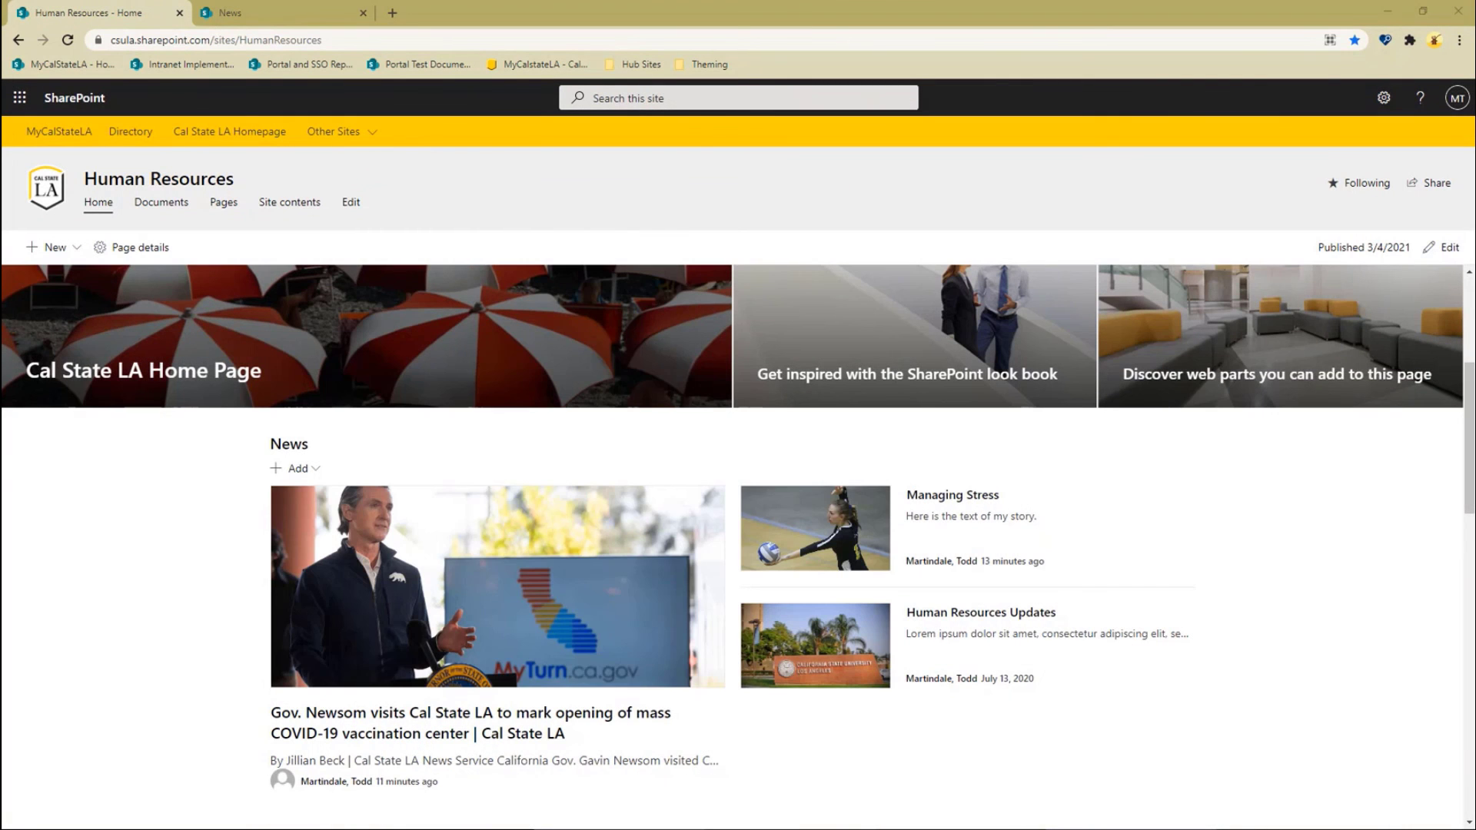